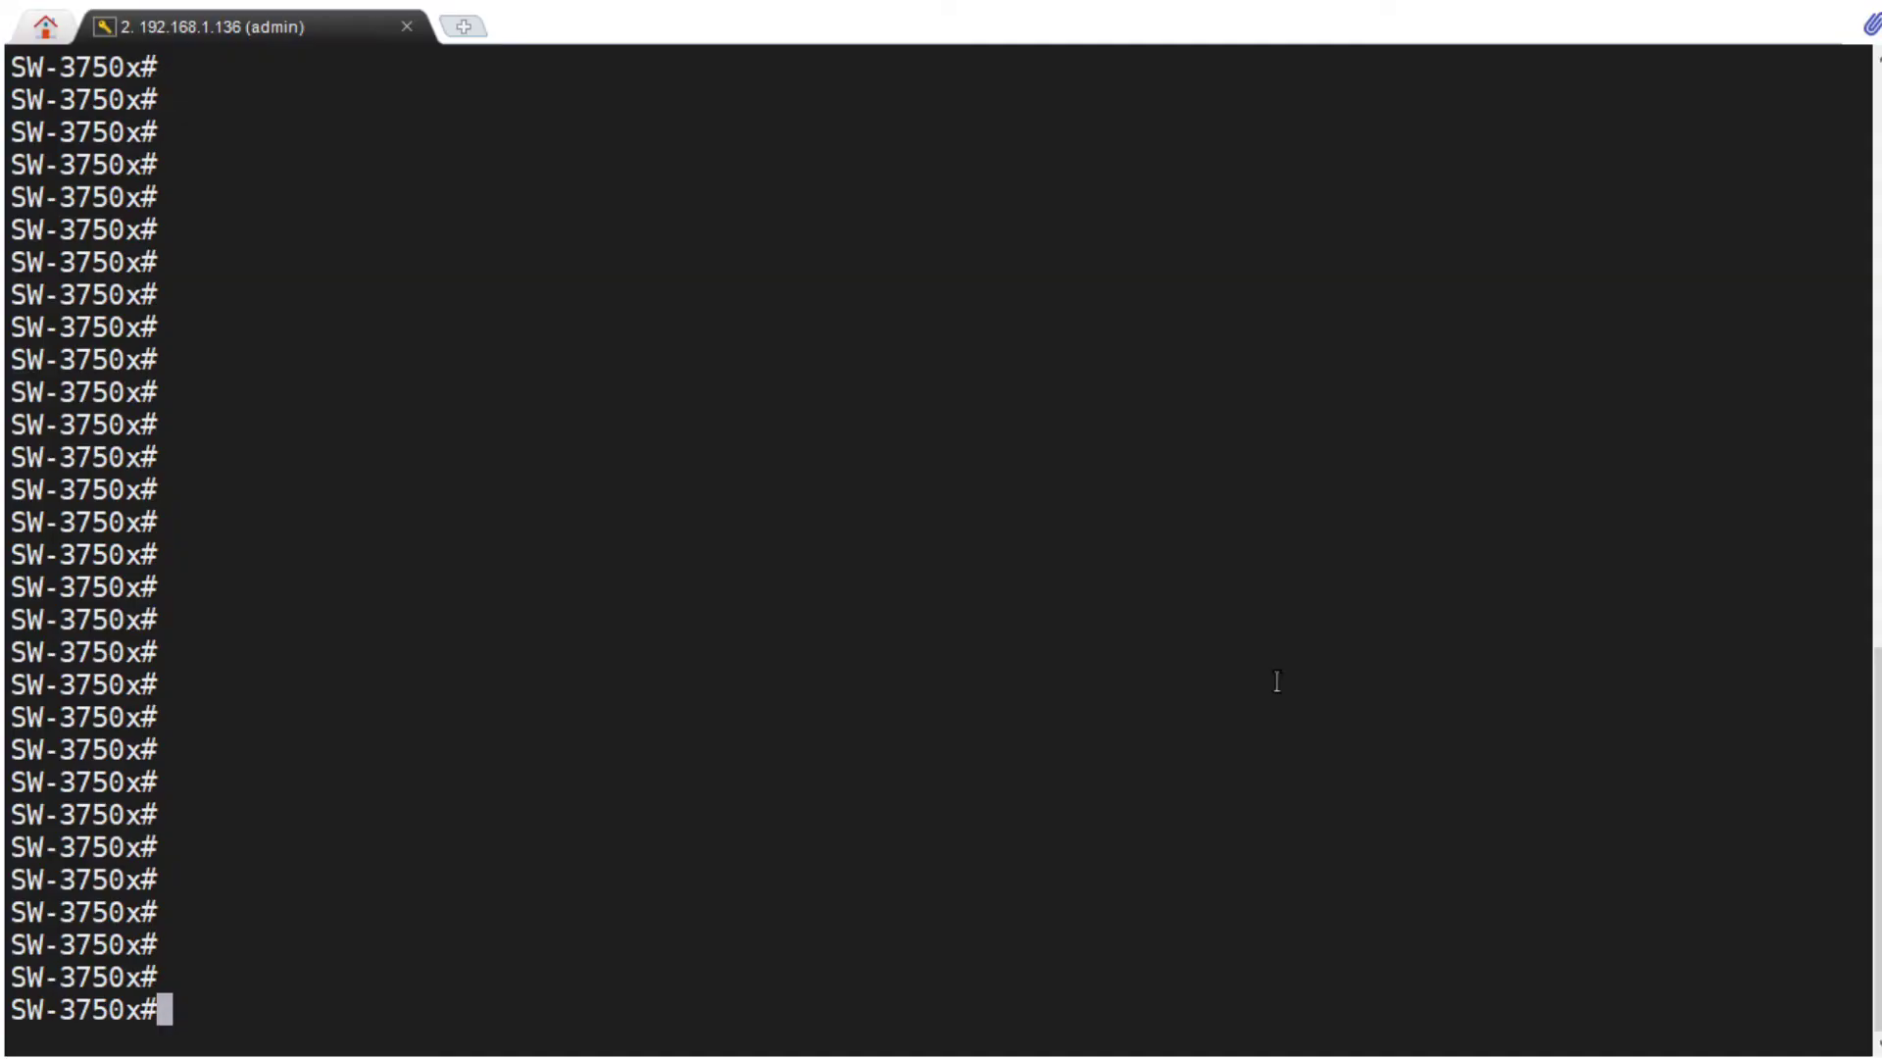
Run 'show ip int brief' and mark the VLAN interfaces and Vlan1's address 192.168.1.136
type("show ip int brief")
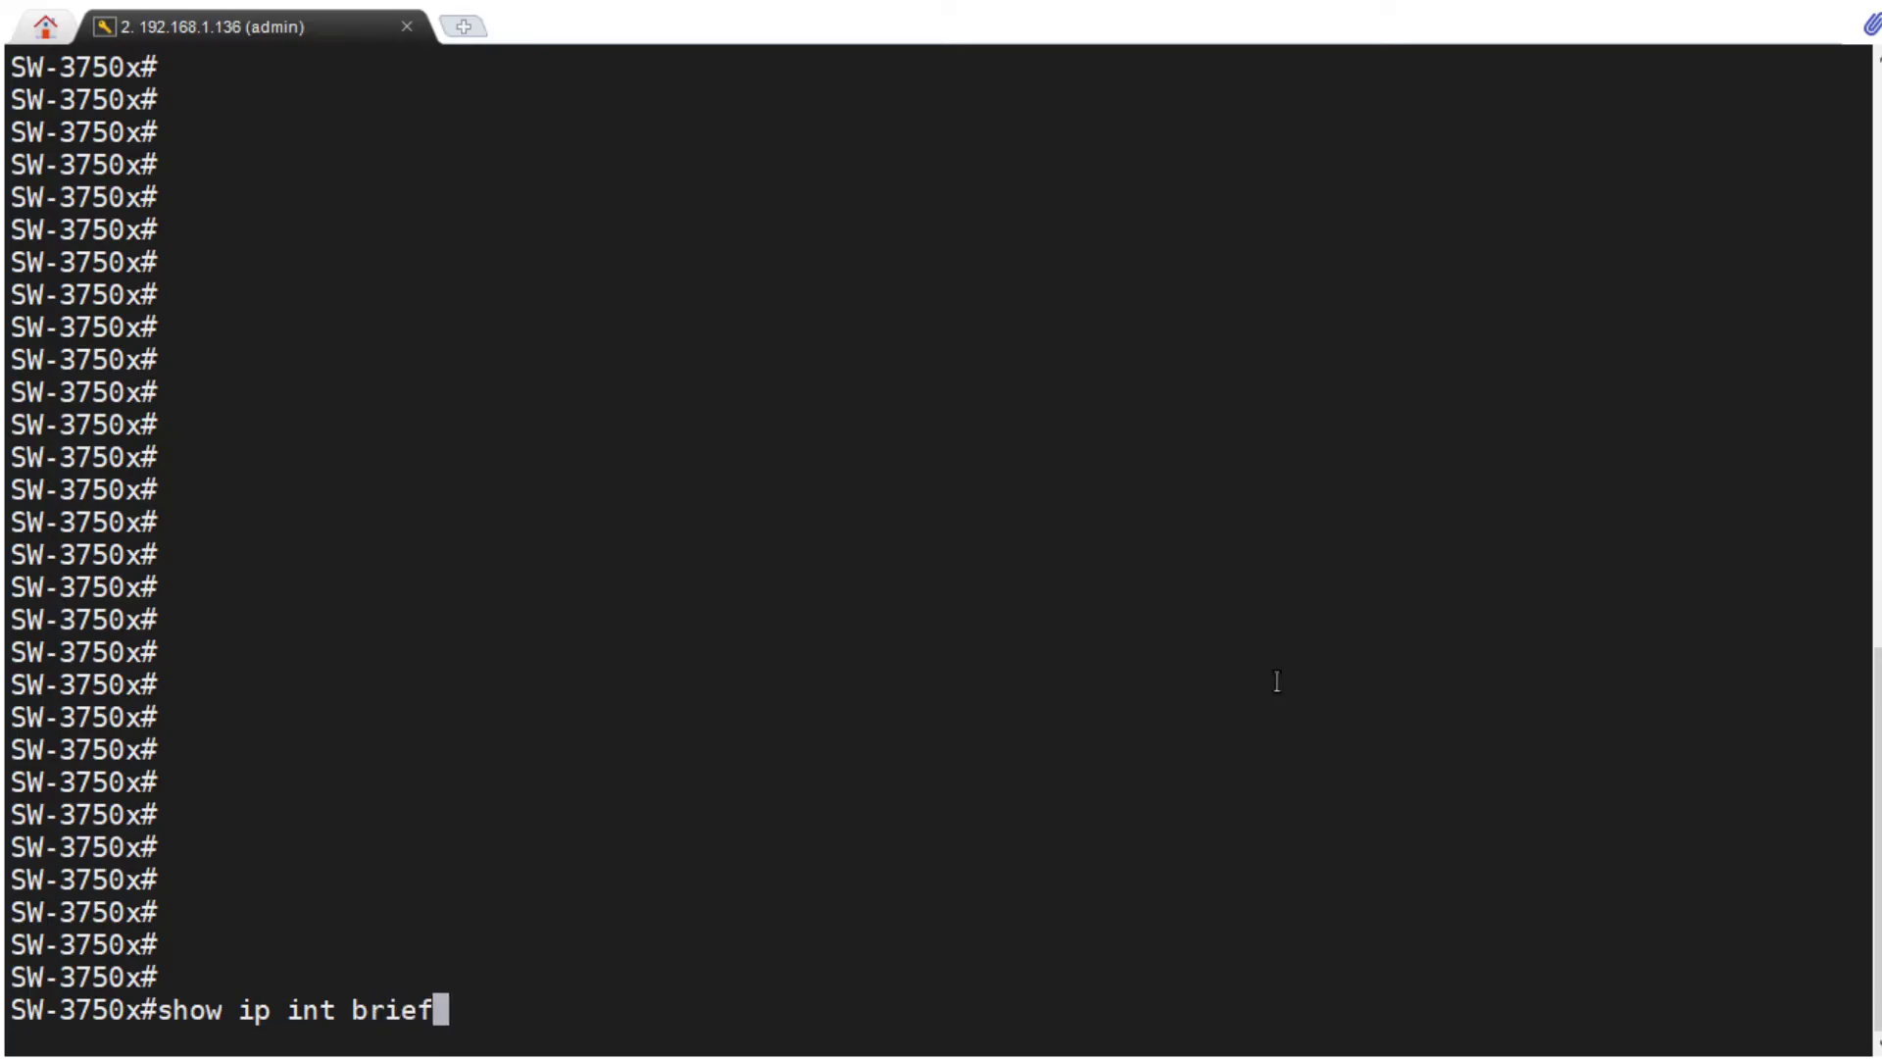
key("Return")
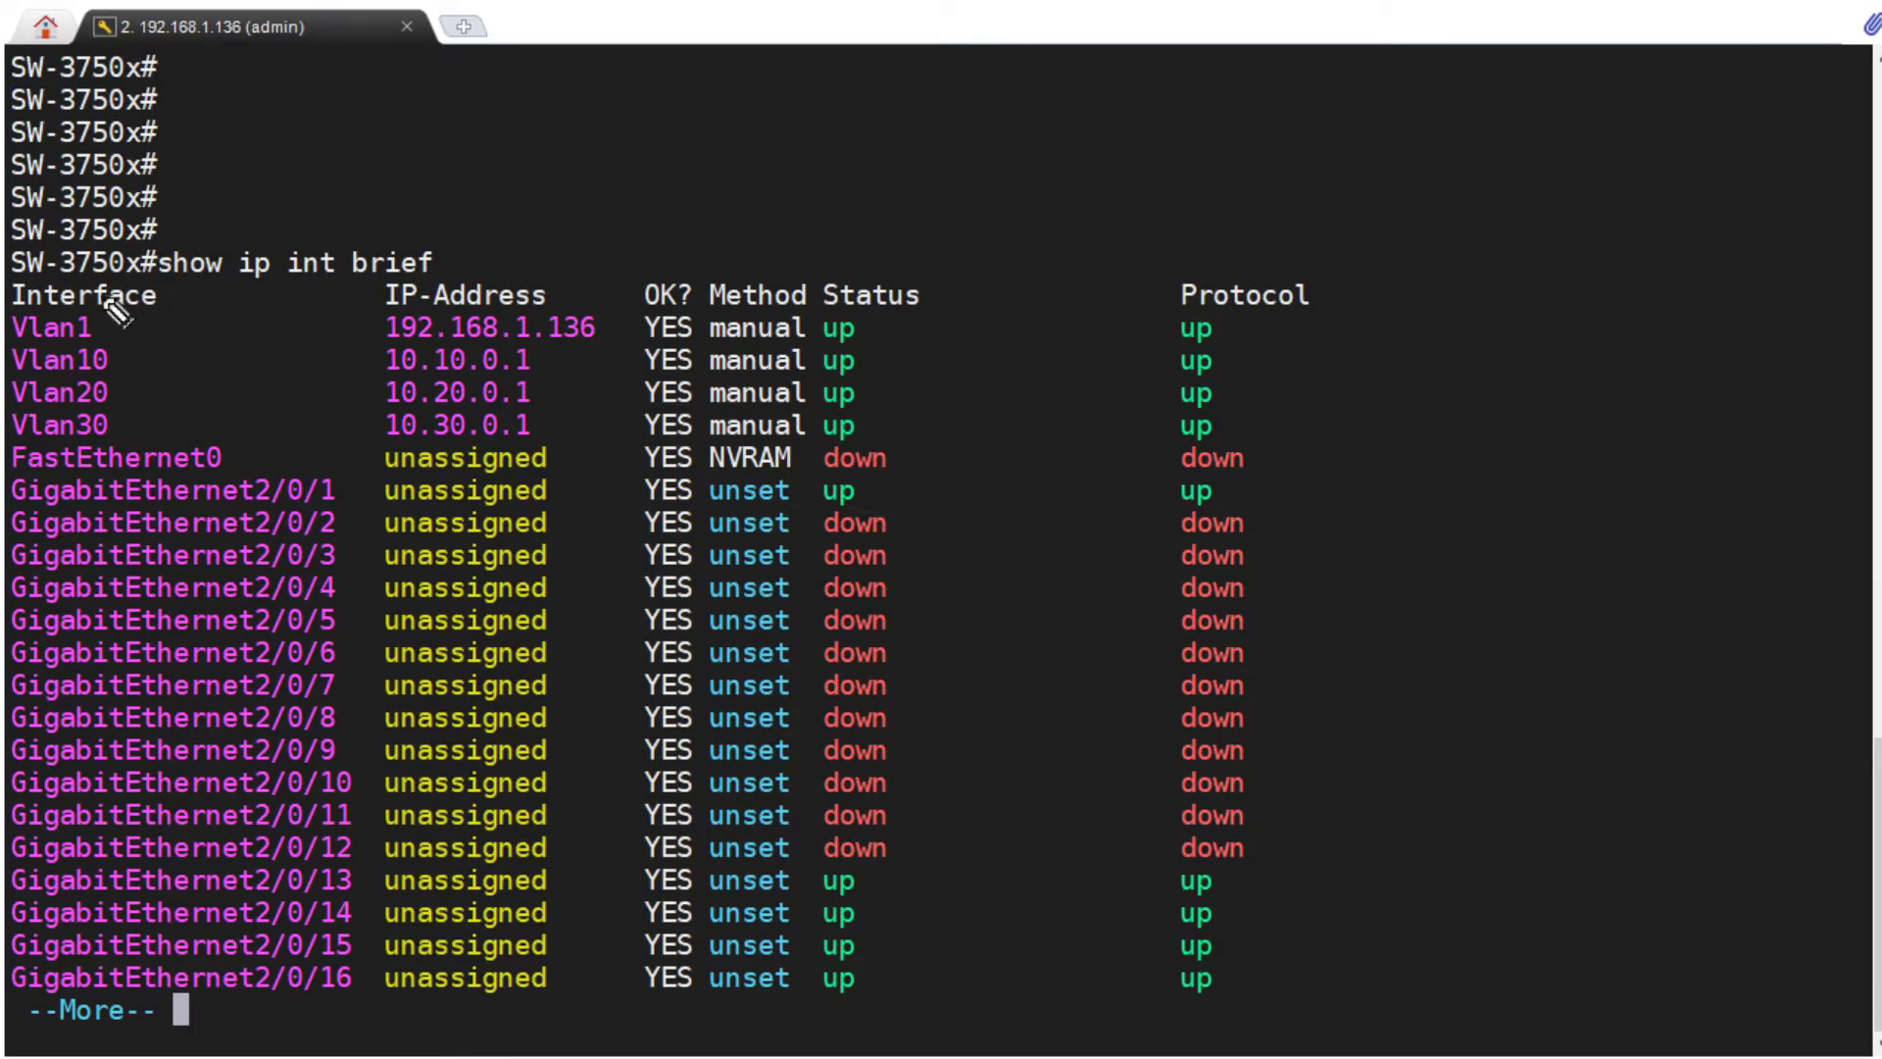
mouse_move(13, 285)
left_mouse_down()
mouse_move(201, 336)
mouse_move(44, 257)
left_mouse_up()
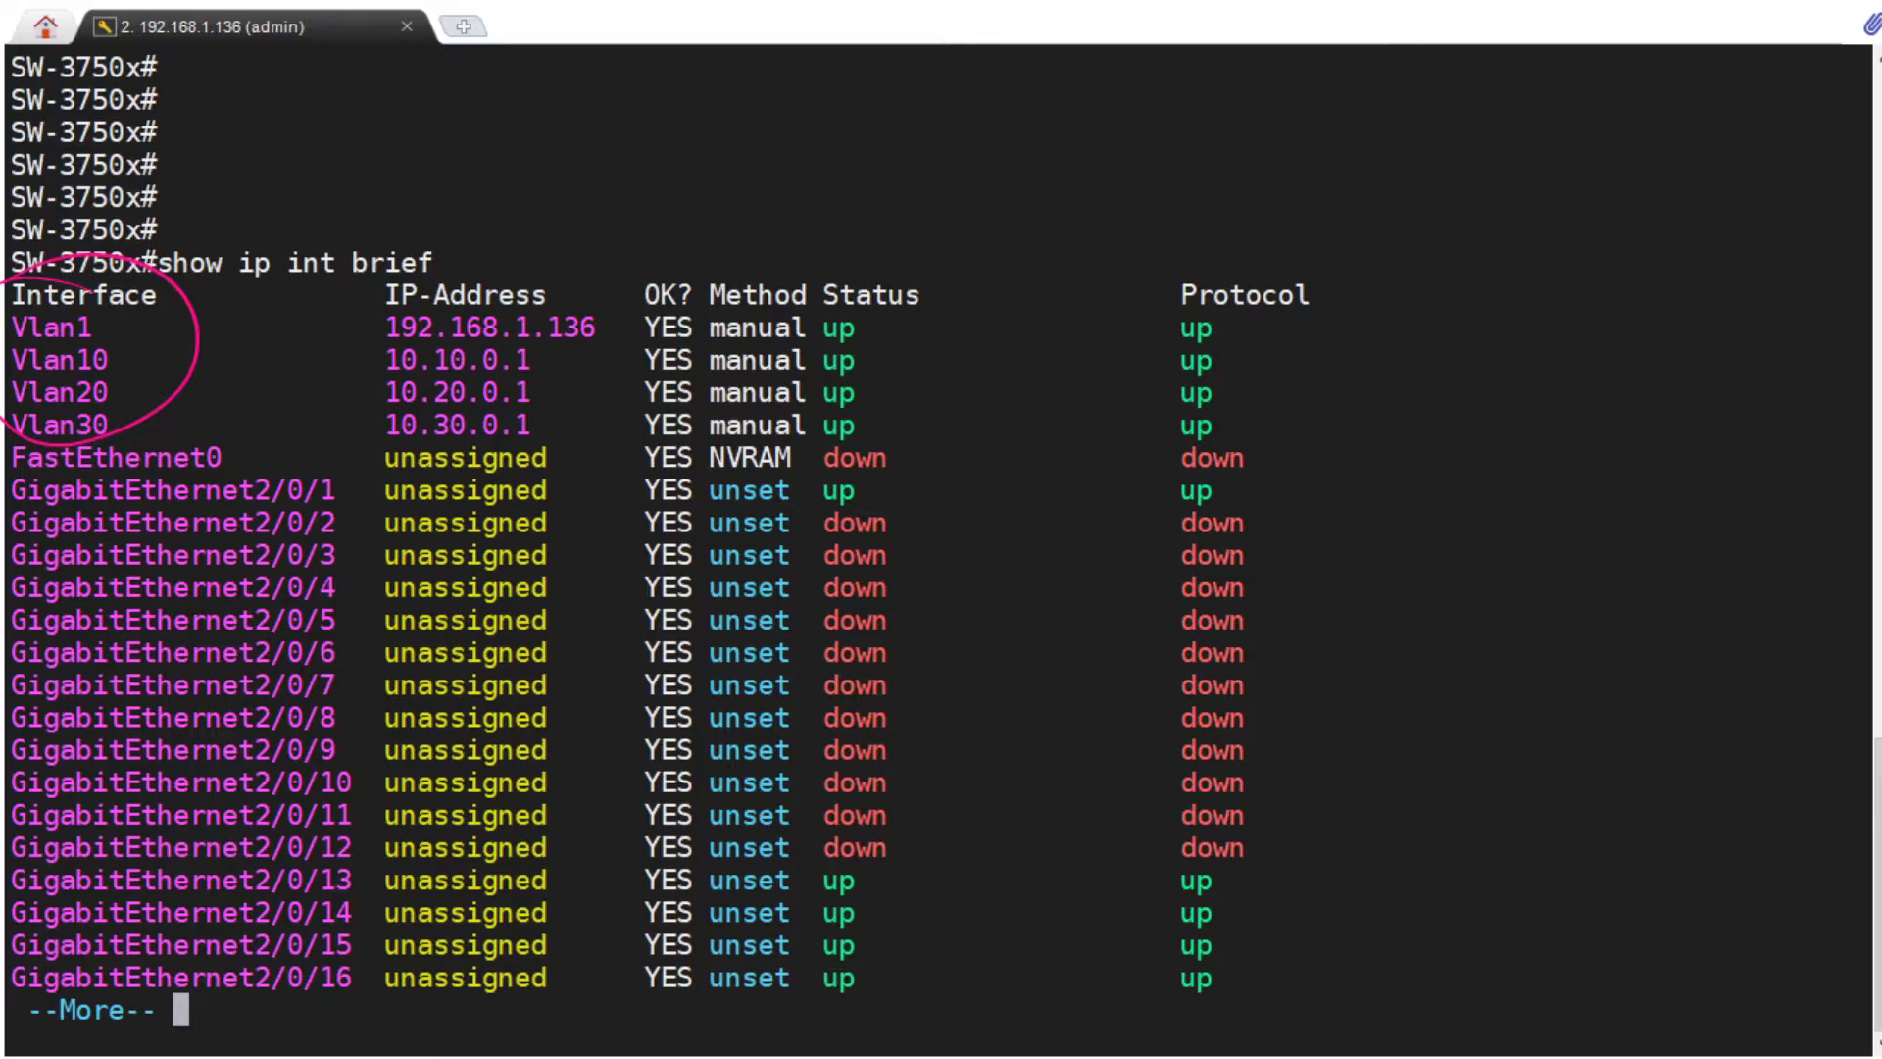
mouse_move(328, 324)
left_mouse_down()
mouse_move(358, 352)
mouse_move(355, 459)
left_mouse_up()
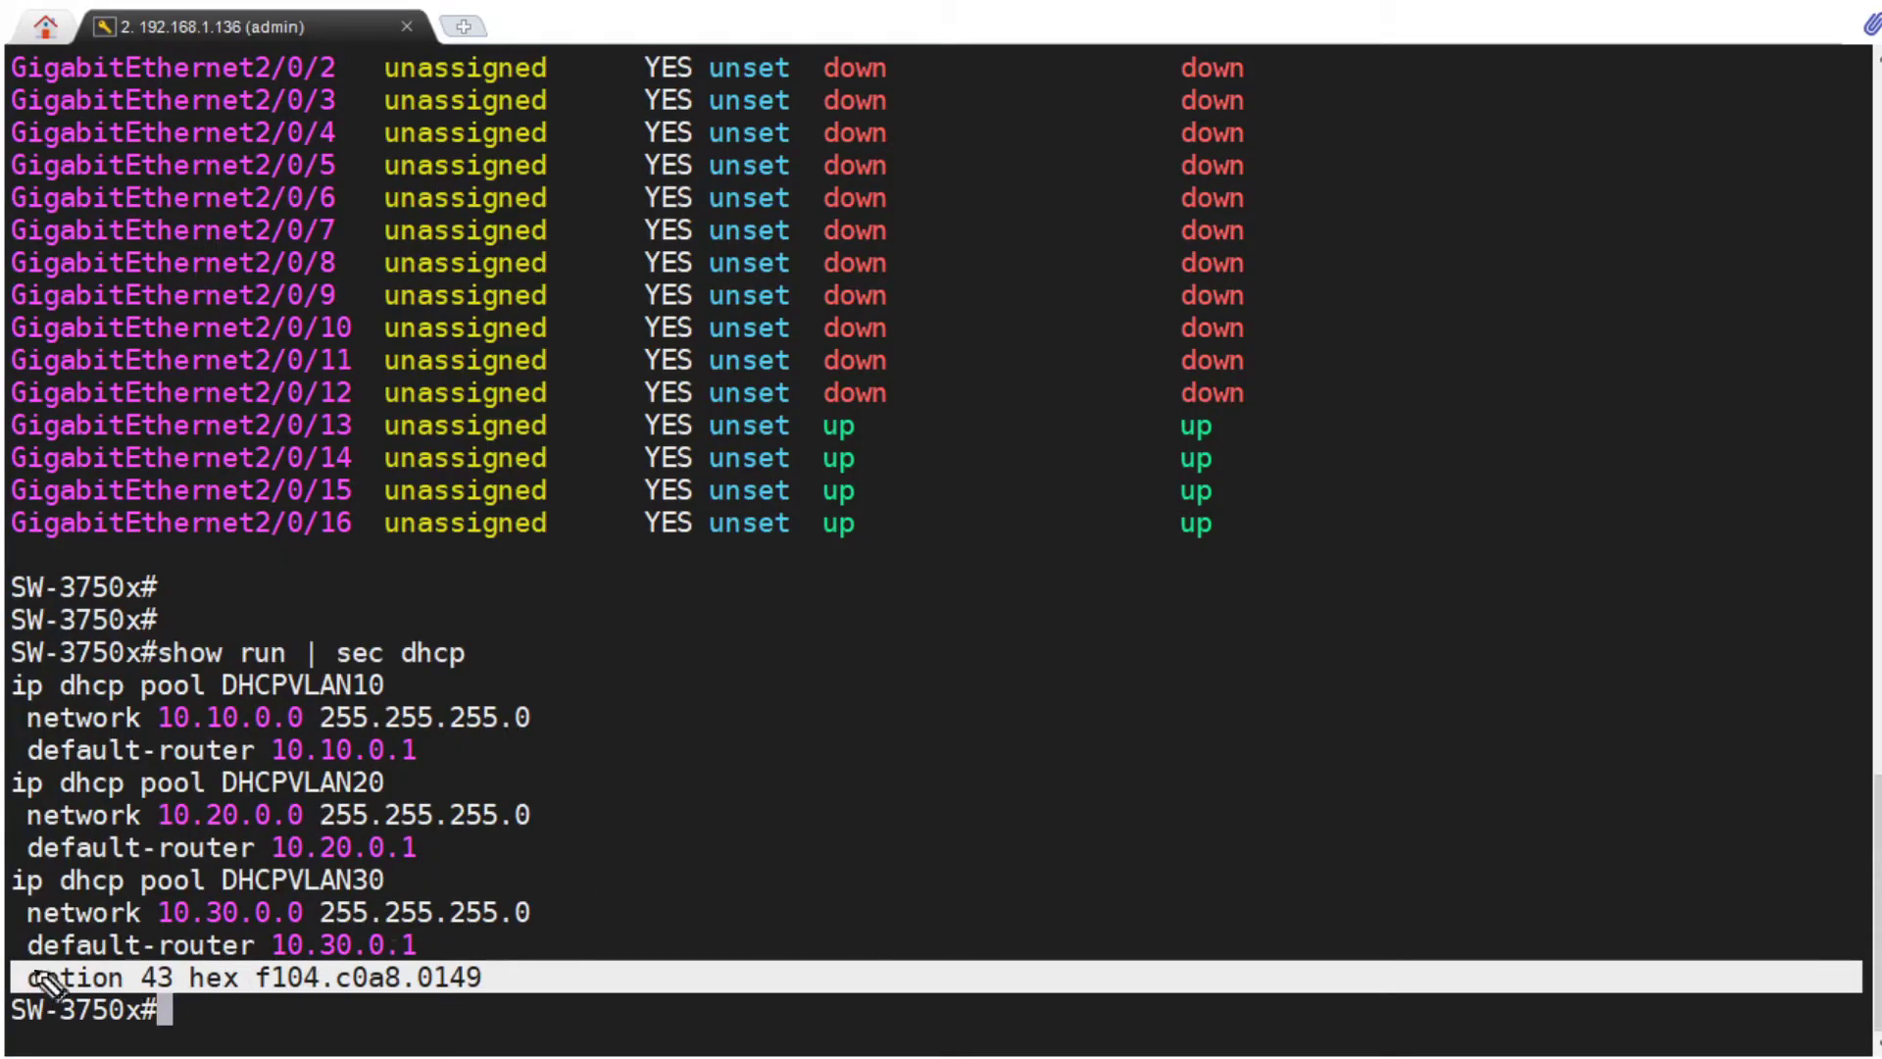
Write T, L and V labels above the option 43 hex value
mouse_move(194, 1020)
left_mouse_down()
mouse_move(207, 1001)
mouse_move(505, 1012)
mouse_move(464, 963)
mouse_move(295, 956)
mouse_move(302, 1010)
left_mouse_up()
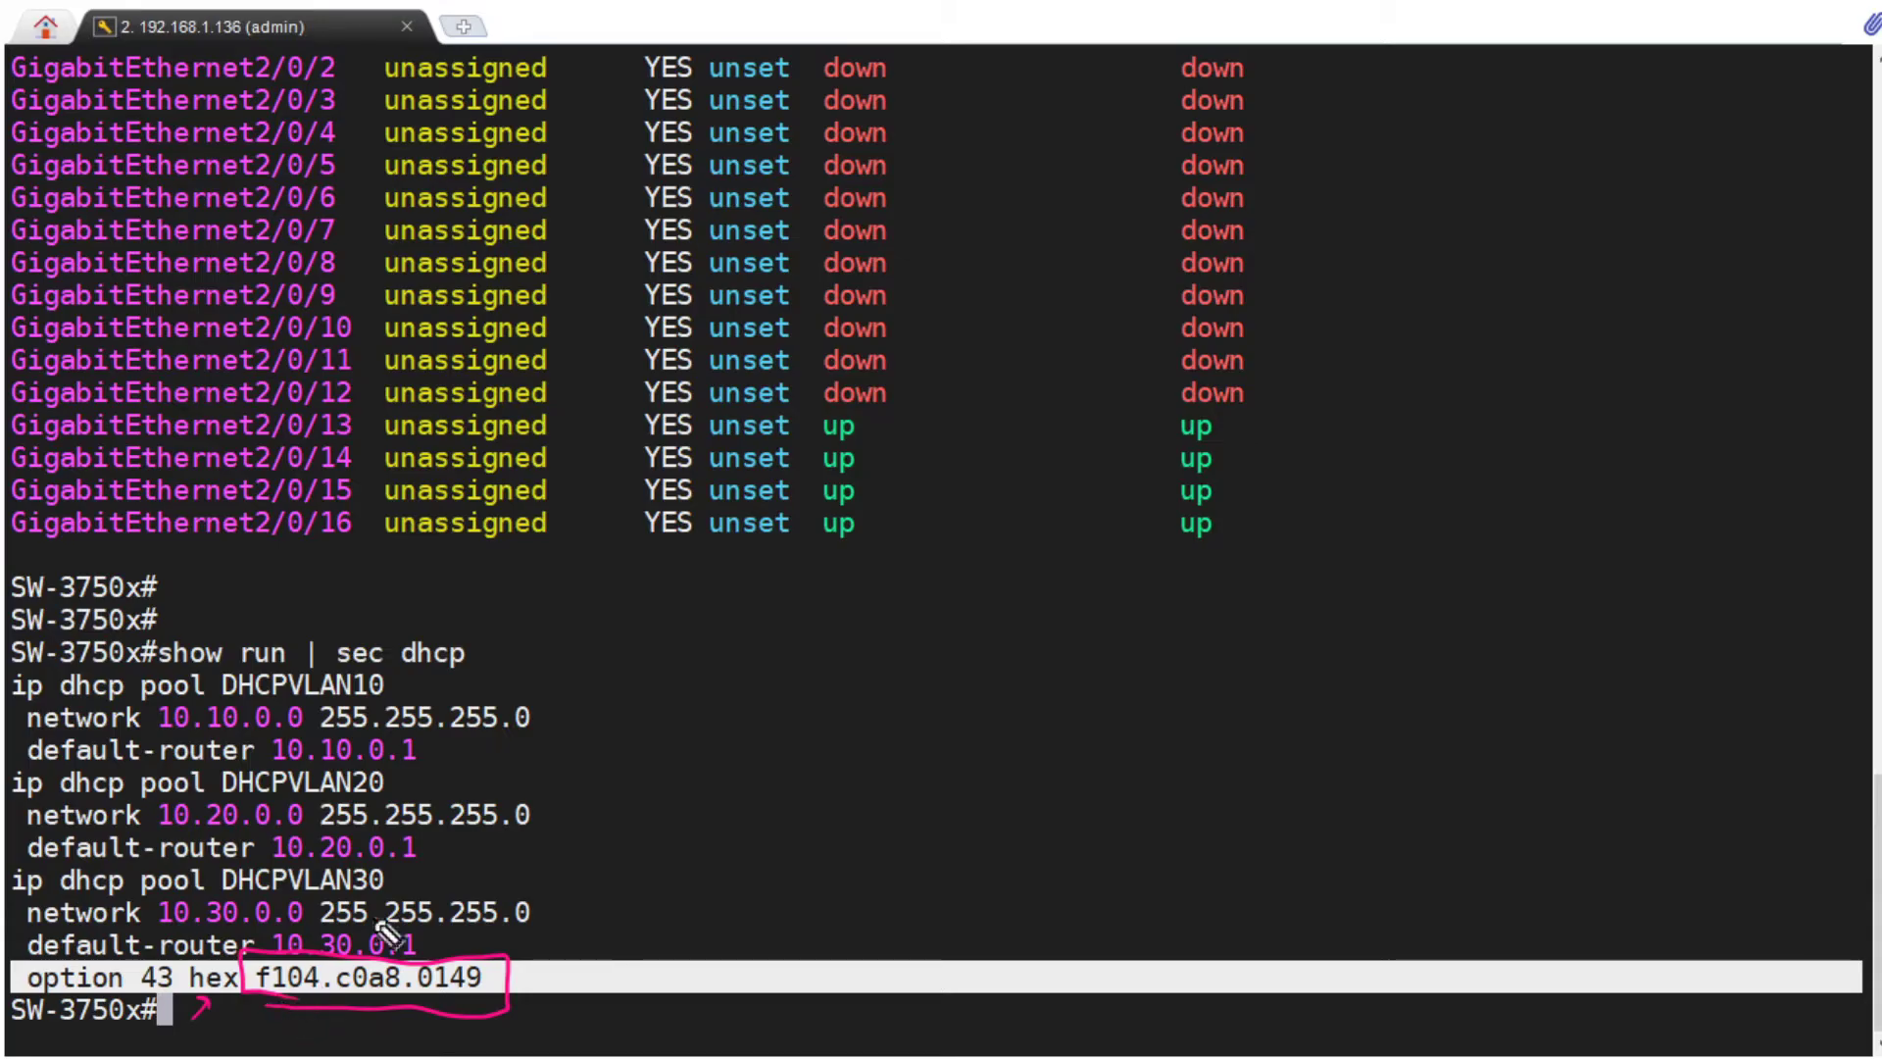
left_click_drag(599, 799, 639, 781)
left_click_drag(624, 786, 623, 833)
left_click_drag(704, 780, 718, 810)
mouse_move(797, 755)
left_mouse_down()
mouse_move(808, 794)
mouse_move(821, 735)
left_mouse_up()
left_click_drag(610, 856, 840, 797)
Mark f1 as the type and 04 as the length, separating f104 from the value
mouse_move(294, 976)
left_mouse_down()
mouse_move(257, 980)
mouse_move(281, 996)
left_mouse_up()
mouse_move(619, 898)
left_mouse_down()
mouse_move(608, 936)
mouse_move(641, 912)
left_mouse_up()
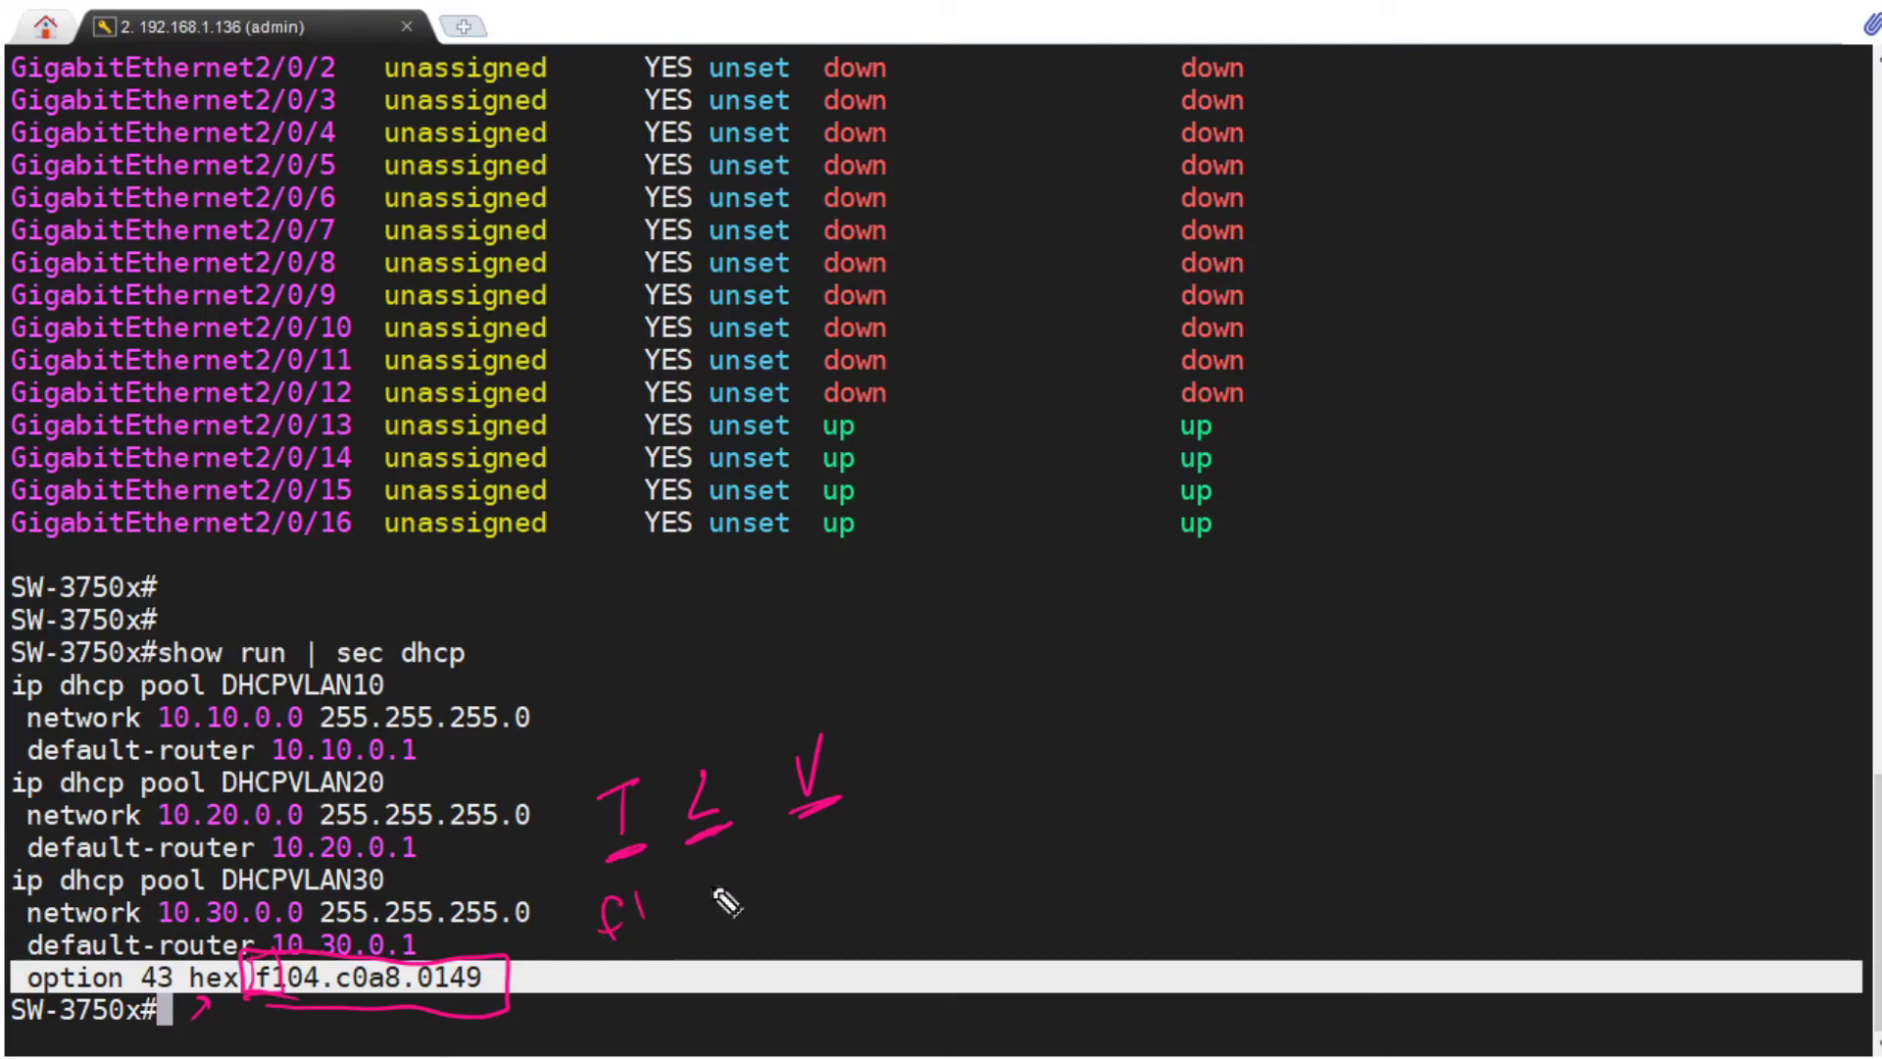
mouse_move(713, 900)
left_mouse_down()
mouse_move(757, 885)
mouse_move(753, 907)
left_mouse_up()
mouse_move(333, 939)
left_mouse_down()
mouse_move(331, 1005)
mouse_move(515, 929)
mouse_move(517, 985)
left_mouse_up()
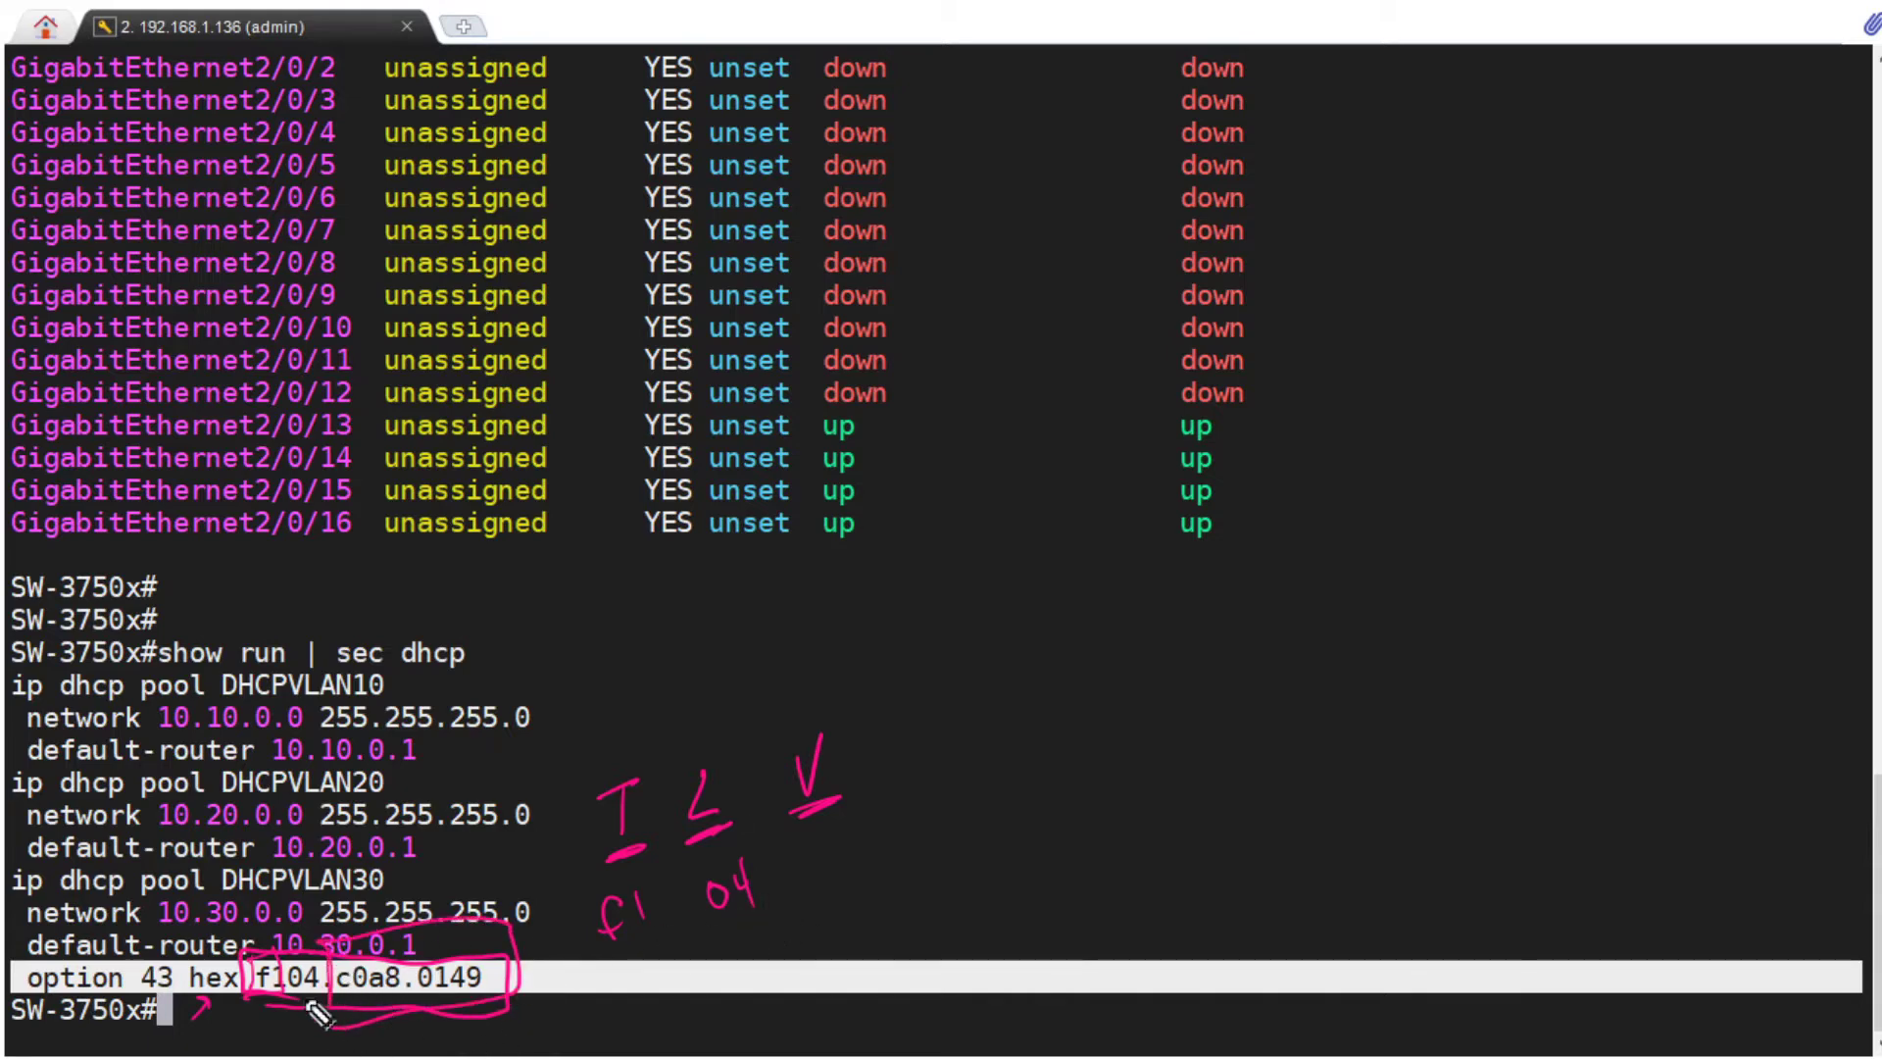
Write out and underline the controller IP address decoded from c0a8.0149
mouse_move(869, 632)
left_mouse_down()
mouse_move(865, 674)
mouse_move(912, 638)
mouse_move(943, 668)
left_mouse_up()
left_click(930, 670)
left_click_drag(982, 625, 973, 649)
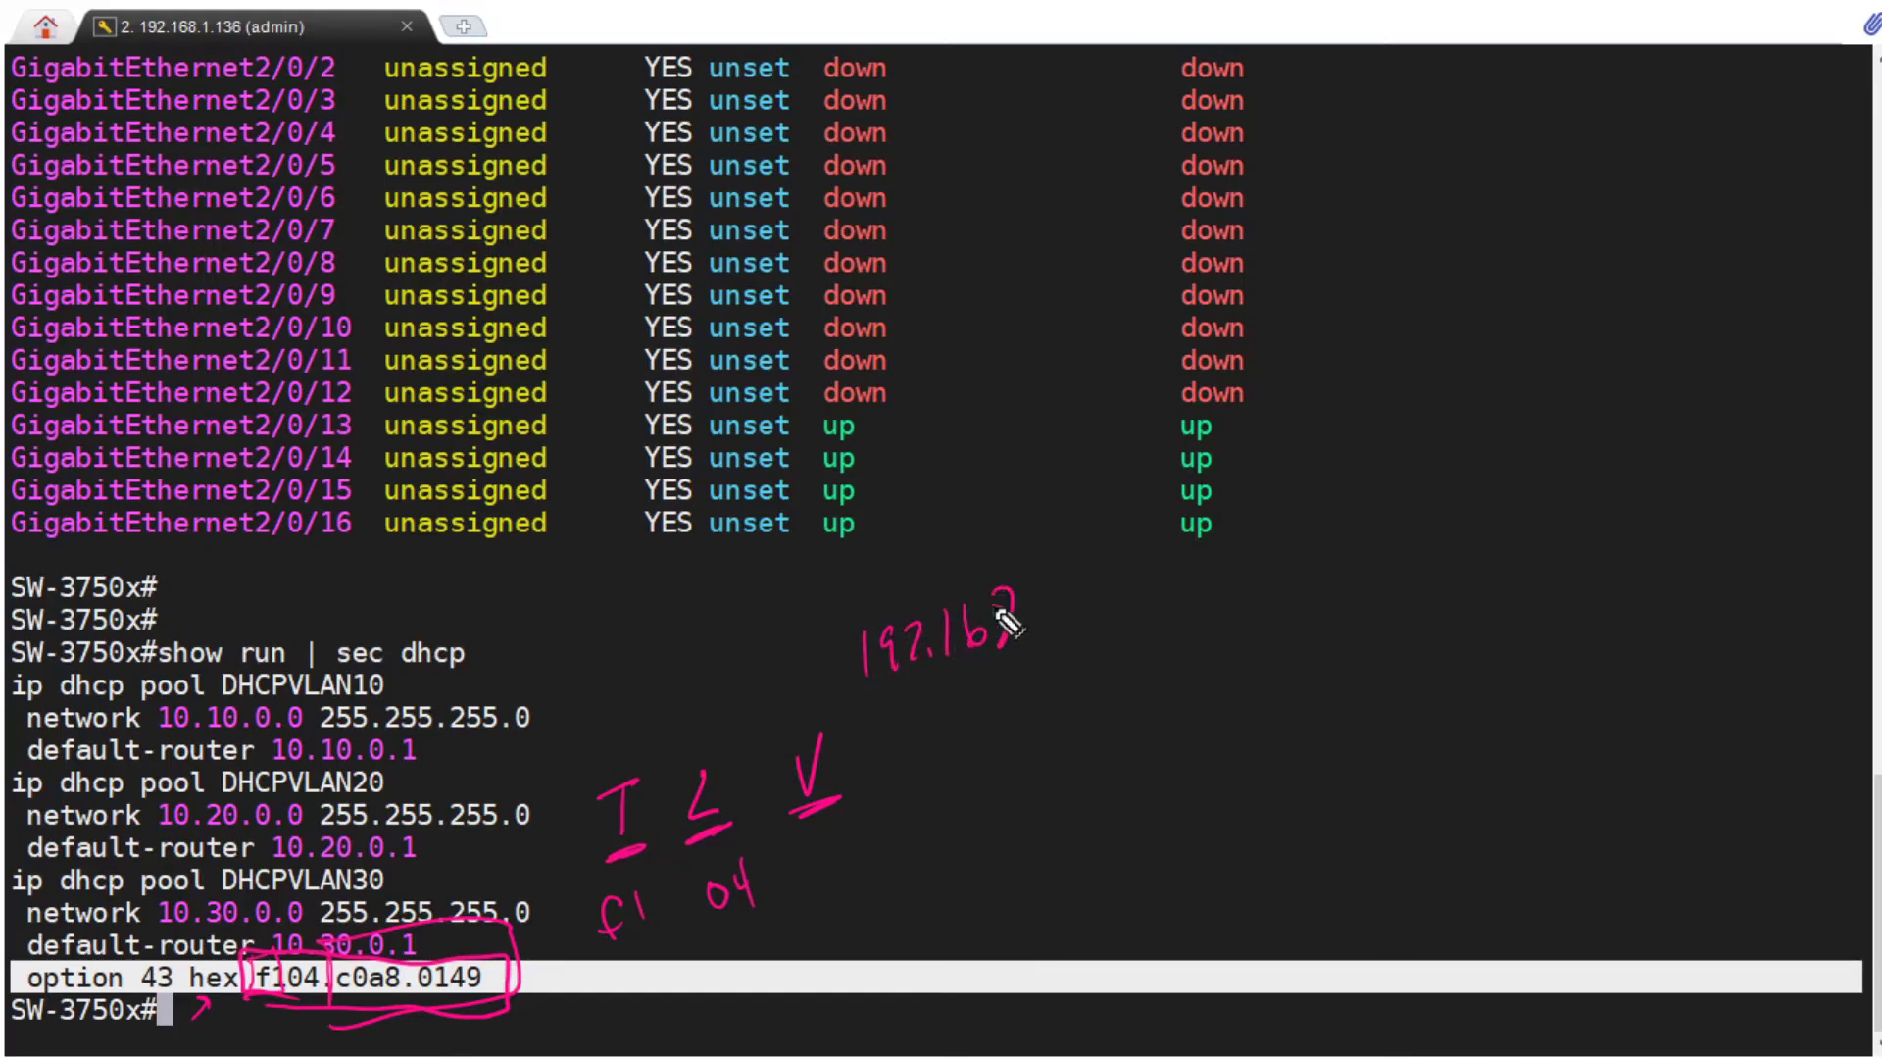
mouse_move(1002, 619)
left_mouse_down()
mouse_move(1162, 579)
mouse_move(1162, 607)
left_mouse_up()
left_click_drag(859, 696, 1157, 637)
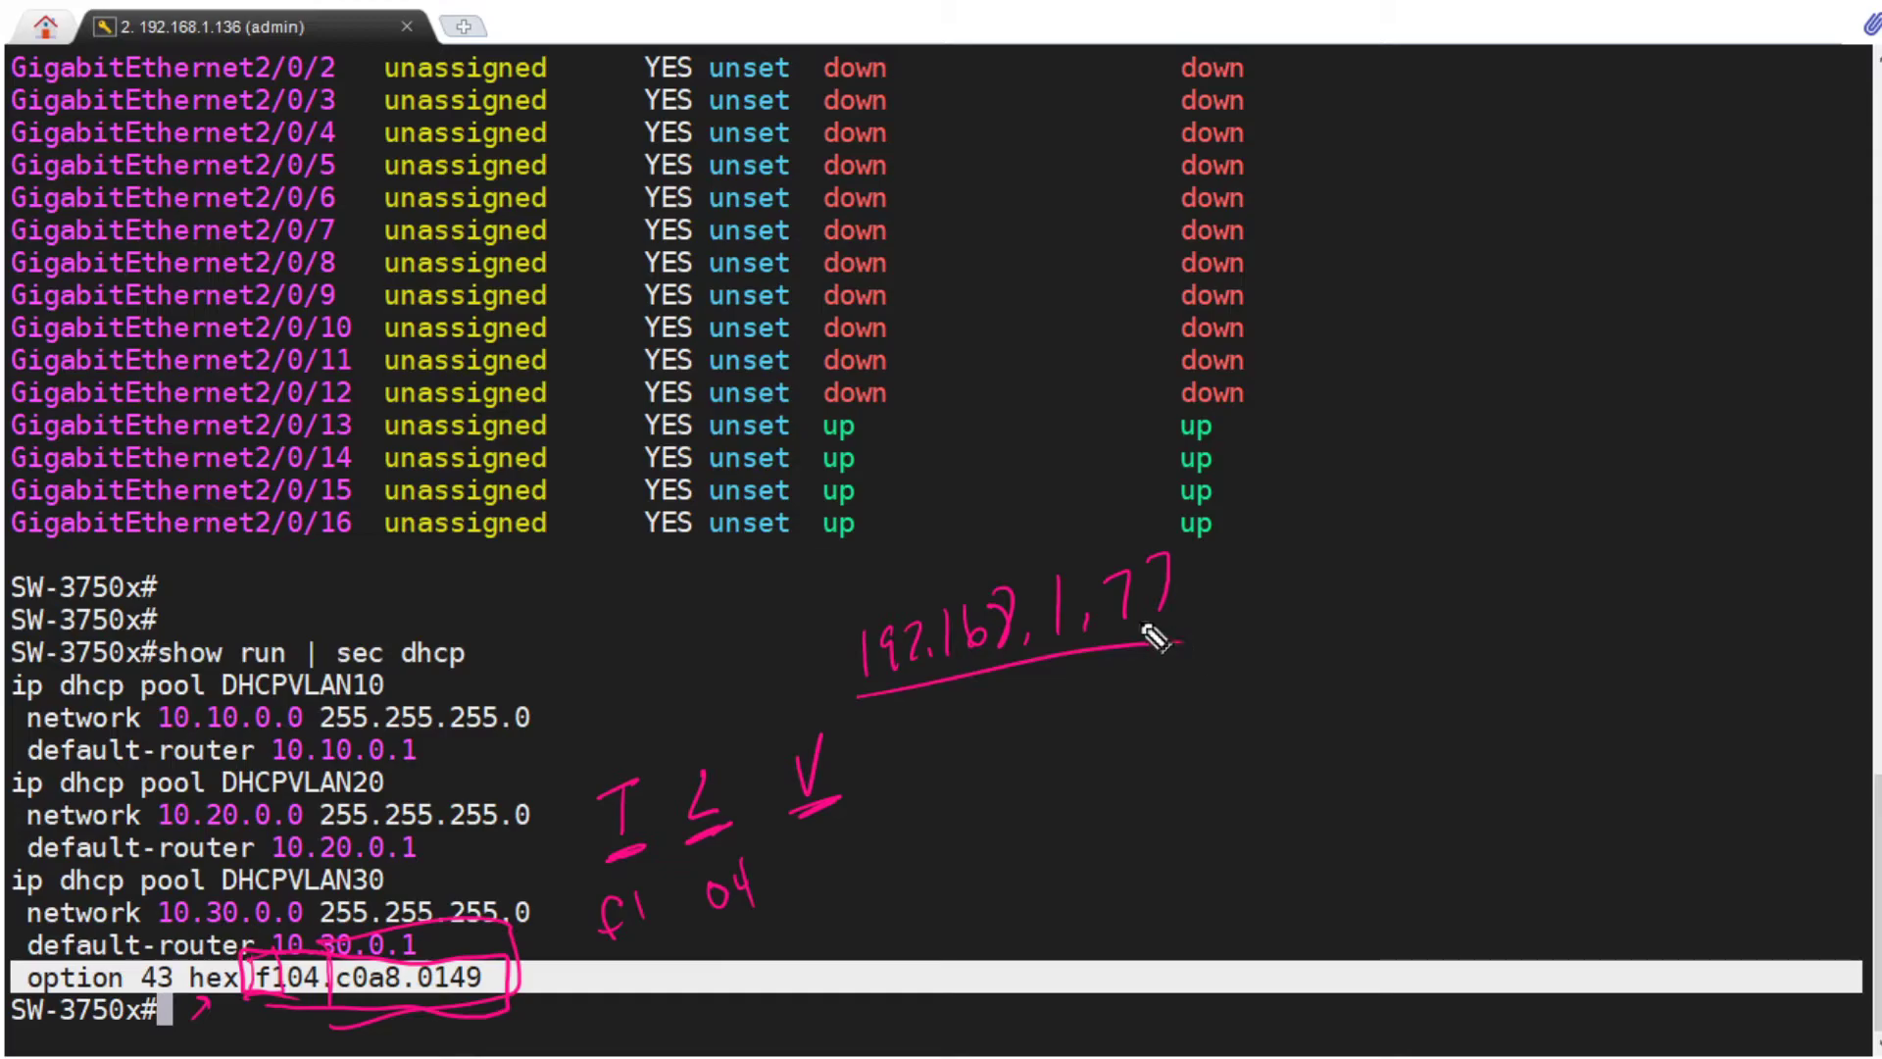
In Programmer-mode Calculator, convert 192 to C0 and 168 to A8, matching the c0a8 hex
key("alt+Tab")
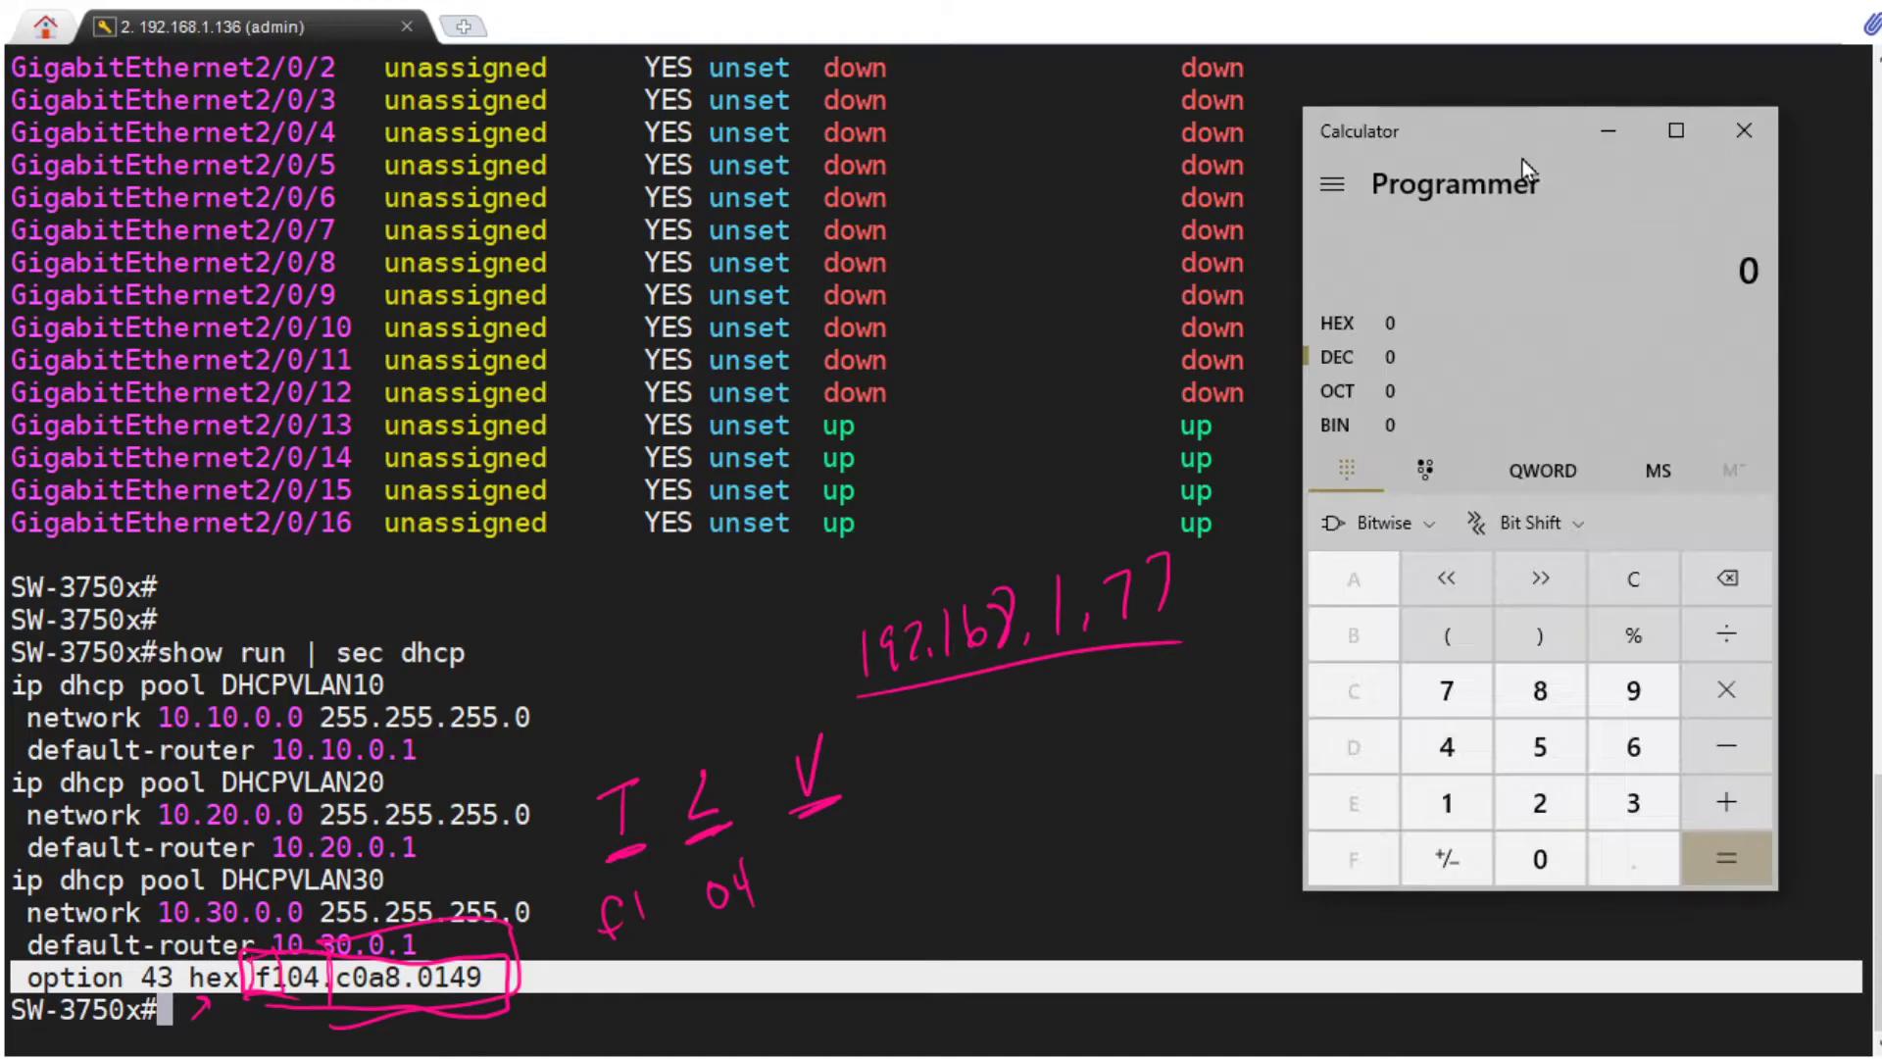
left_click(1331, 185)
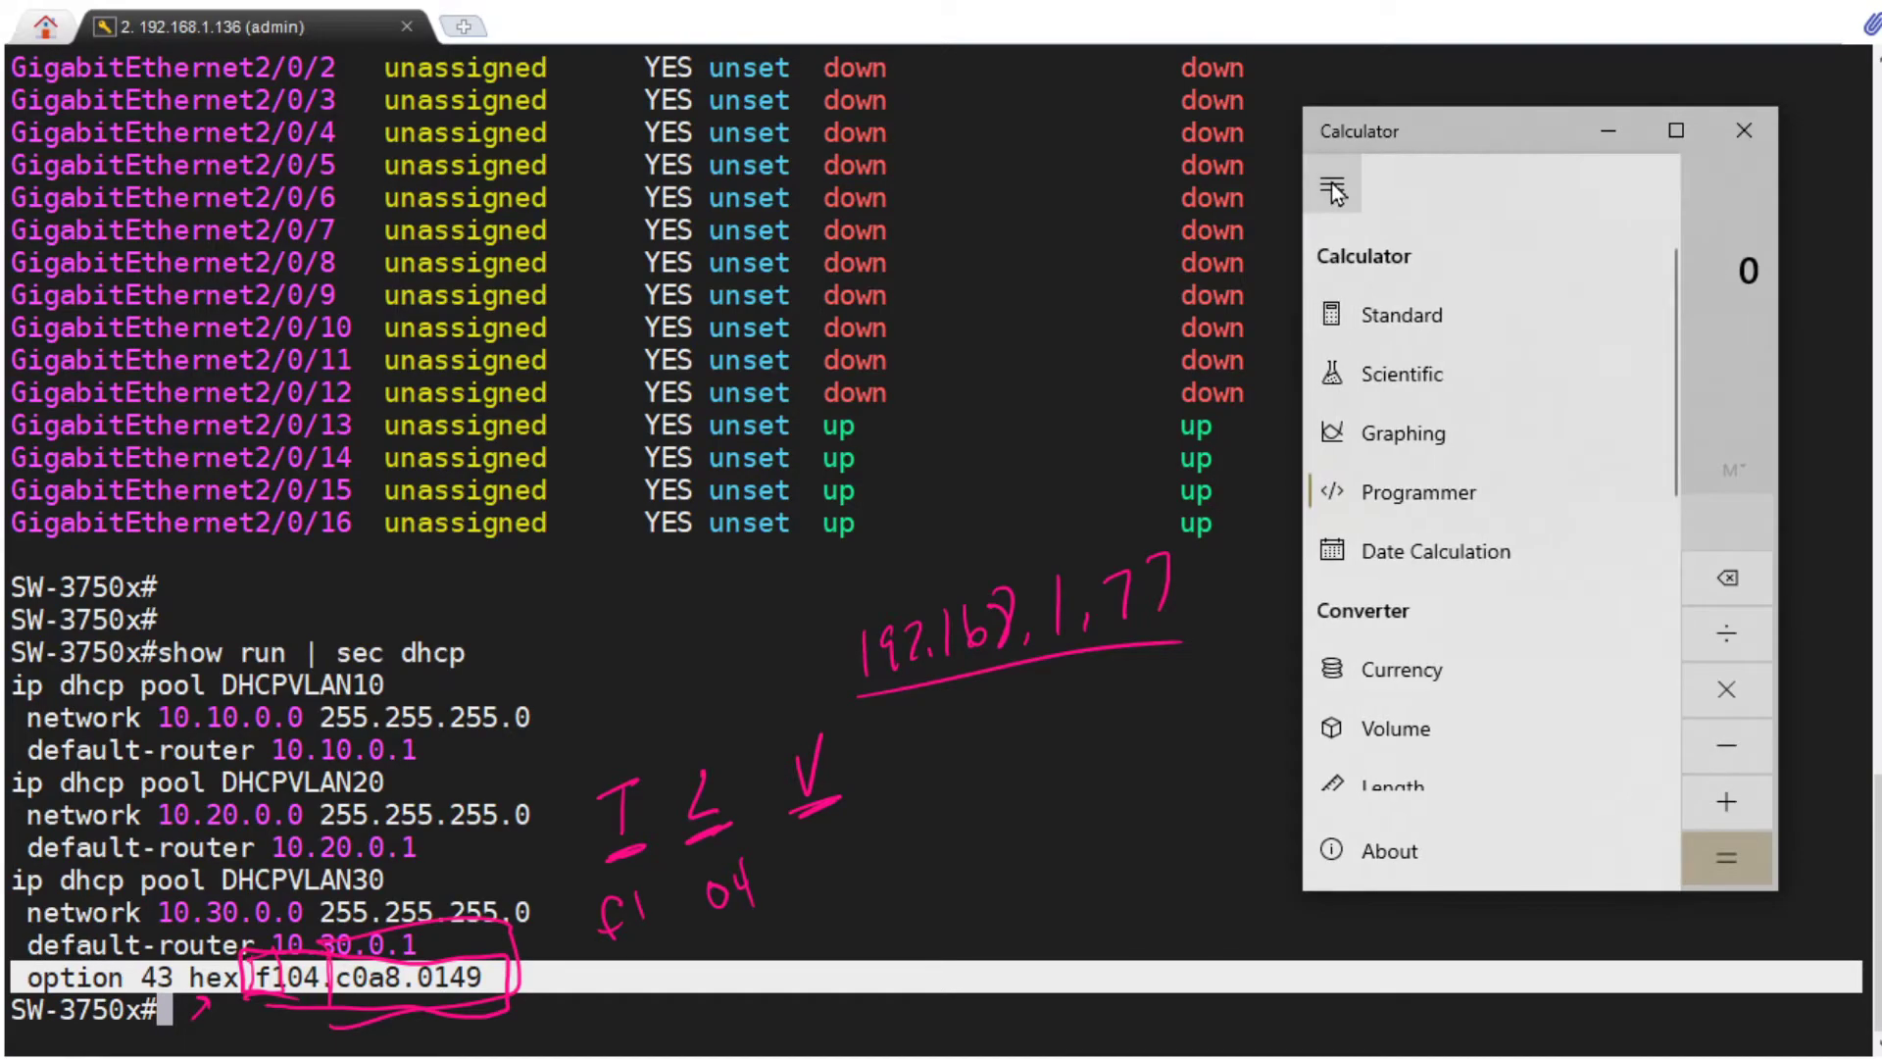
left_click(1402, 484)
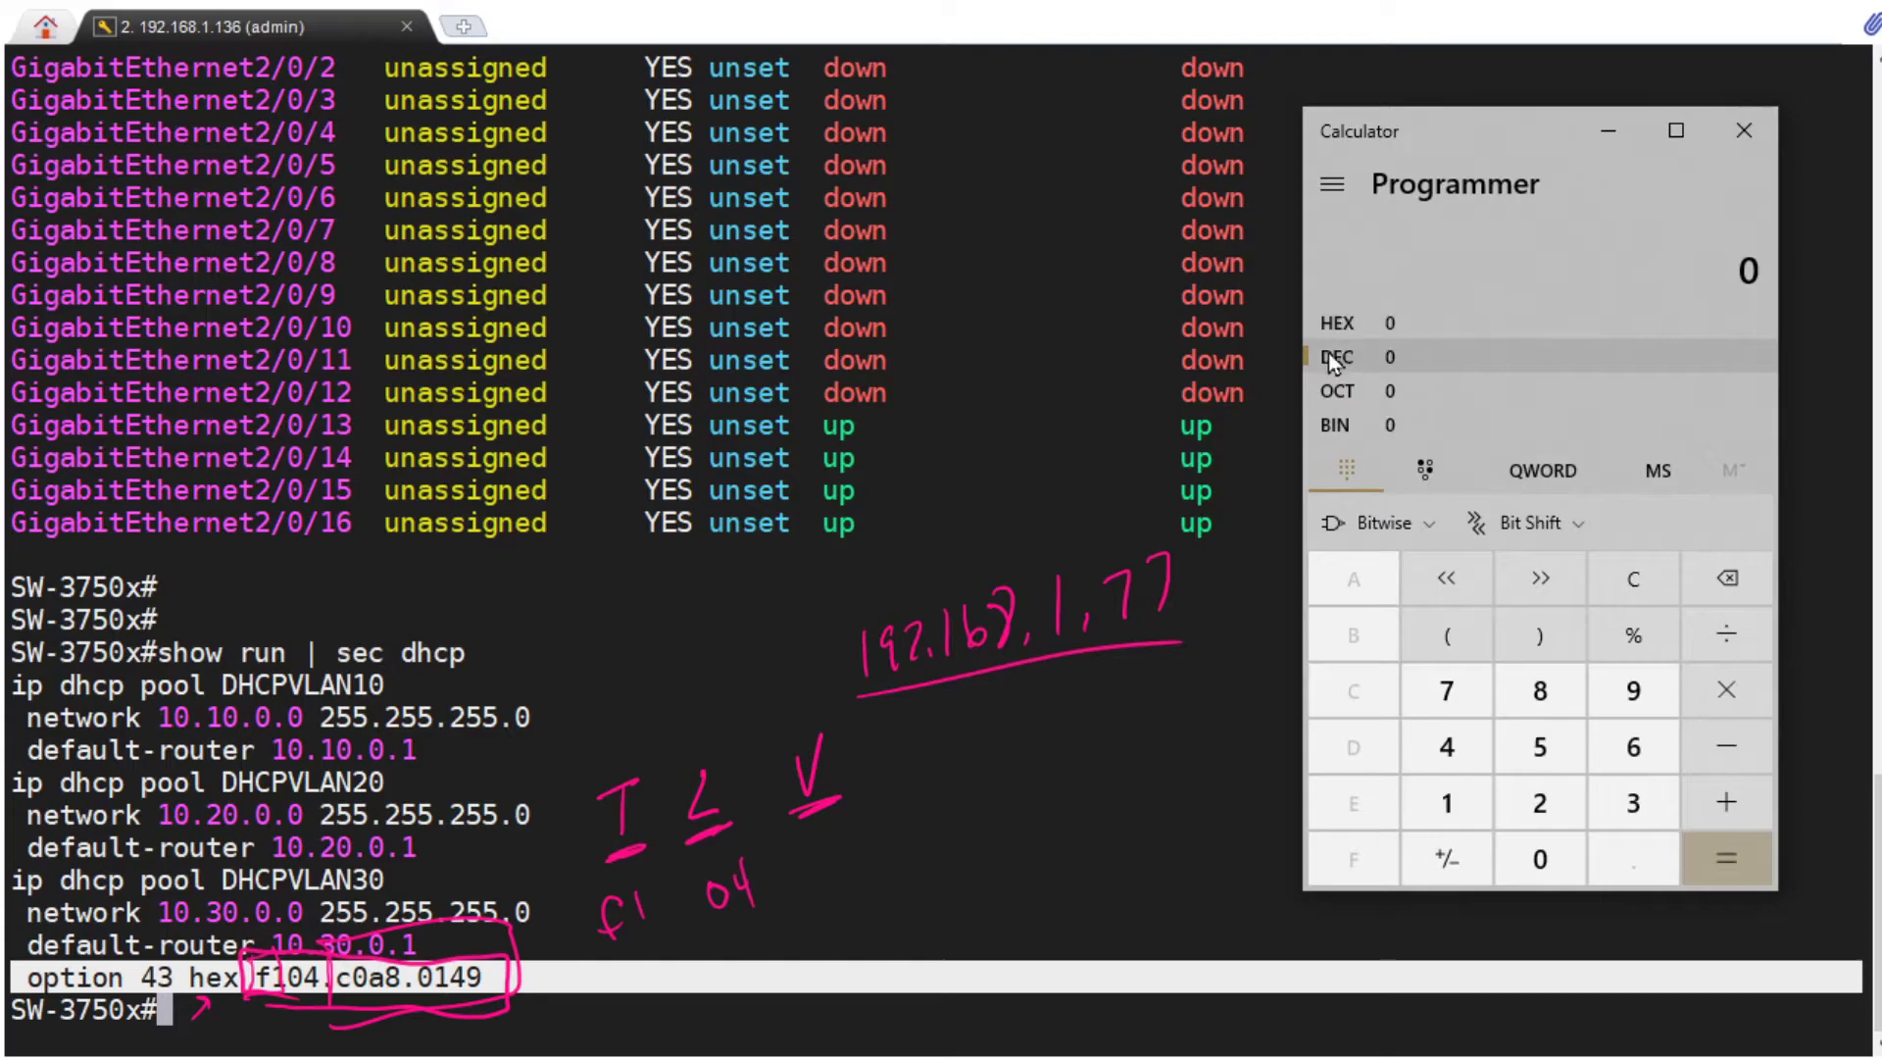
type("192")
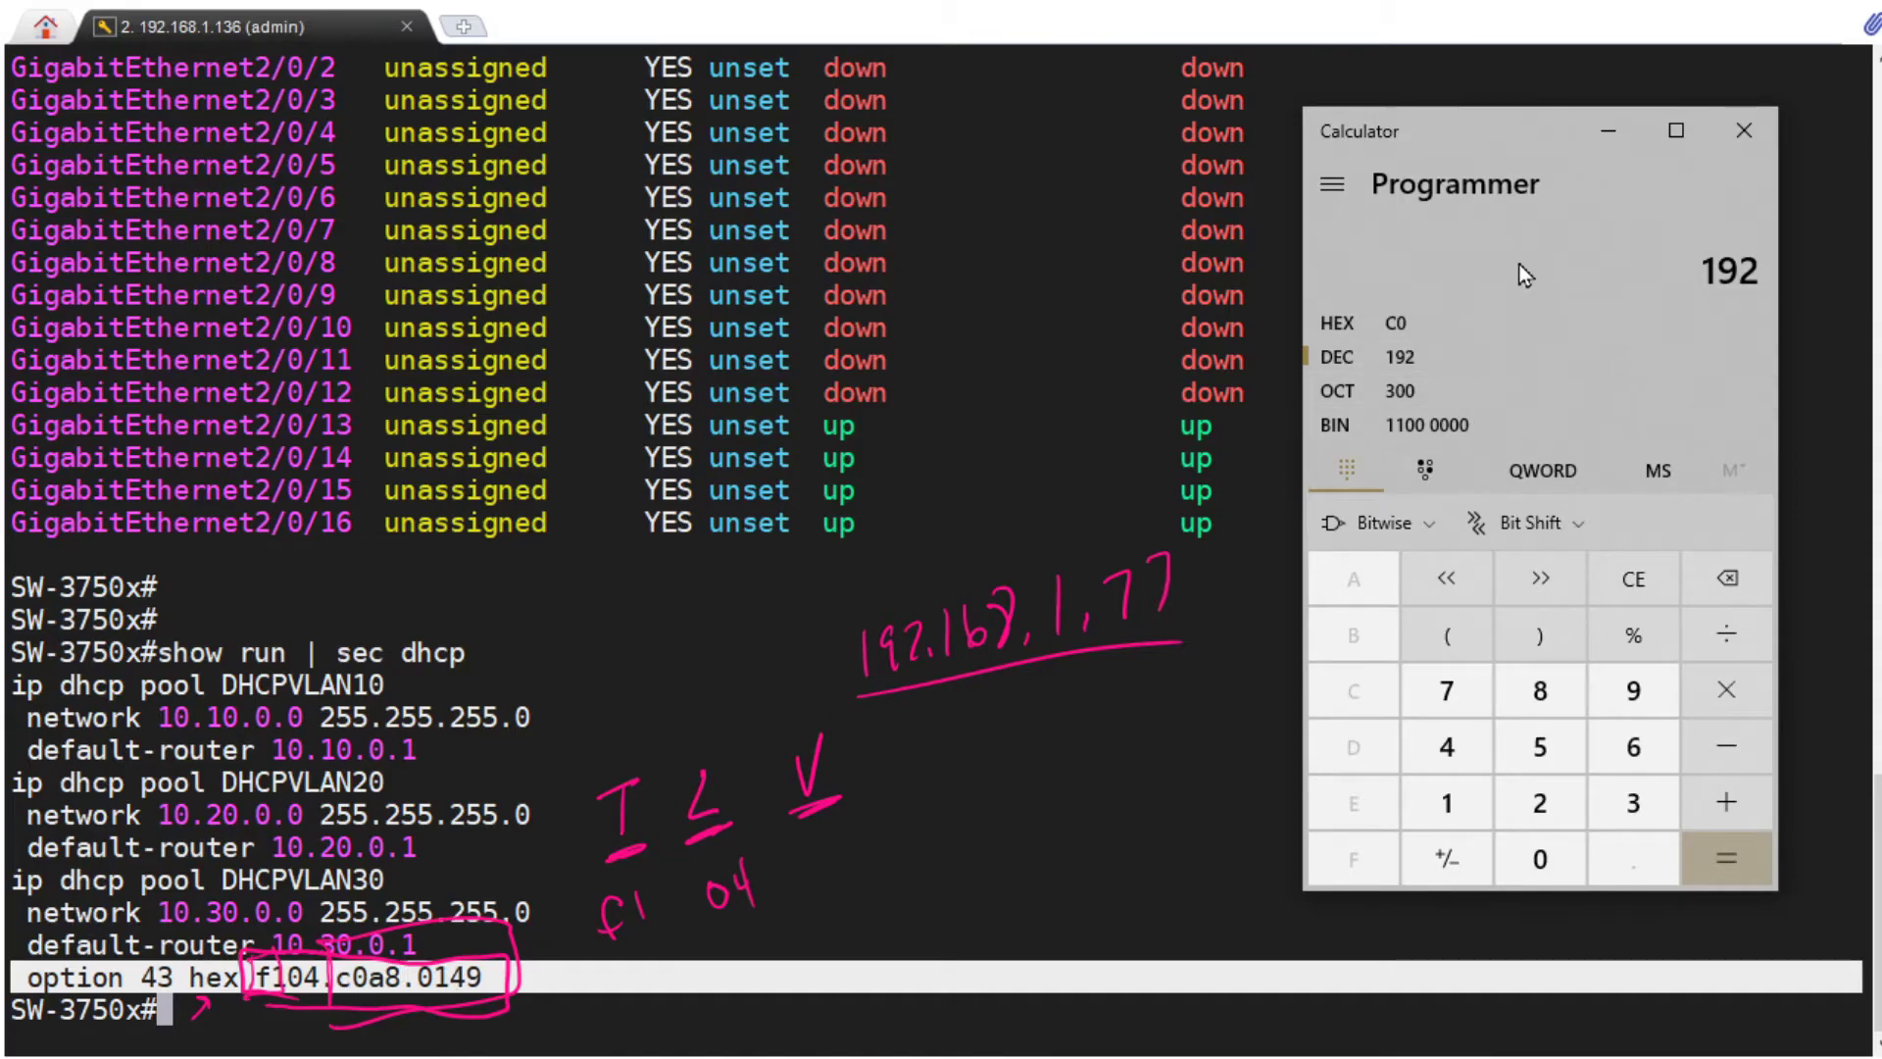
key("Escape")
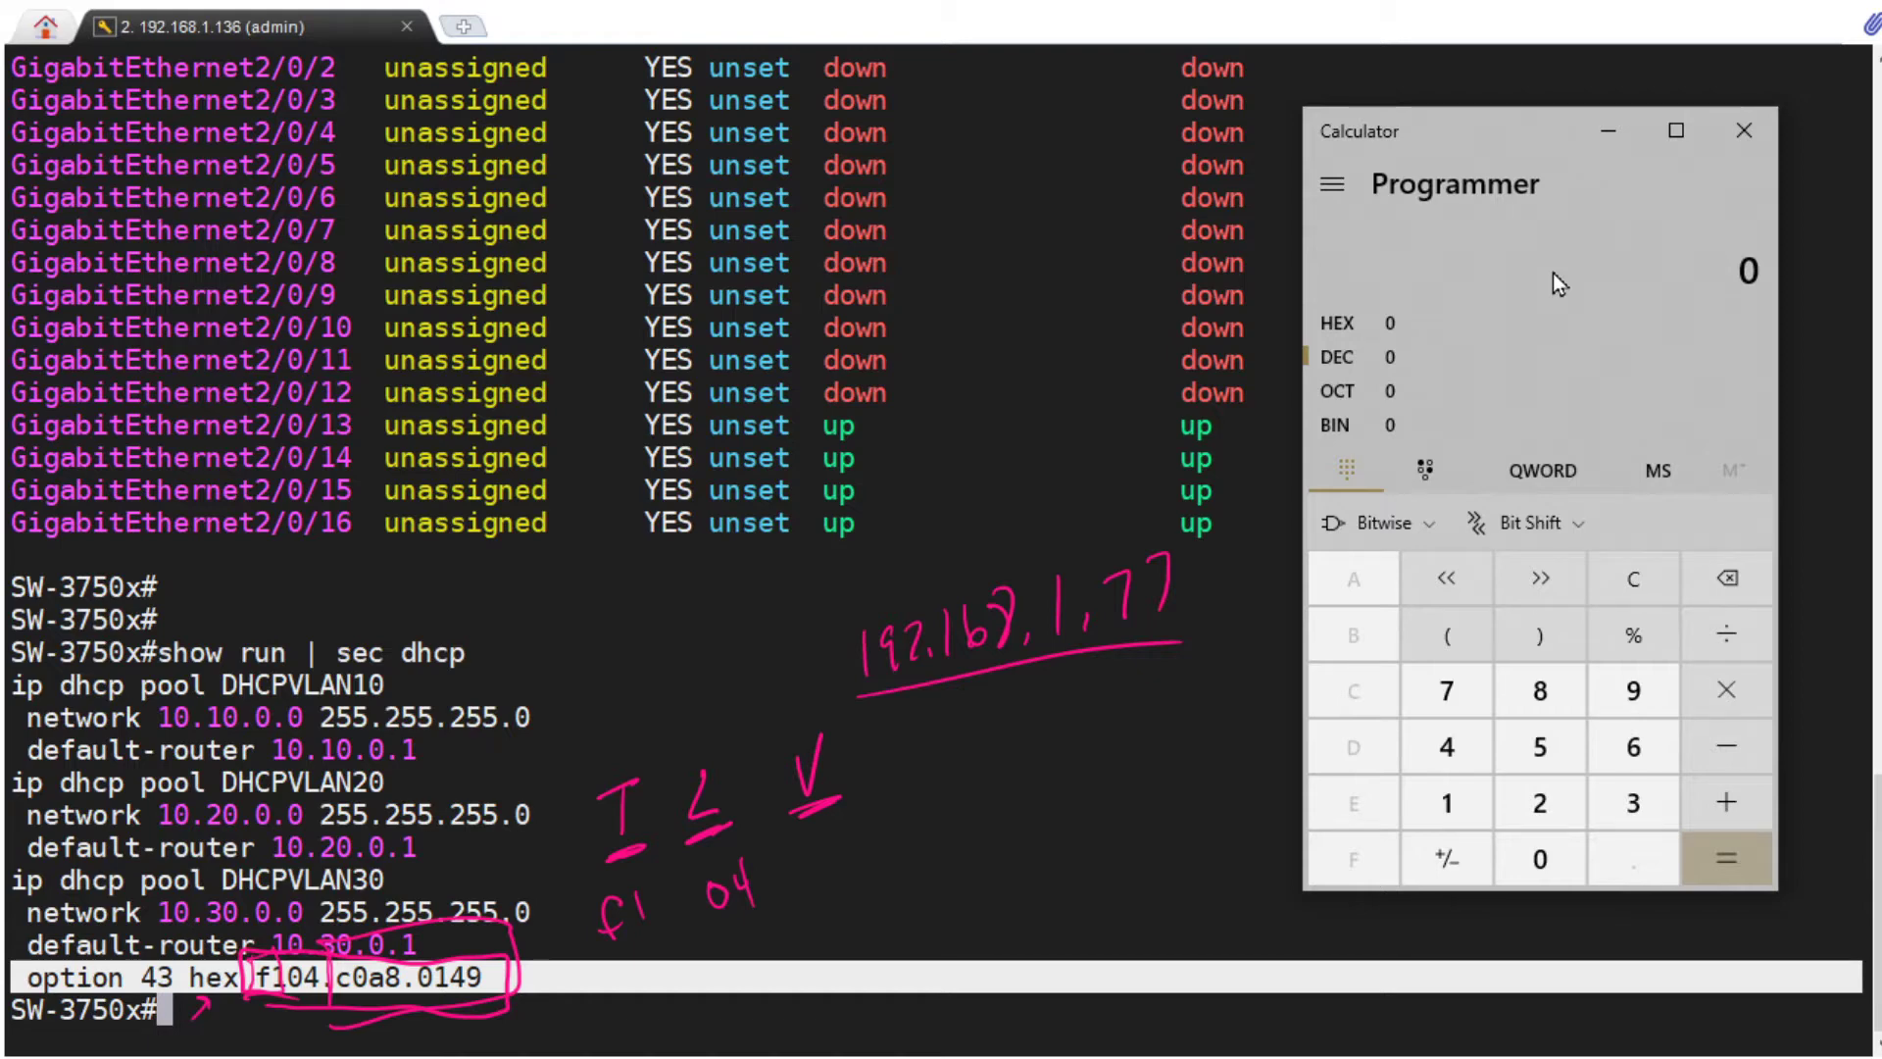
type("168")
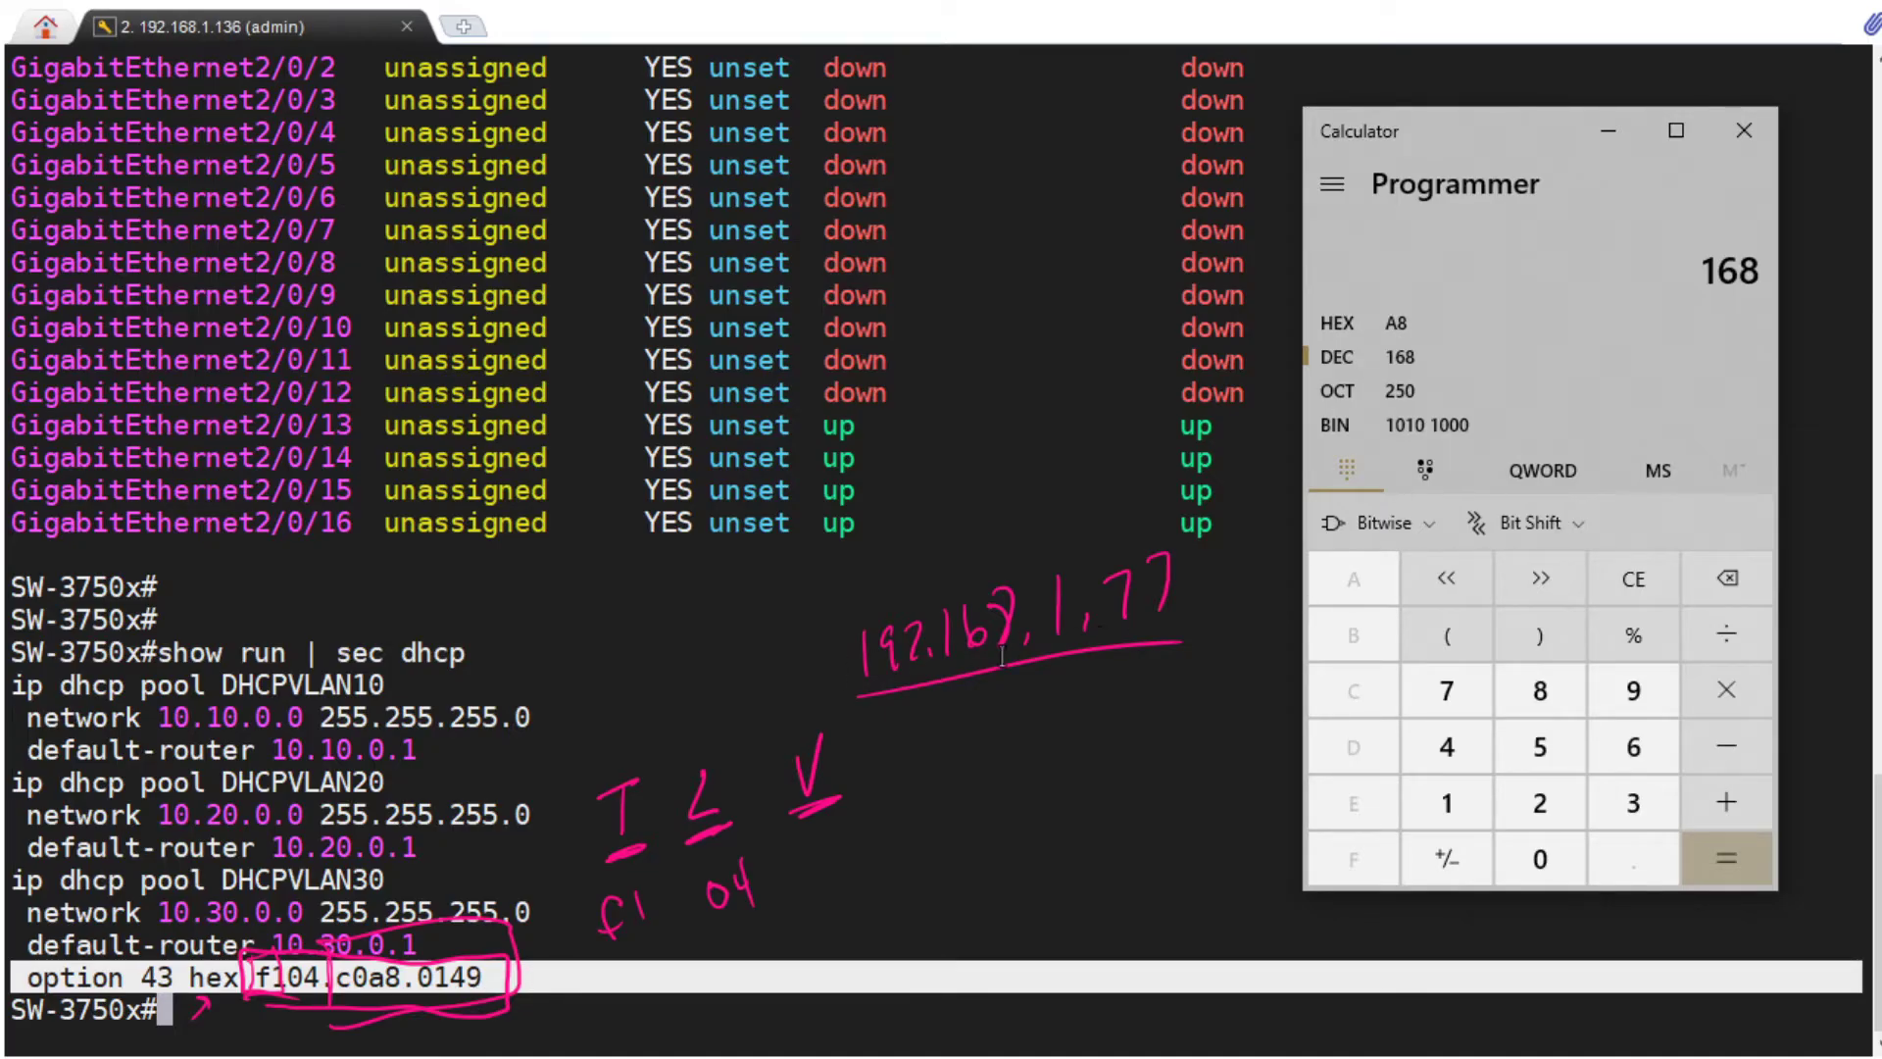
left_click_drag(415, 981, 438, 980)
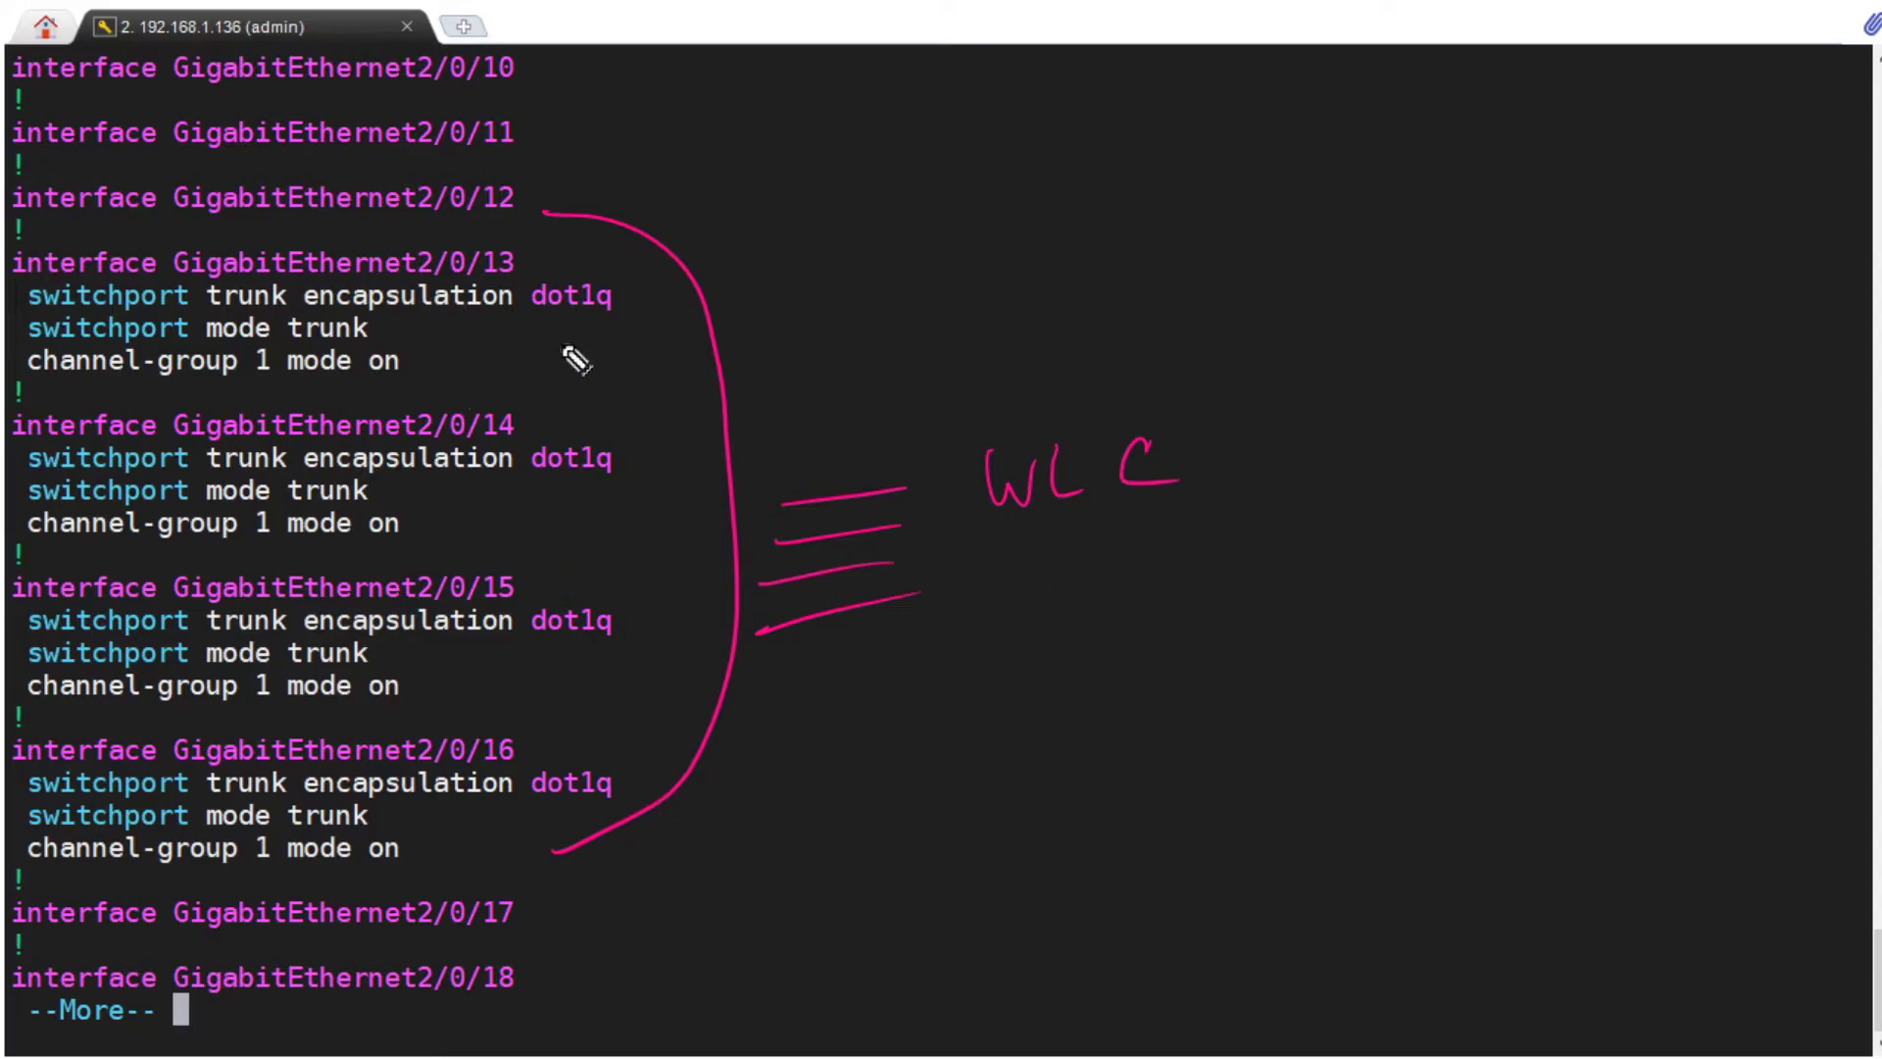
Mark trunk mode and dot1q encapsulation, and tick each WLC-facing port Gi2/0/13–16
mouse_move(456, 330)
left_mouse_down()
mouse_move(412, 335)
mouse_move(433, 347)
left_mouse_up()
left_click_drag(649, 258, 625, 284)
left_click_drag(629, 268, 643, 281)
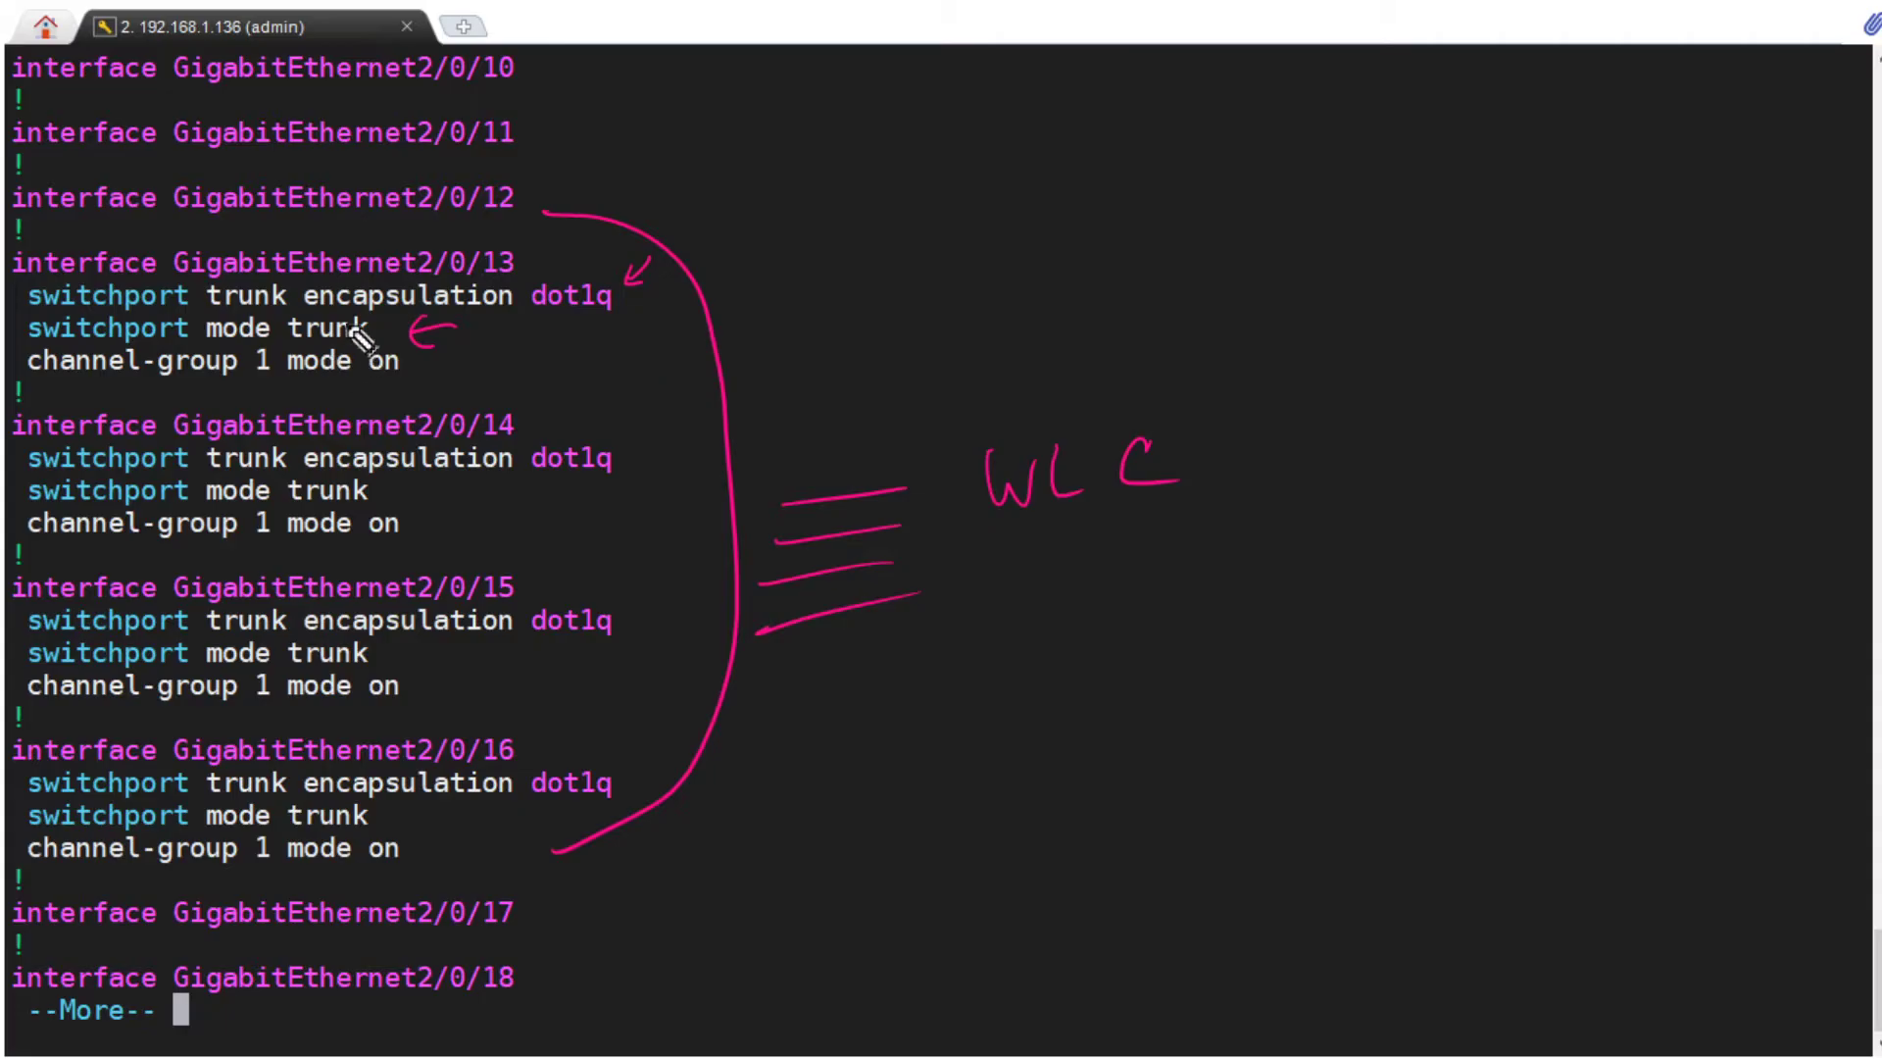
left_click_drag(525, 263, 556, 244)
left_click_drag(524, 406, 547, 391)
left_click_drag(524, 539, 550, 522)
left_click_drag(507, 721, 520, 698)
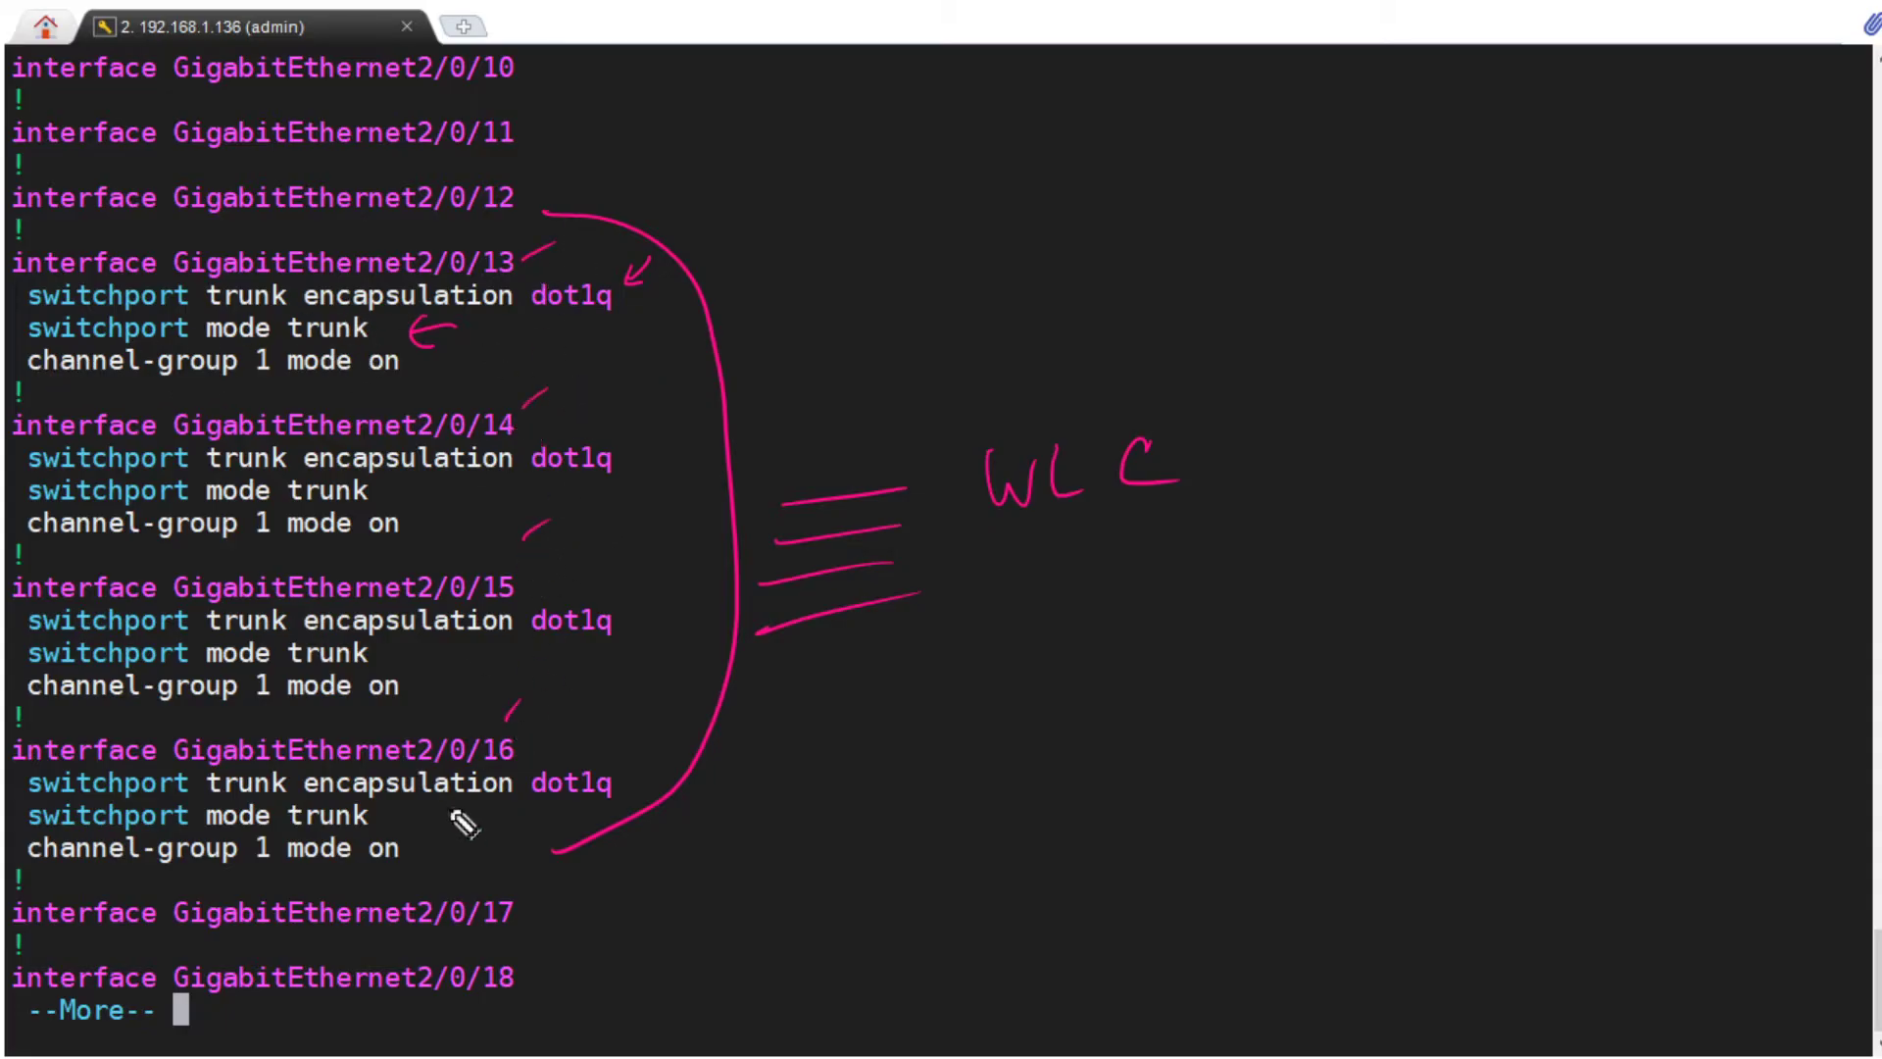
Underline 'channel-group 1 mode on' and circle it for Gi2/0/13 through Gi2/0/16
left_click_drag(47, 555, 397, 564)
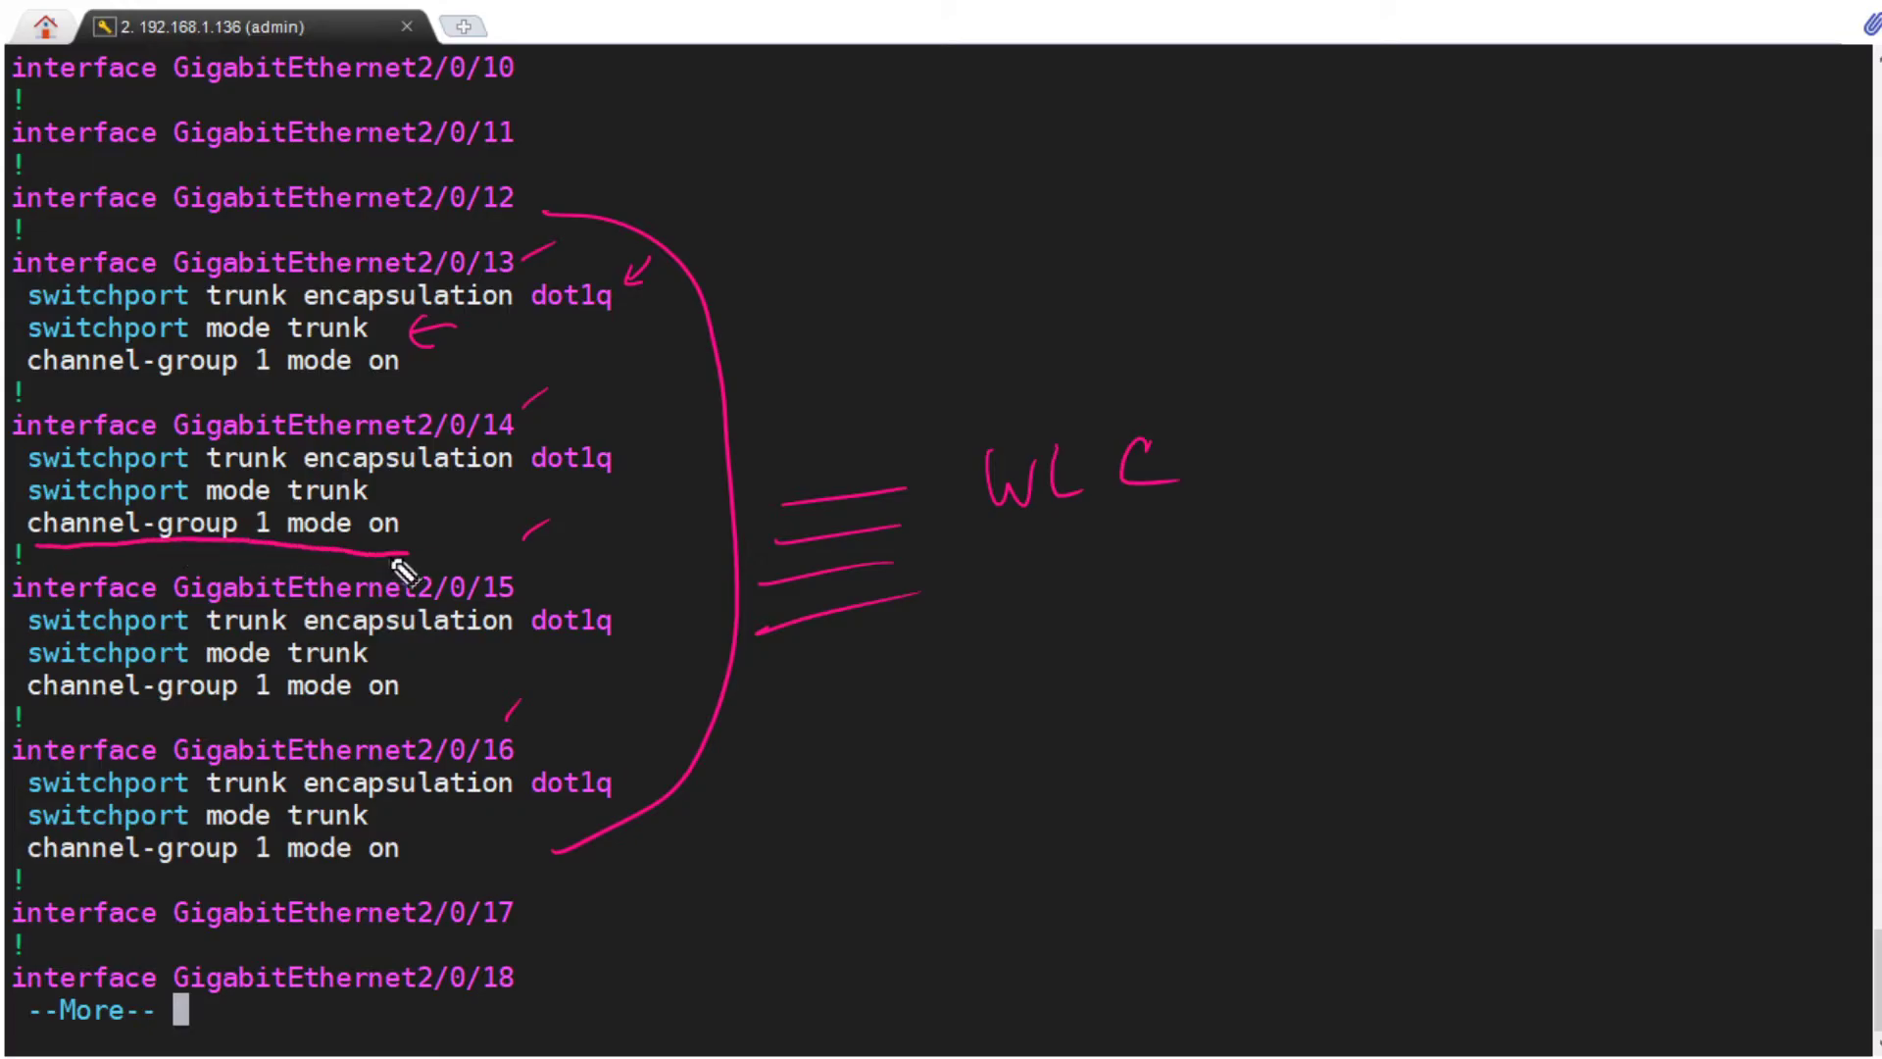
left_click_drag(400, 338, 403, 387)
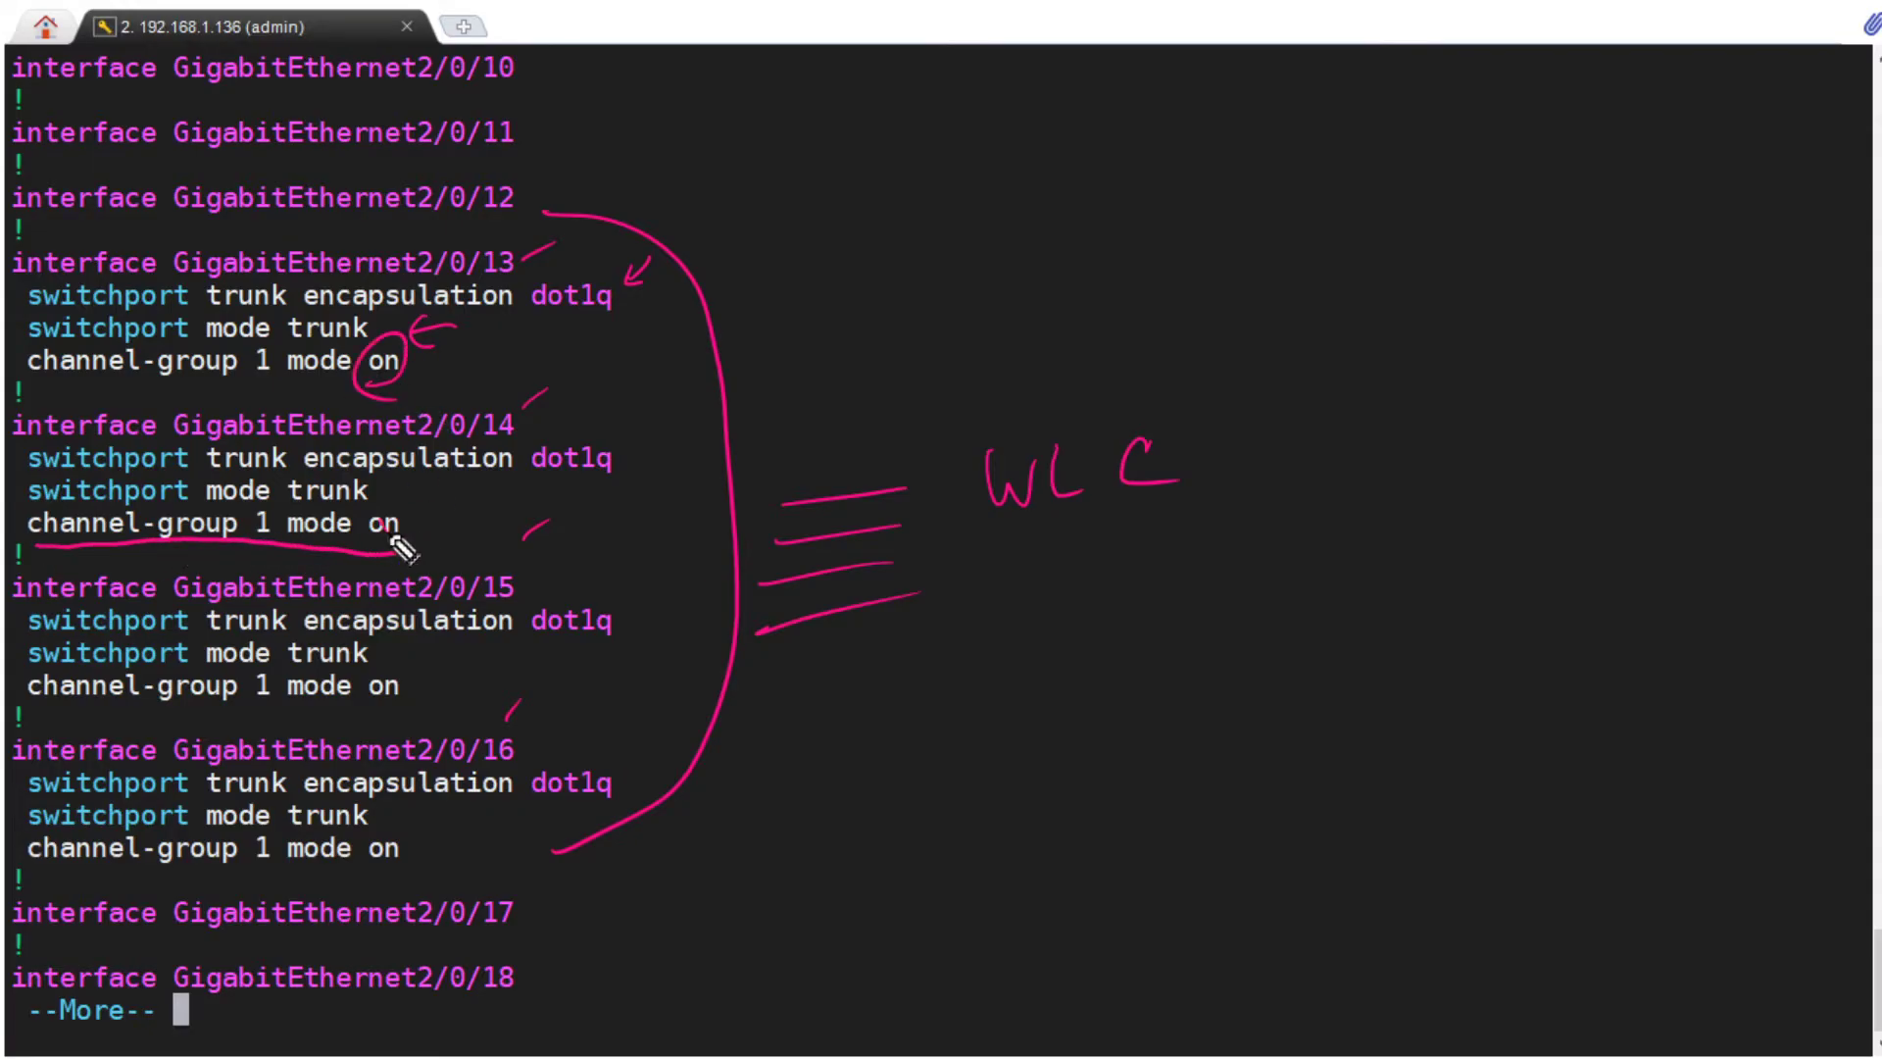
left_click_drag(392, 502, 400, 551)
left_click_drag(401, 674, 391, 730)
left_click_drag(397, 833, 387, 888)
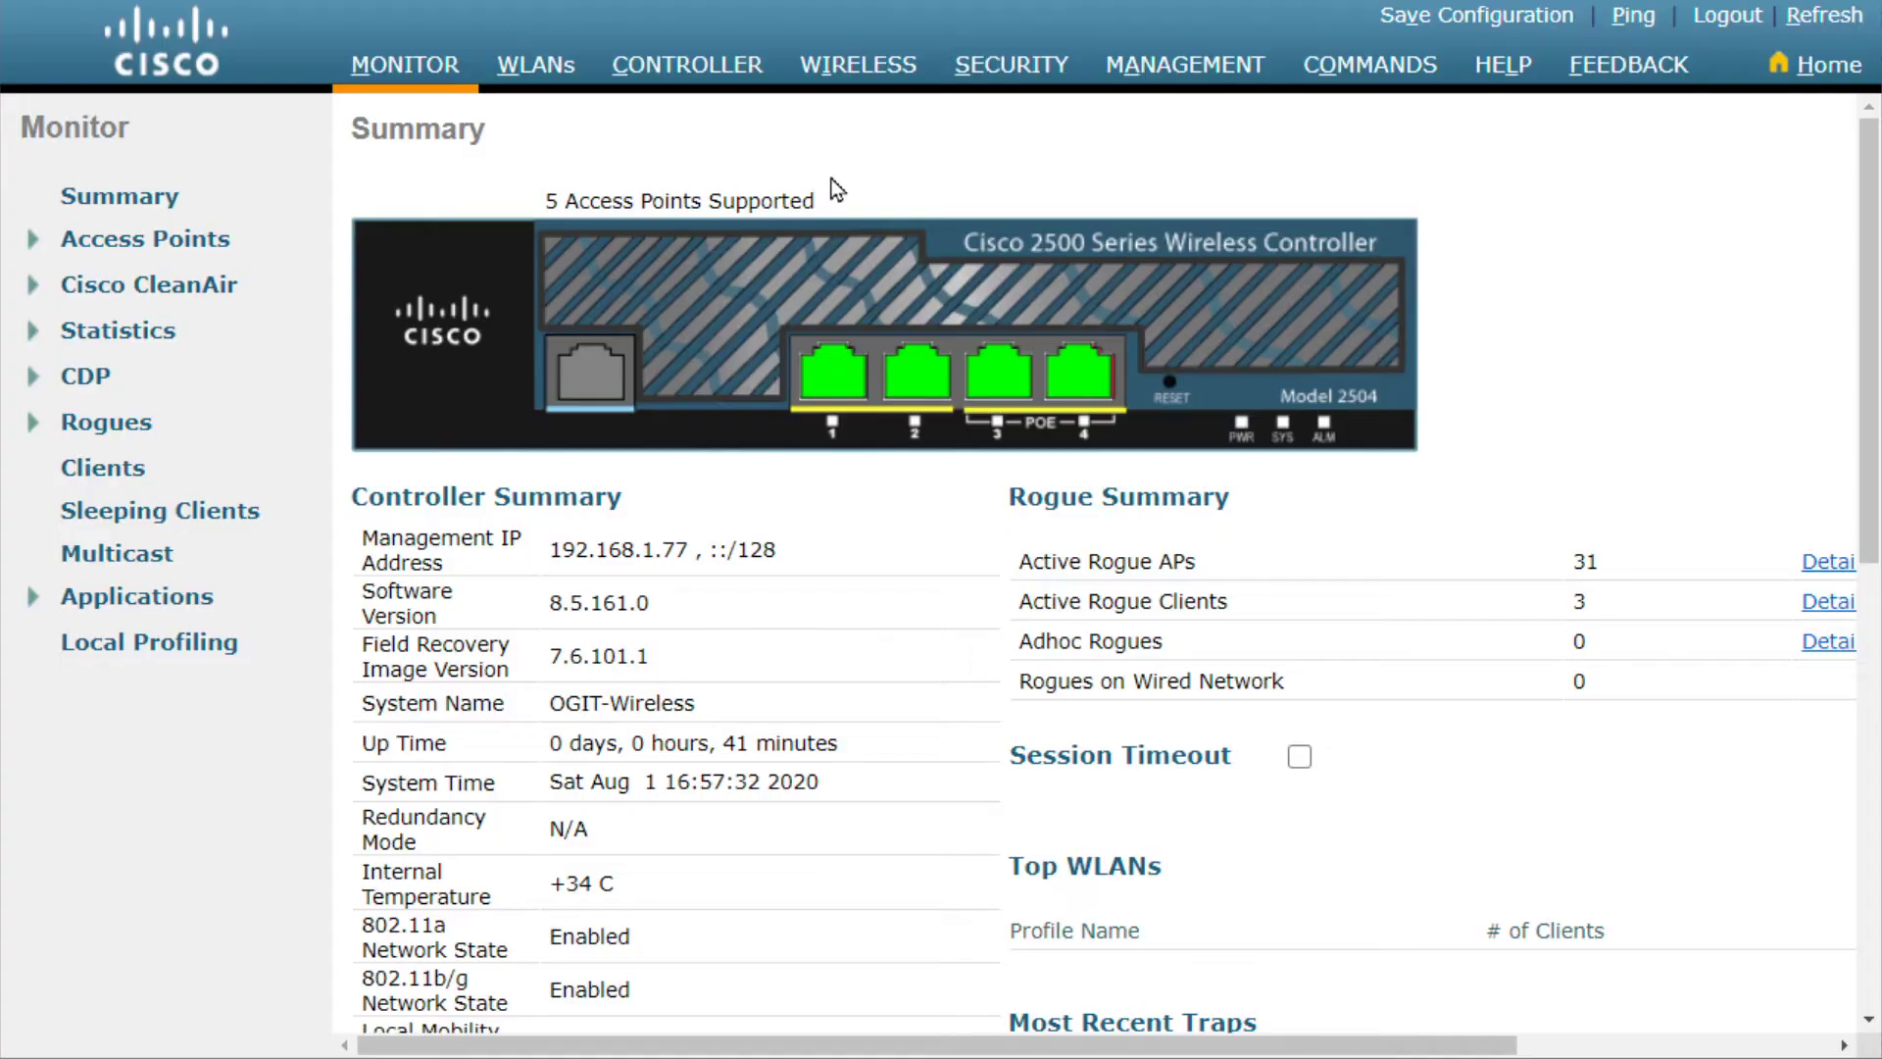
Open Controller General settings, view the physical port table, then return to General showing LAG enabled
scroll(763, 388, "down", 5)
scroll(725, 411, "down", 4)
scroll(880, 457, "up", 9)
left_click(692, 67)
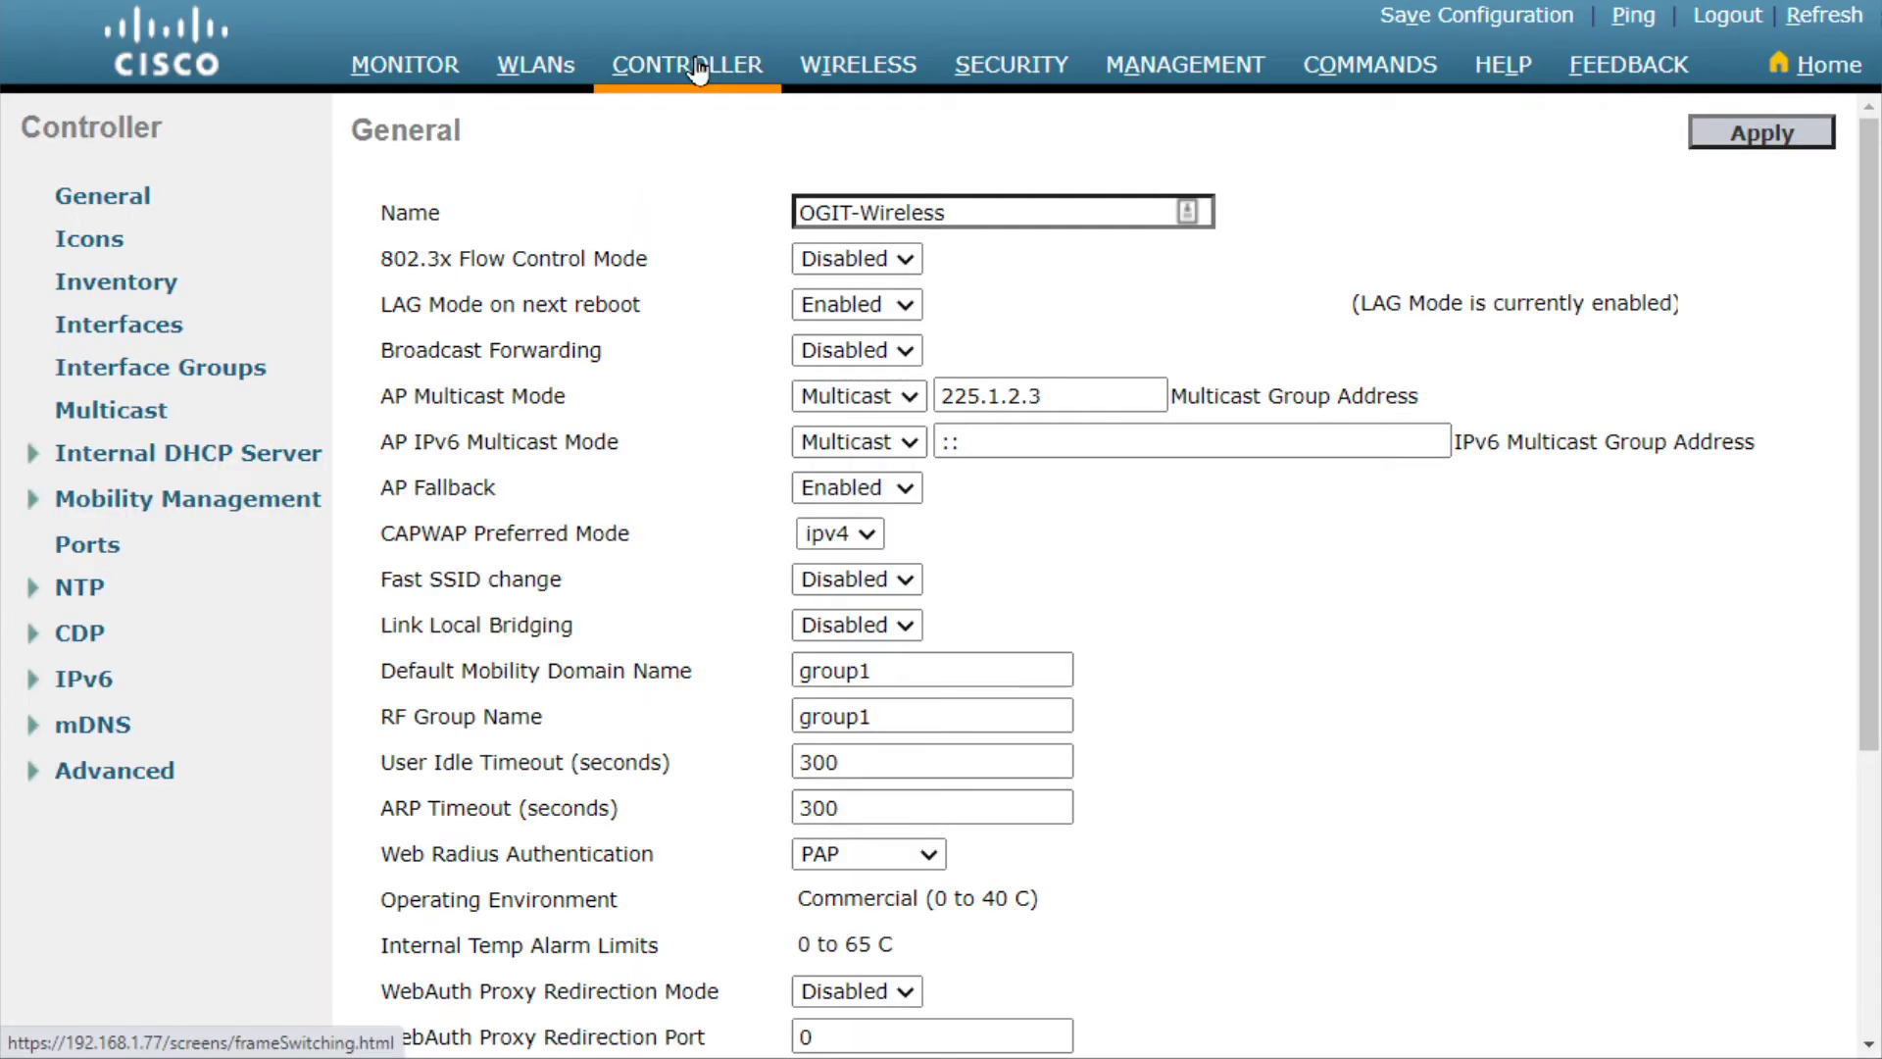
left_click(93, 546)
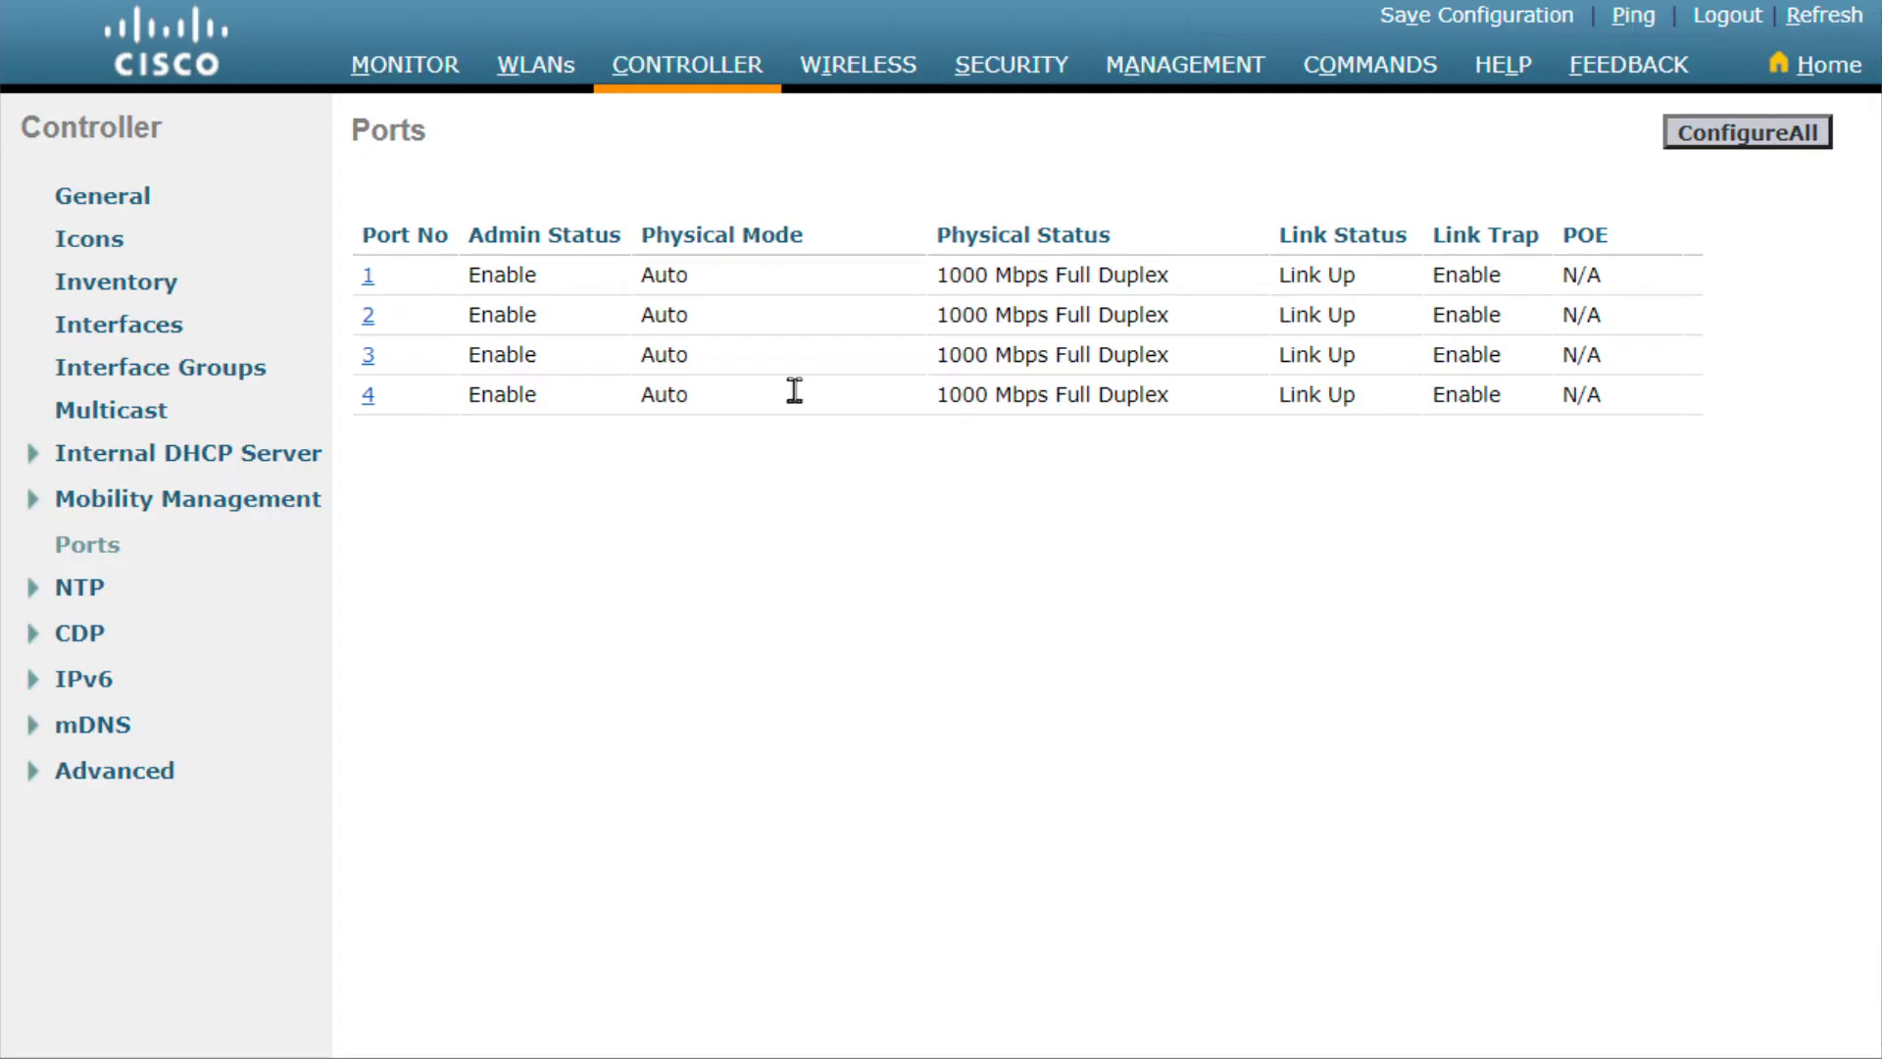
left_click(128, 195)
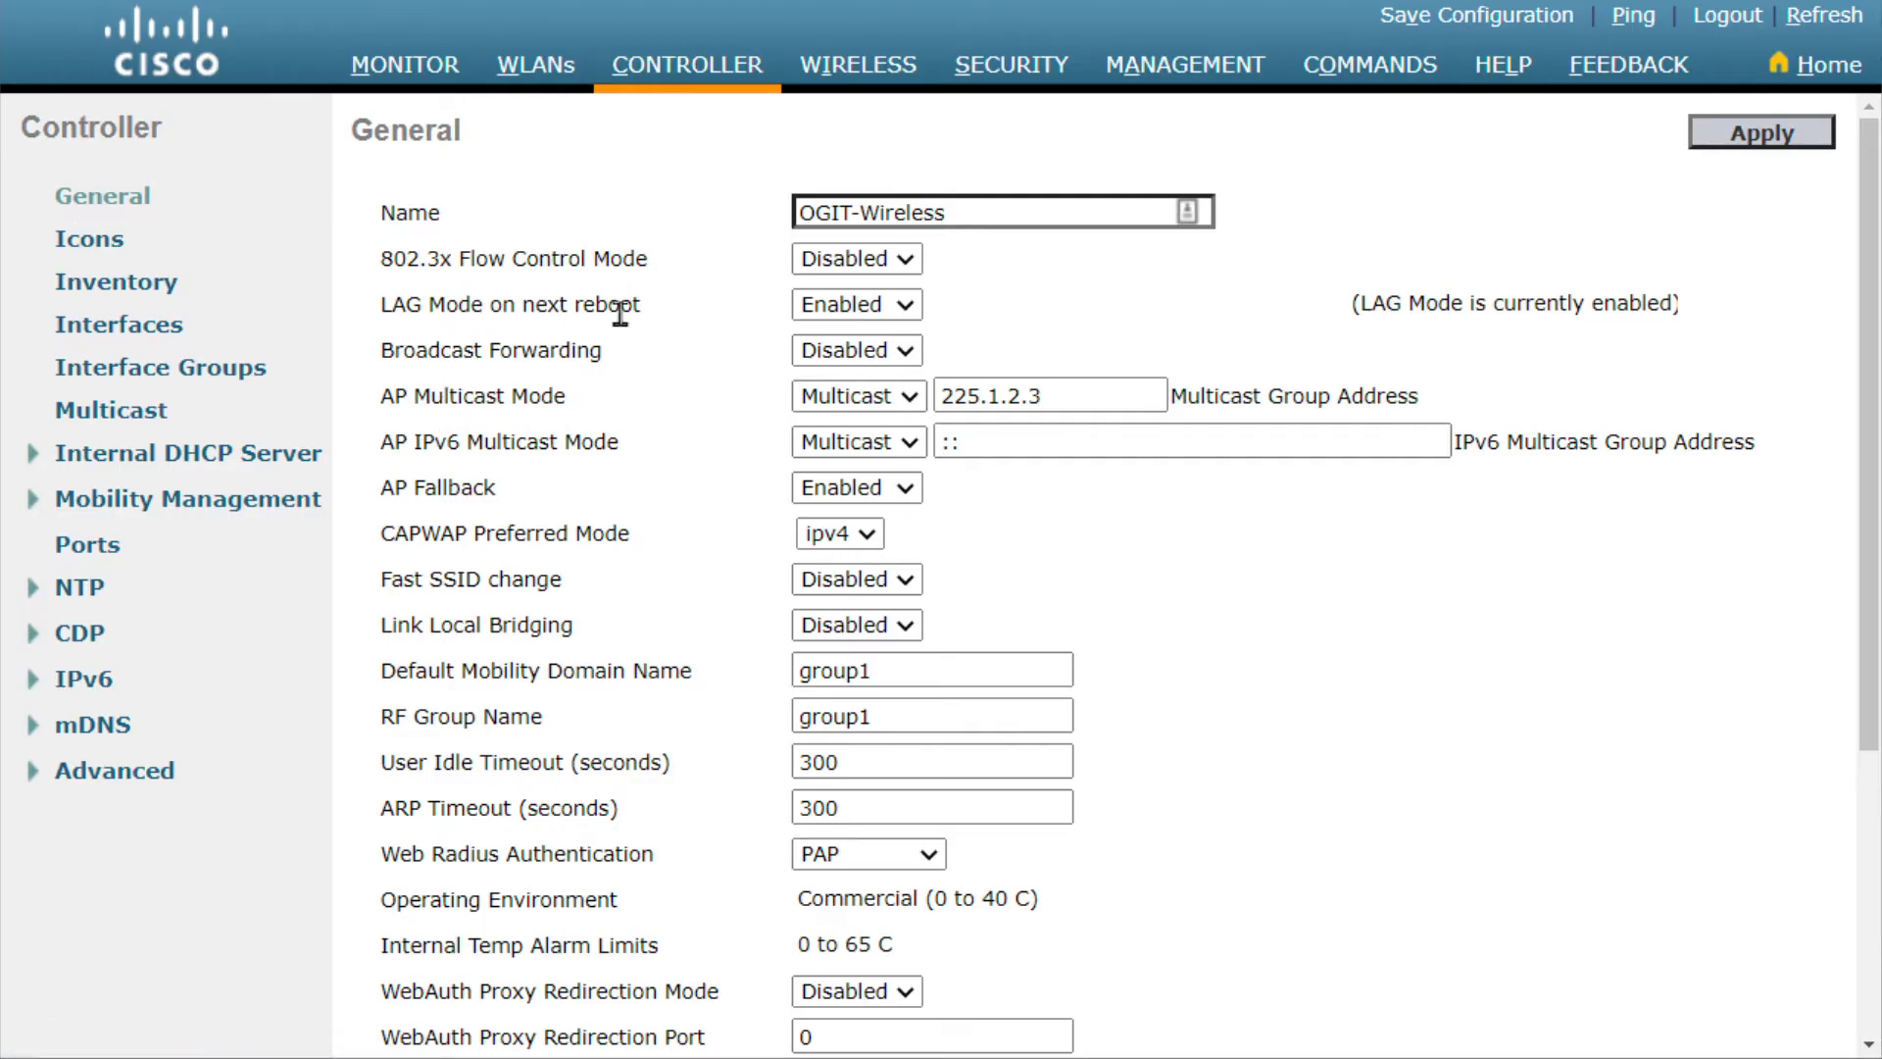
Leave 'LAG Mode on next reboot' set to Enabled and highlight the currently-enabled note
left_click(899, 305)
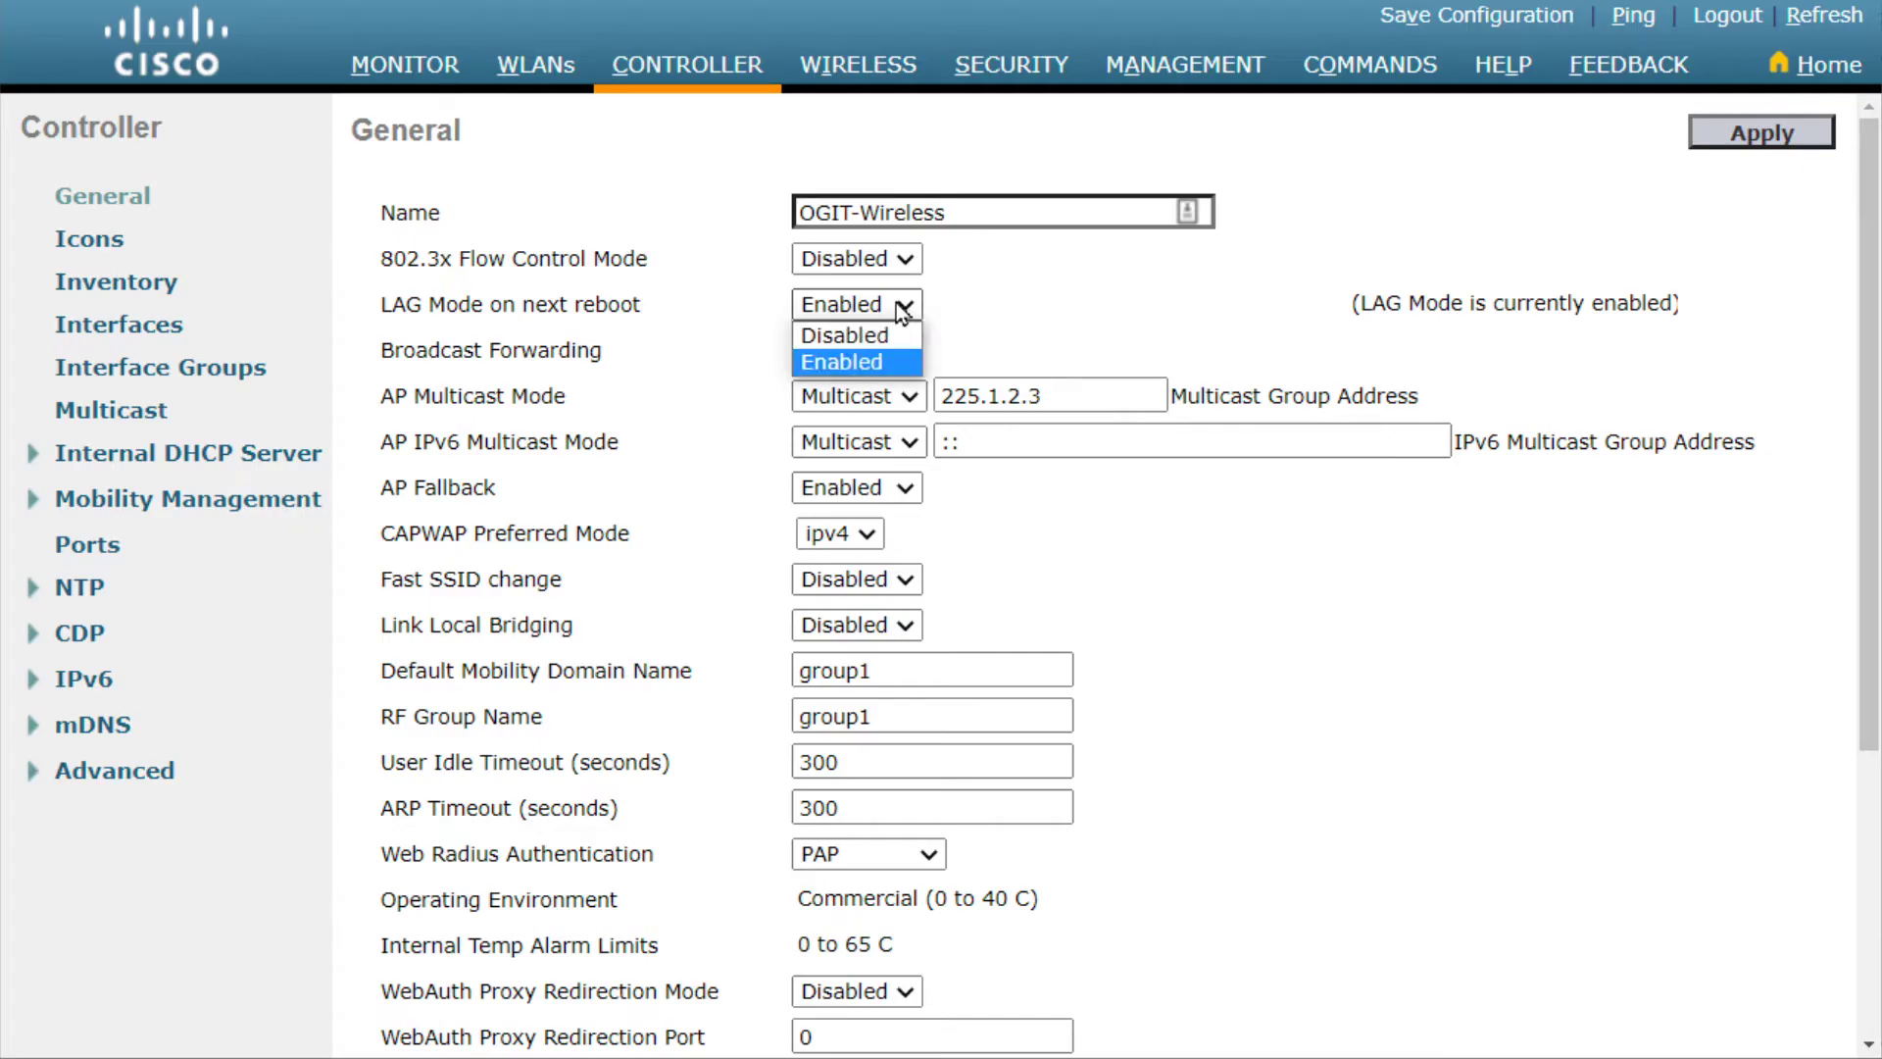
left_click(1118, 261)
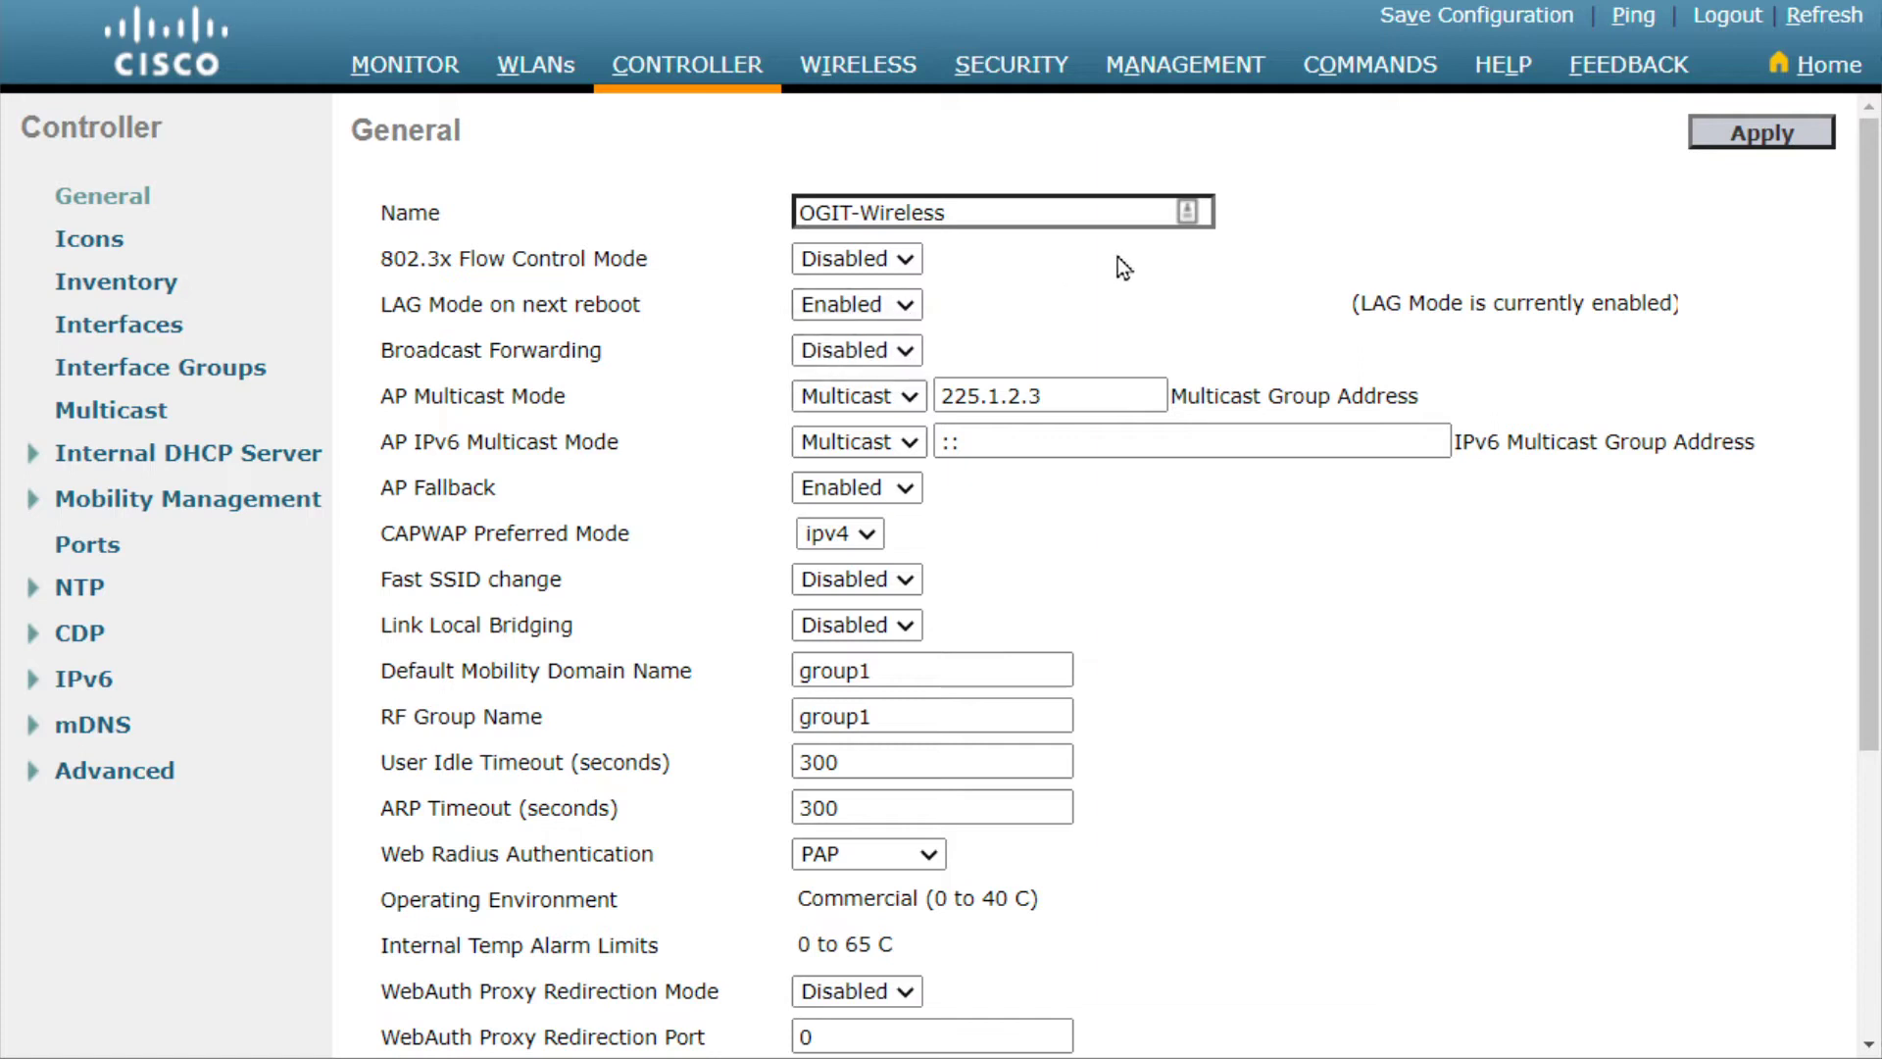
triple_click(1417, 310)
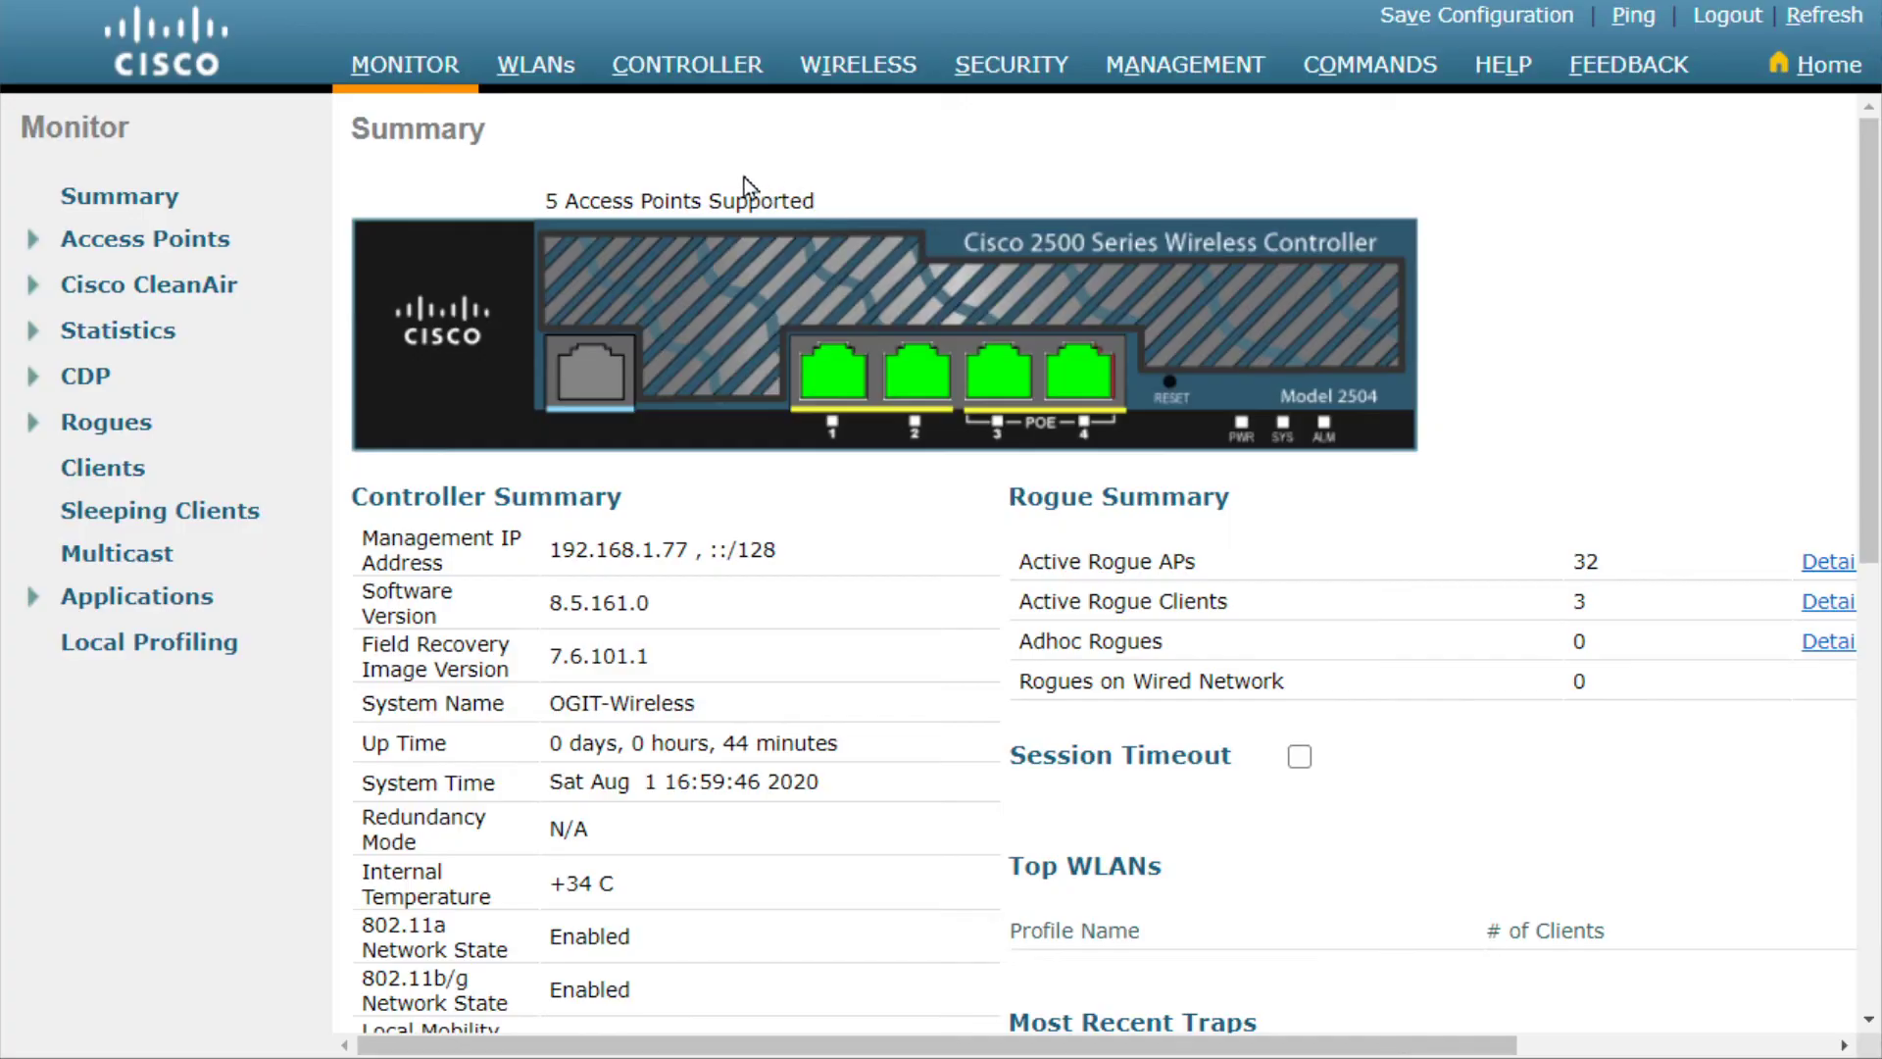
Create a new controller interface named Int-4 on VLAN 60
left_click(690, 65)
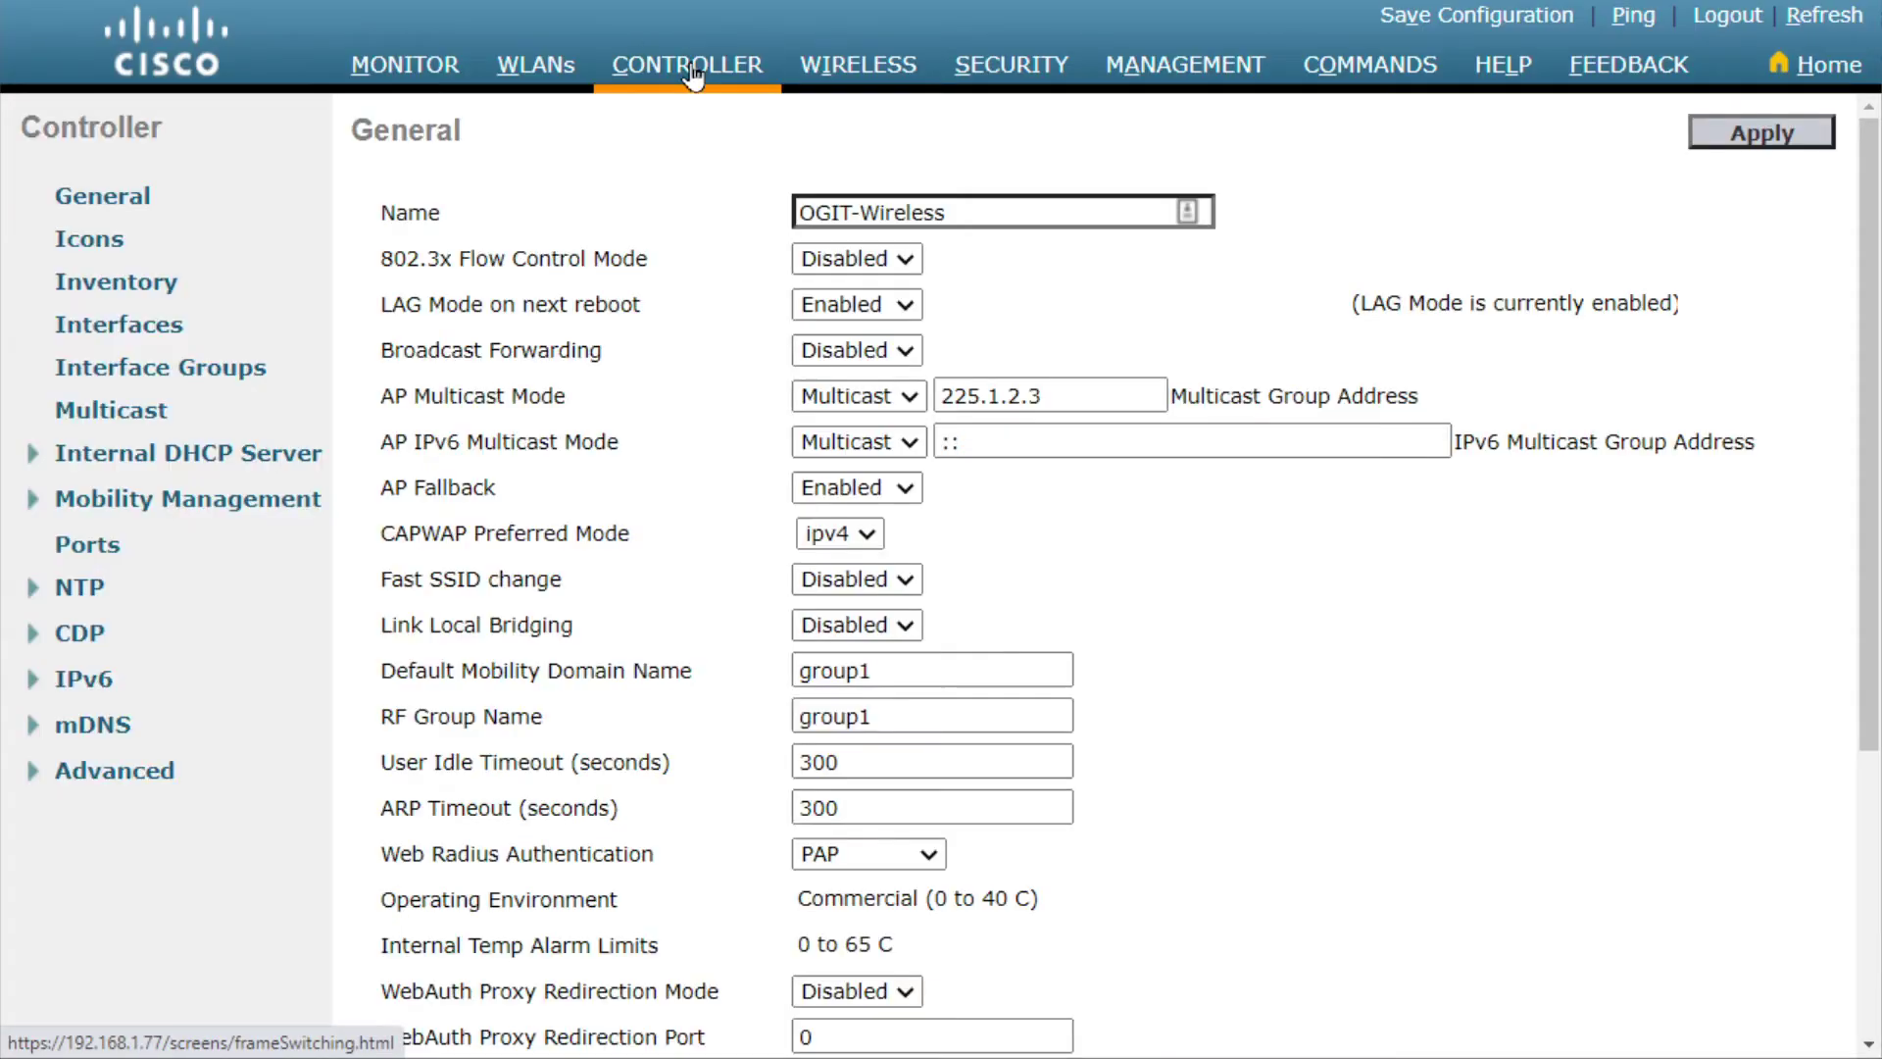
left_click(121, 327)
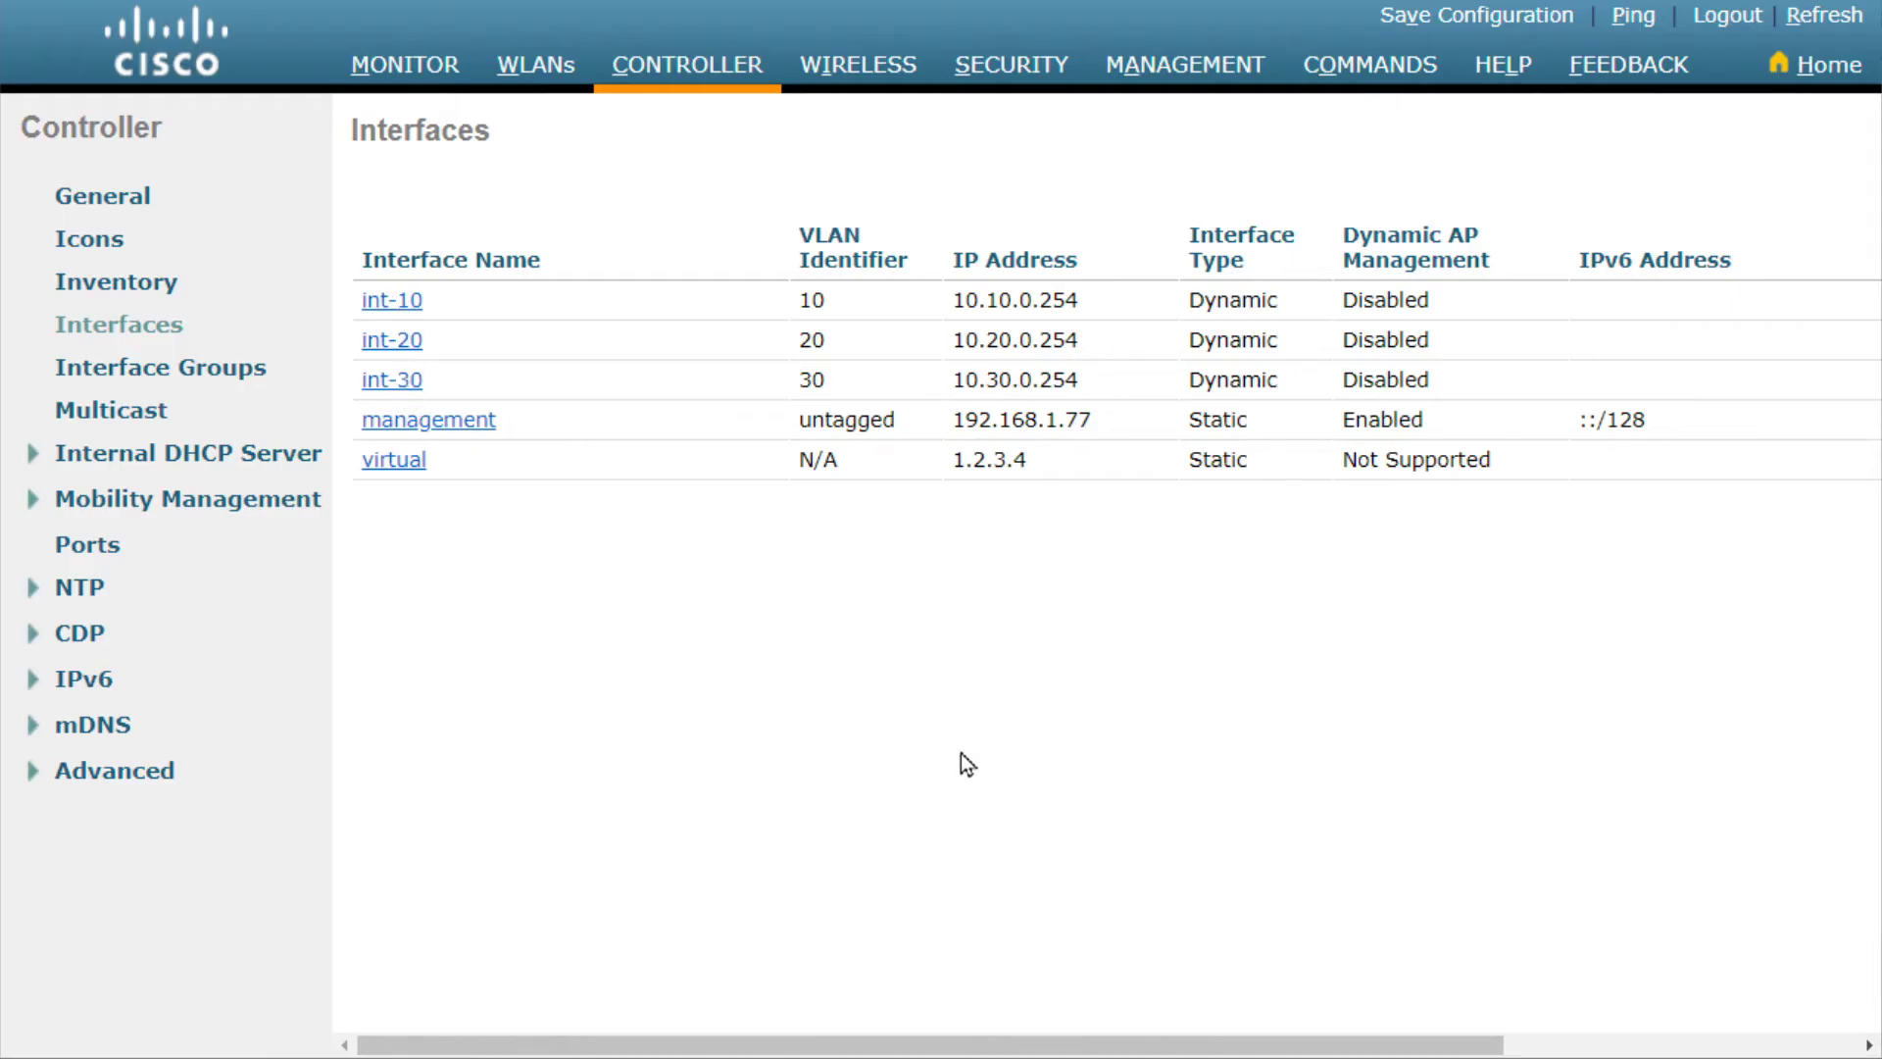
left_click_drag(1223, 1047, 1720, 1024)
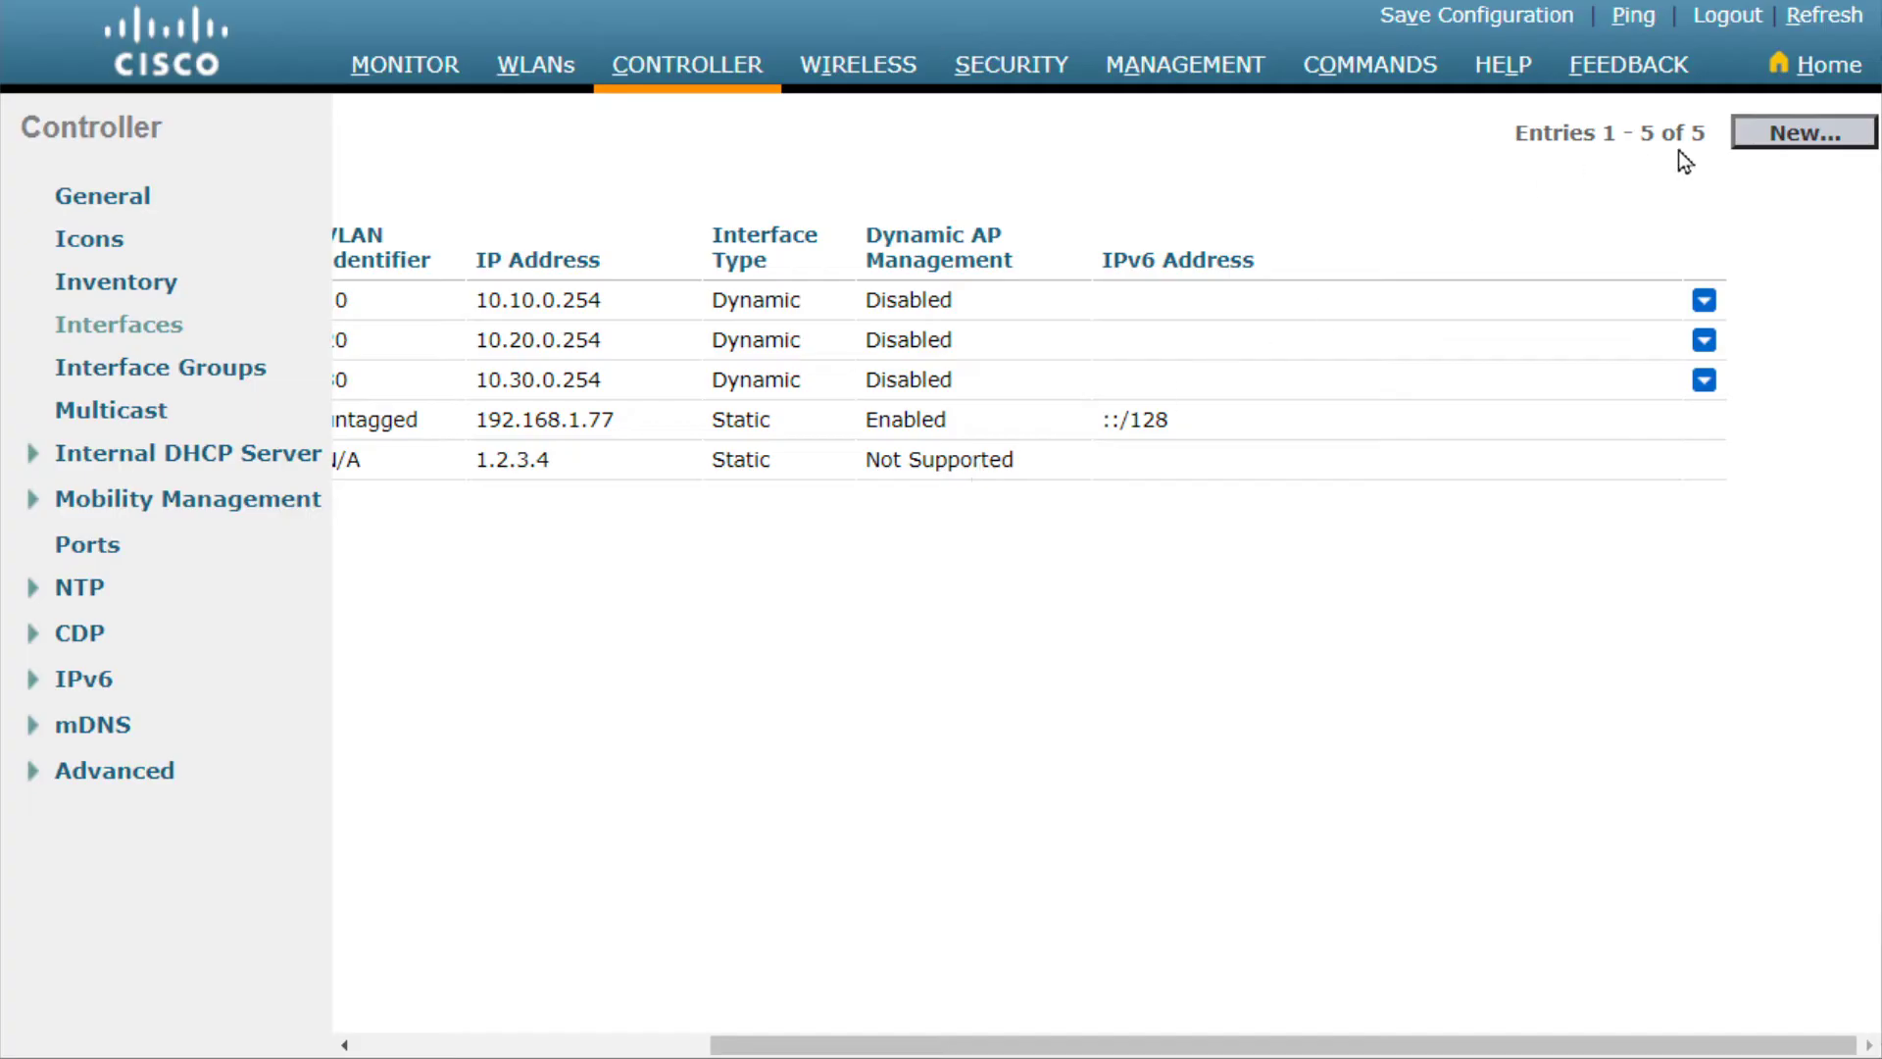
left_click(1794, 137)
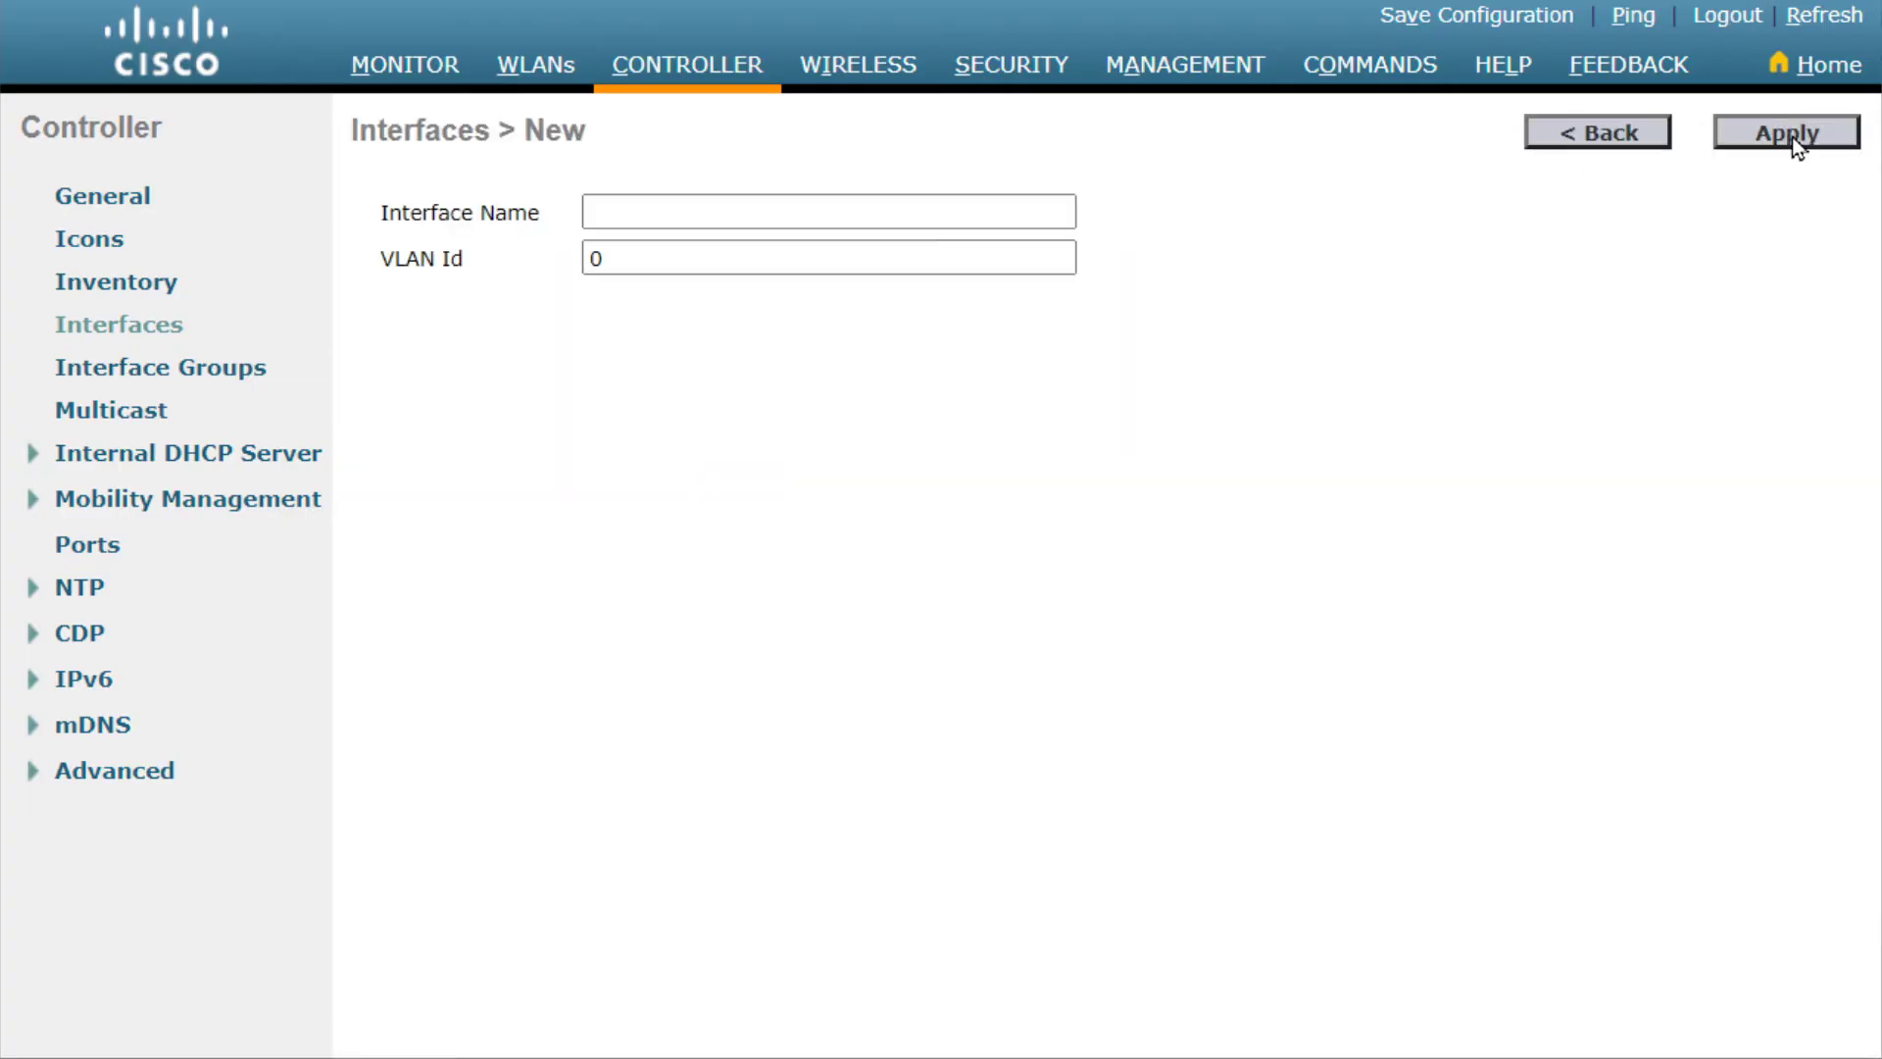
left_click(645, 215)
type("int-4")
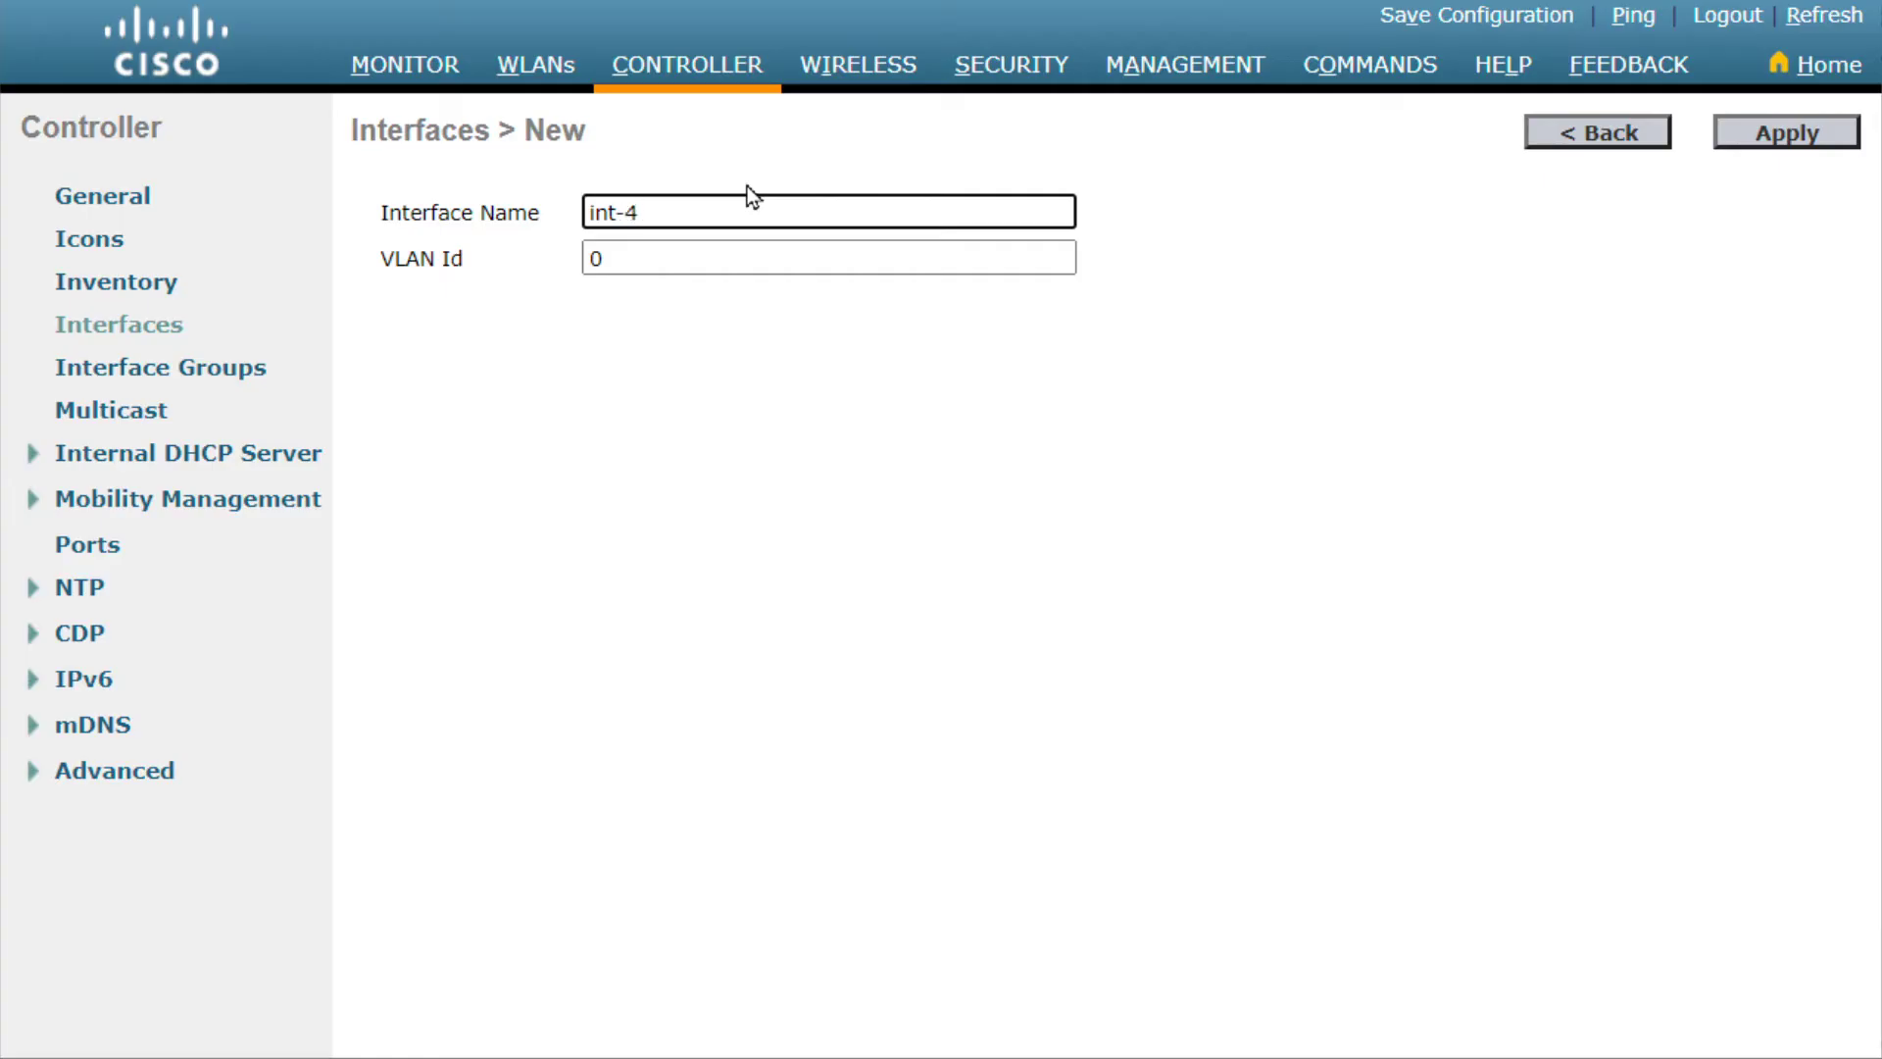
key("Left")
key("Left")
key("Left")
key("Left")
key("Left")
type("I")
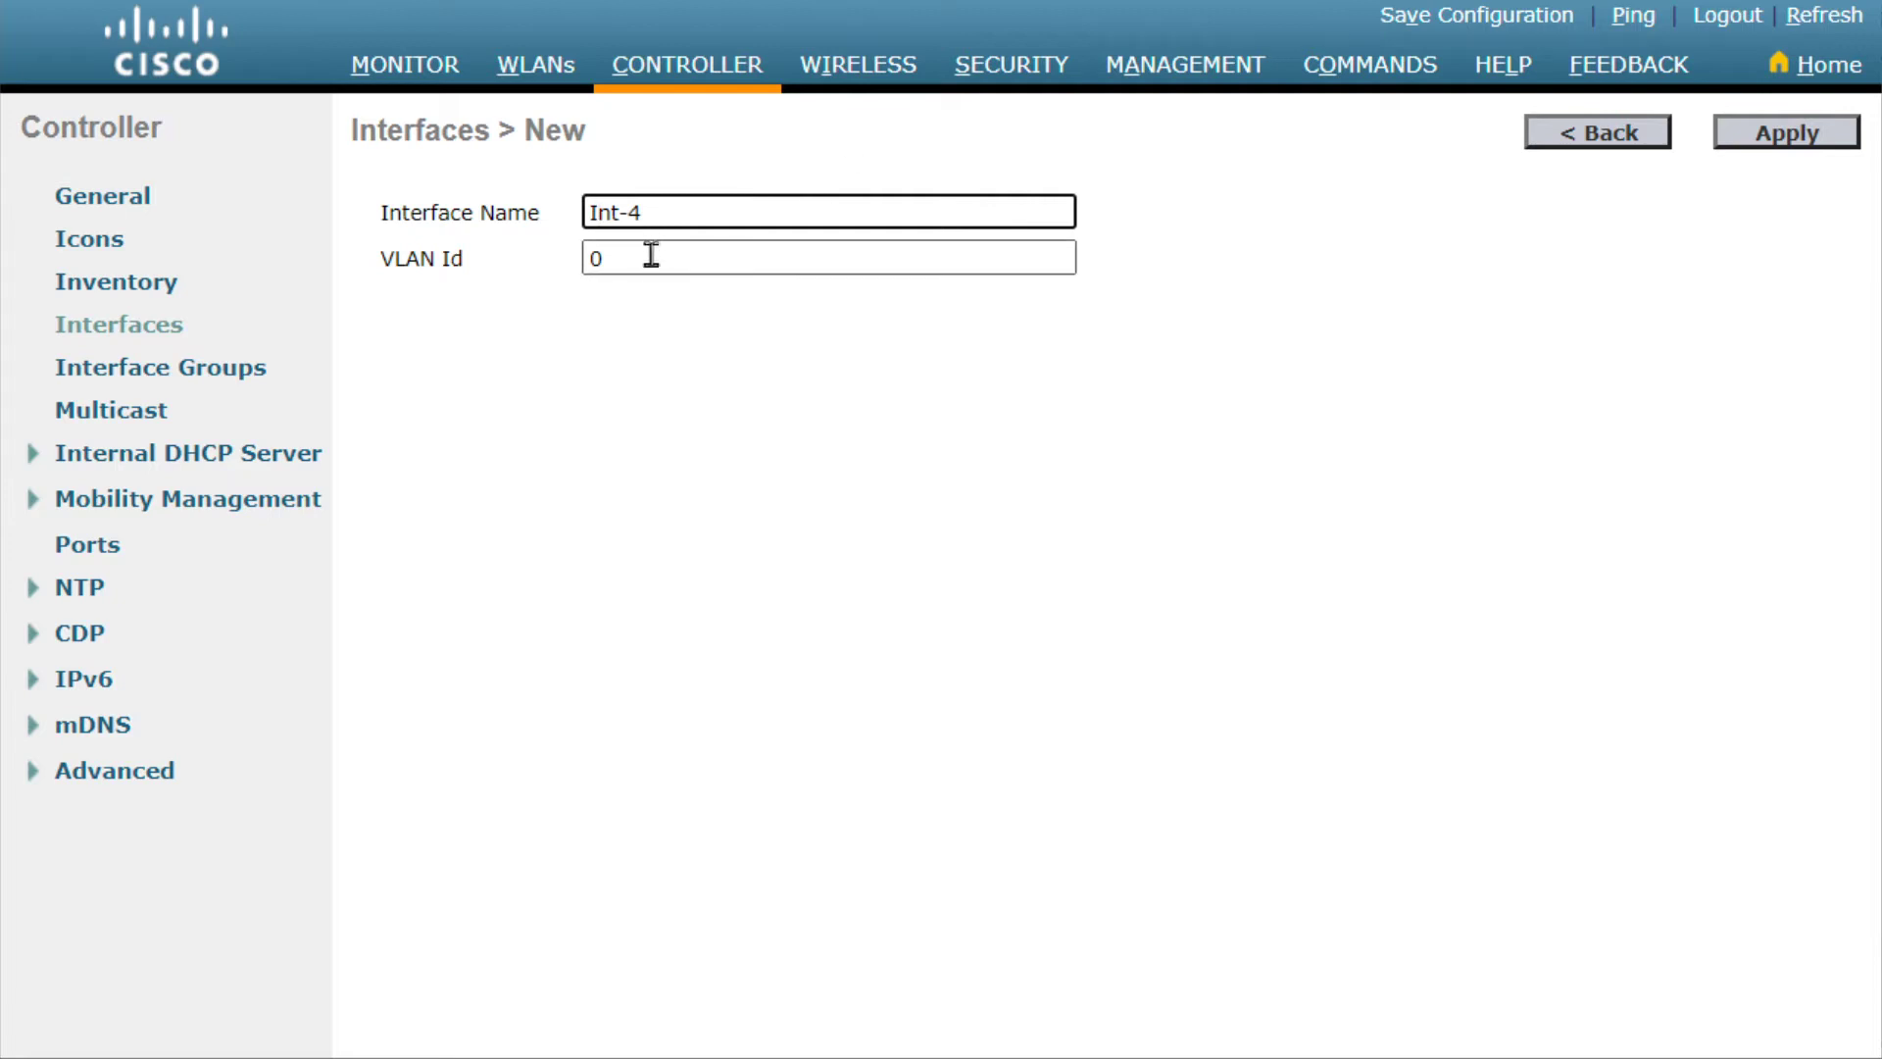
key("Tab")
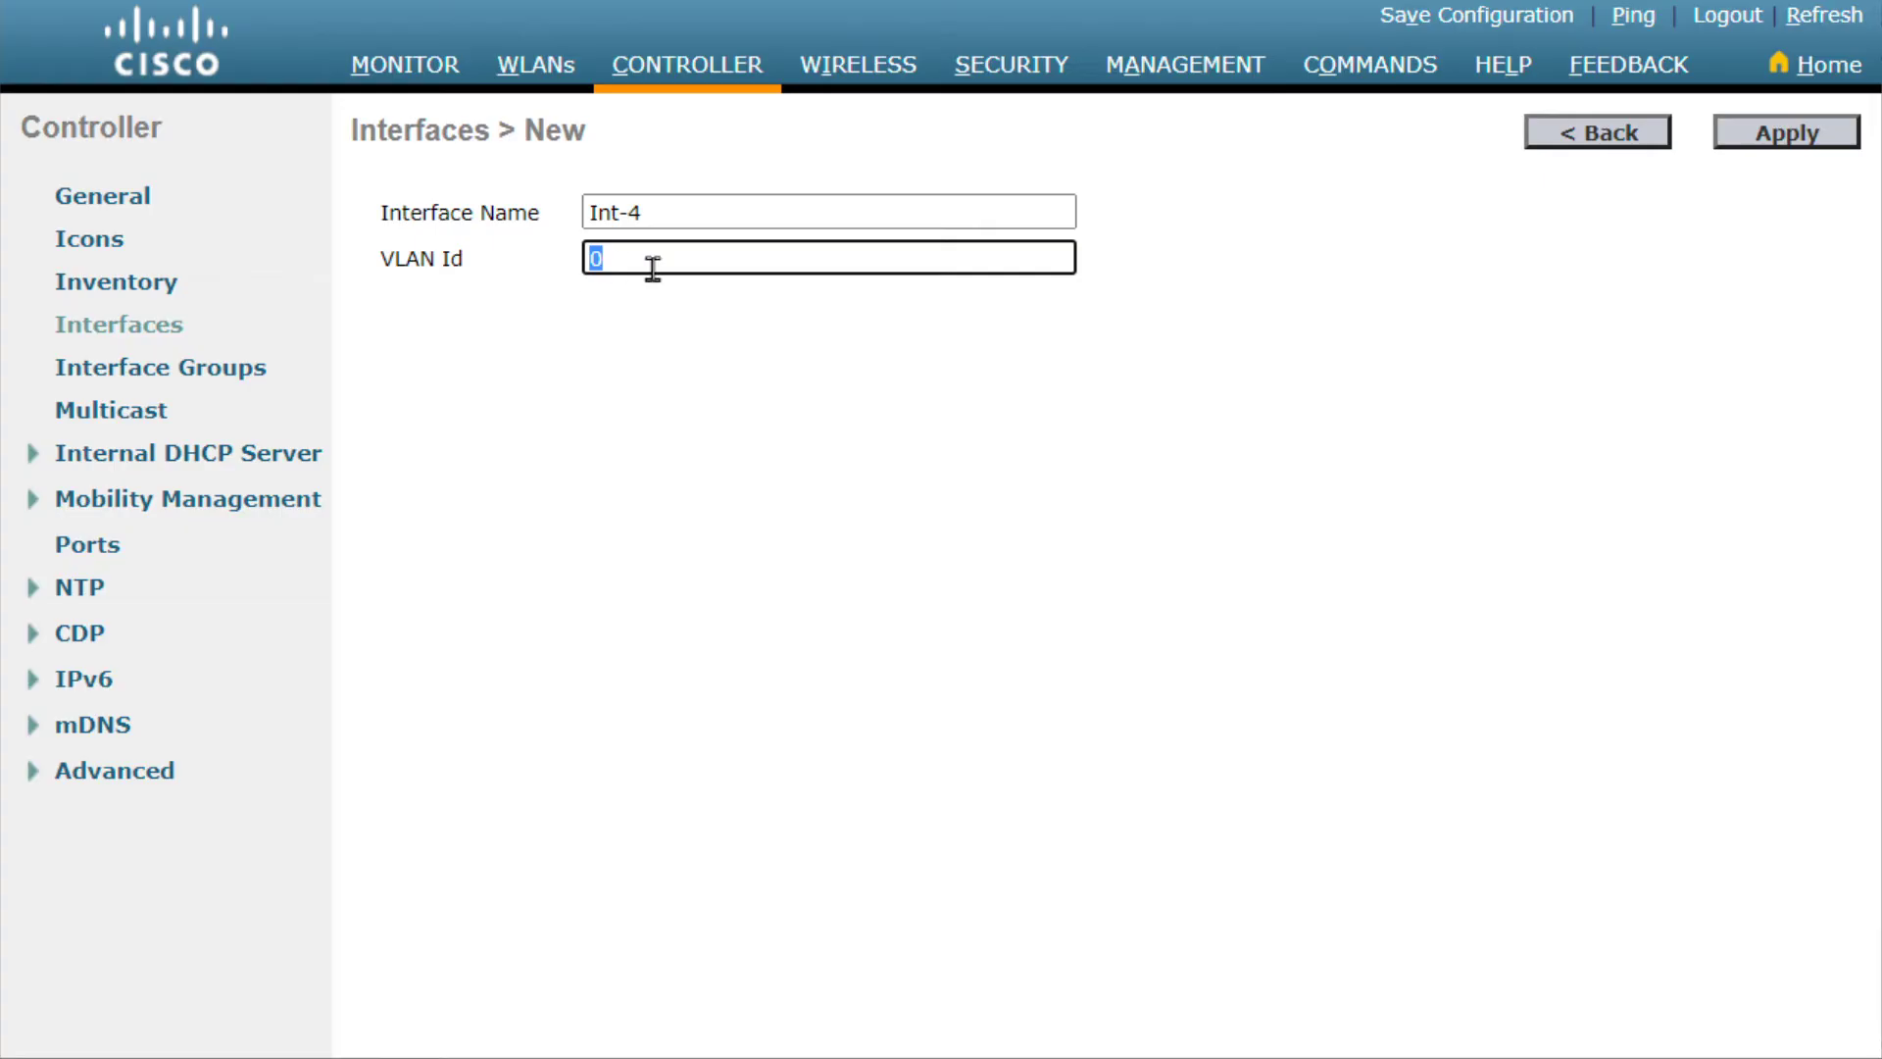
type("60")
left_click(1778, 136)
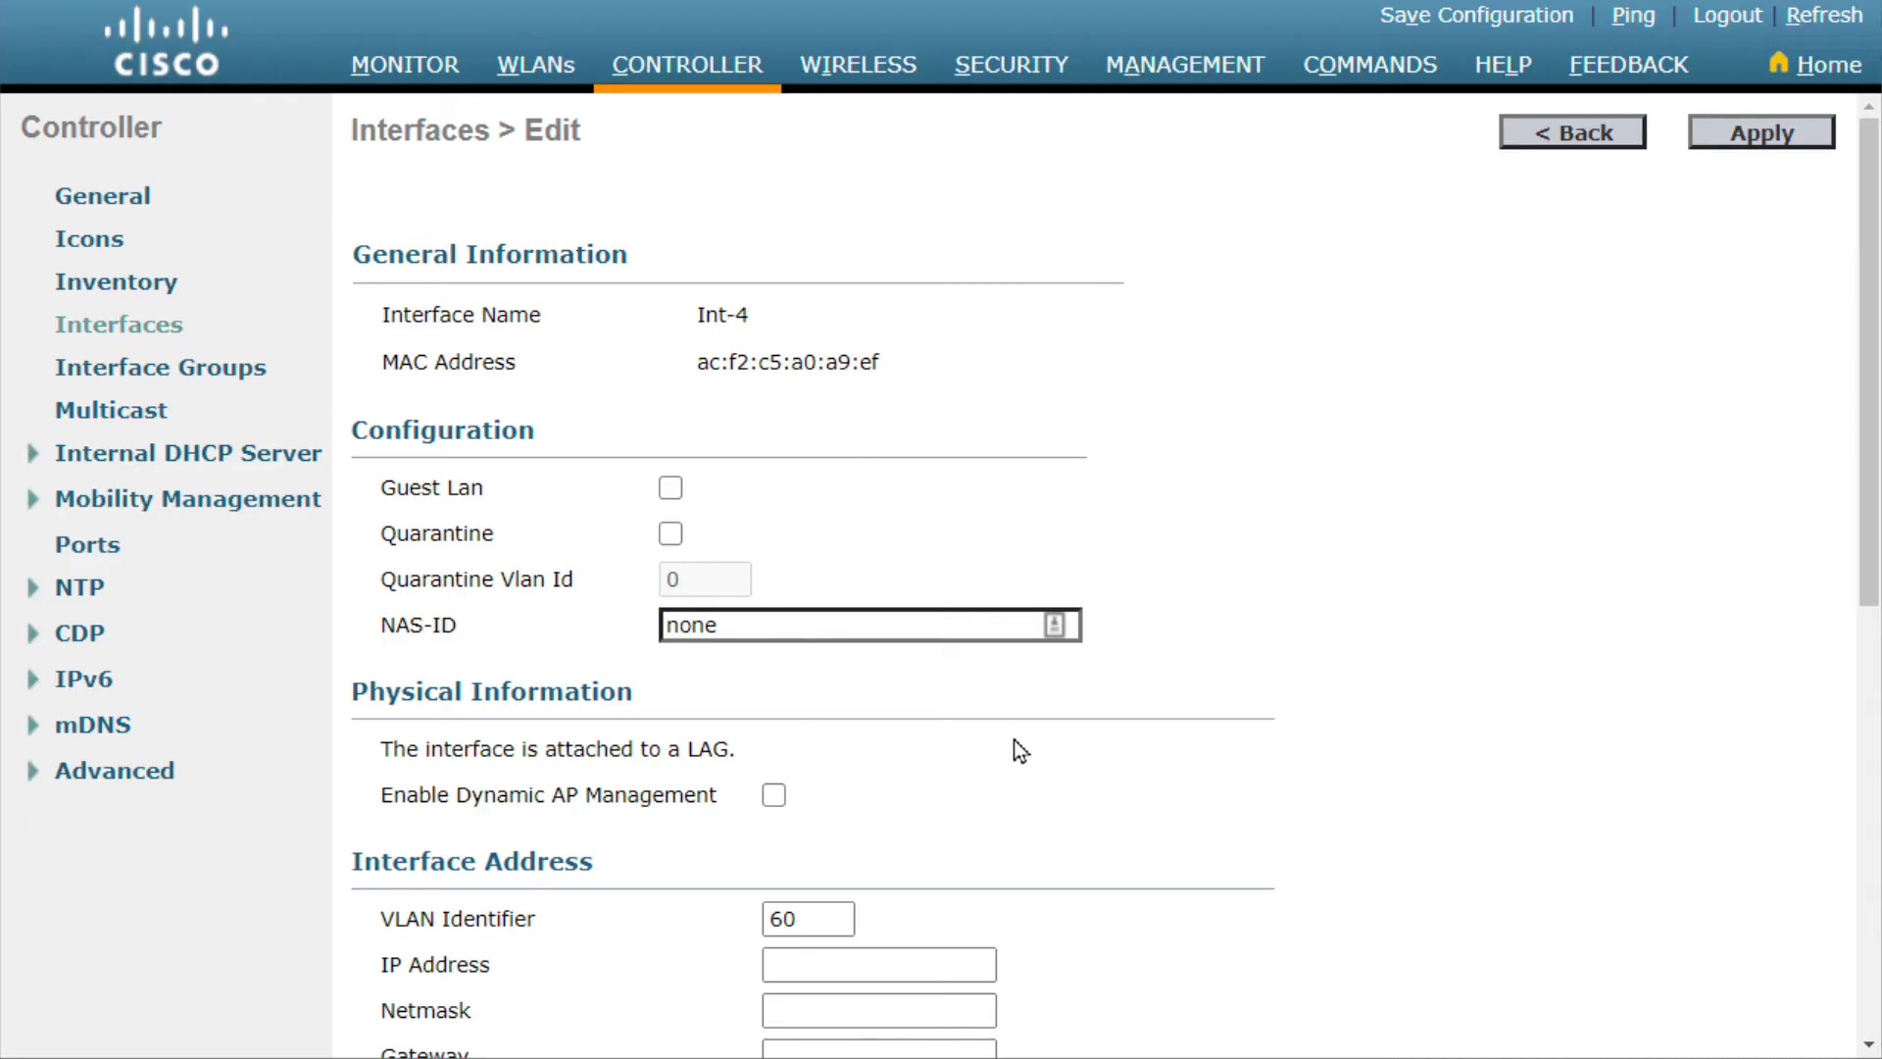
Give Int-4 IP 10.60.0.254, netmask 255.255.255.0 and gateway 10.60.0.1
scroll(1015, 727, "down", 3)
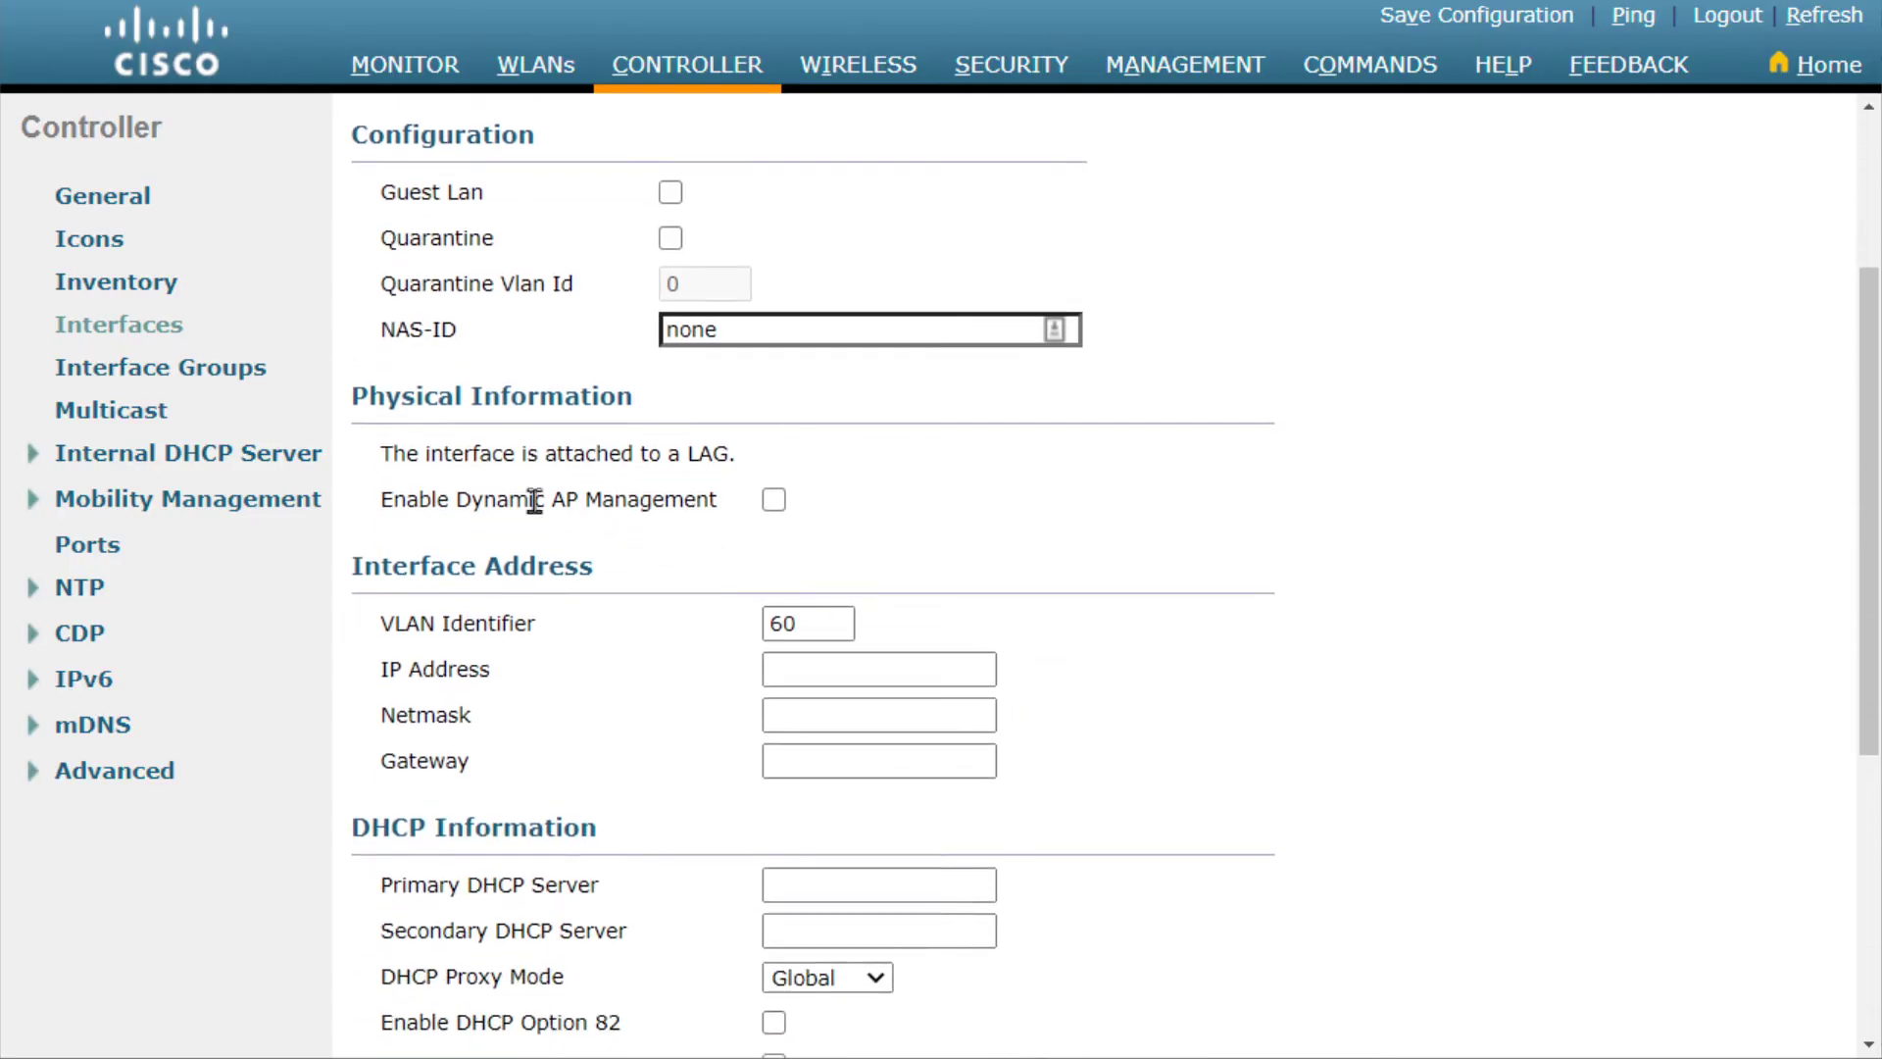
double_click(710, 453)
scroll(873, 469, "down", 2)
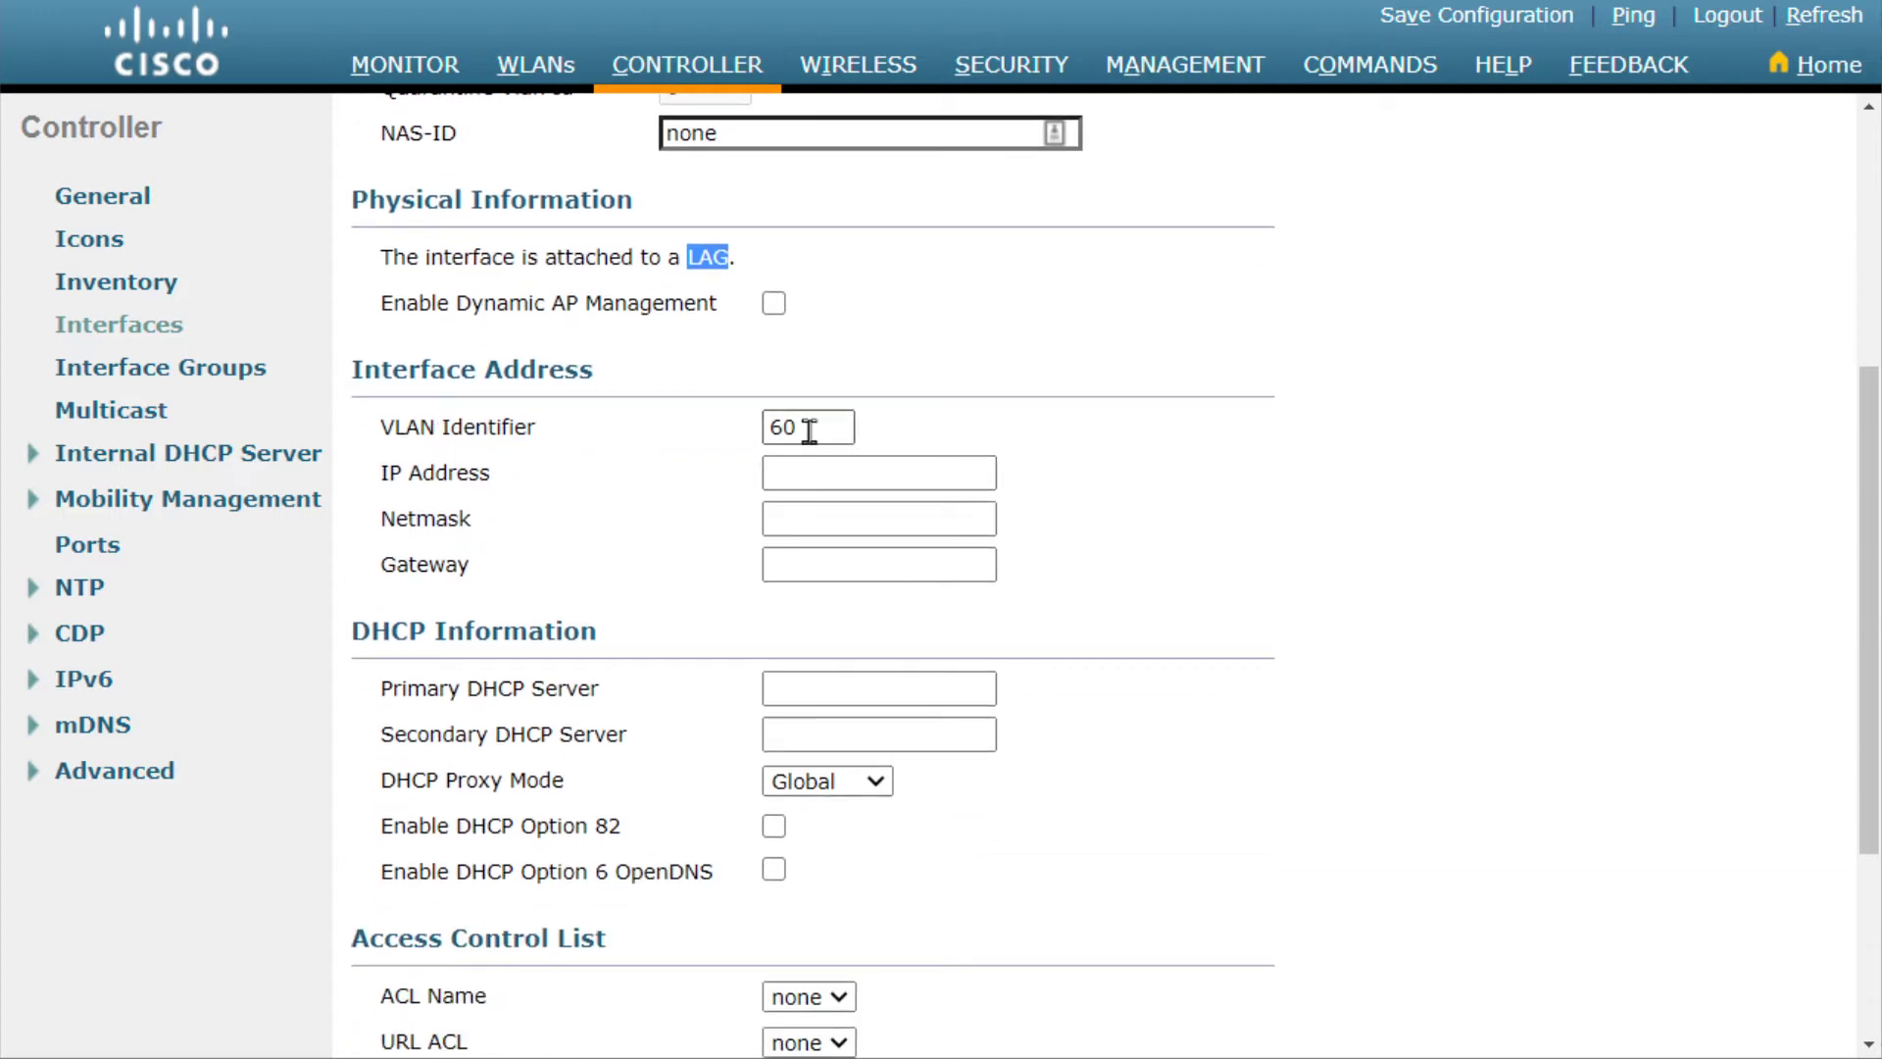
left_click(818, 486)
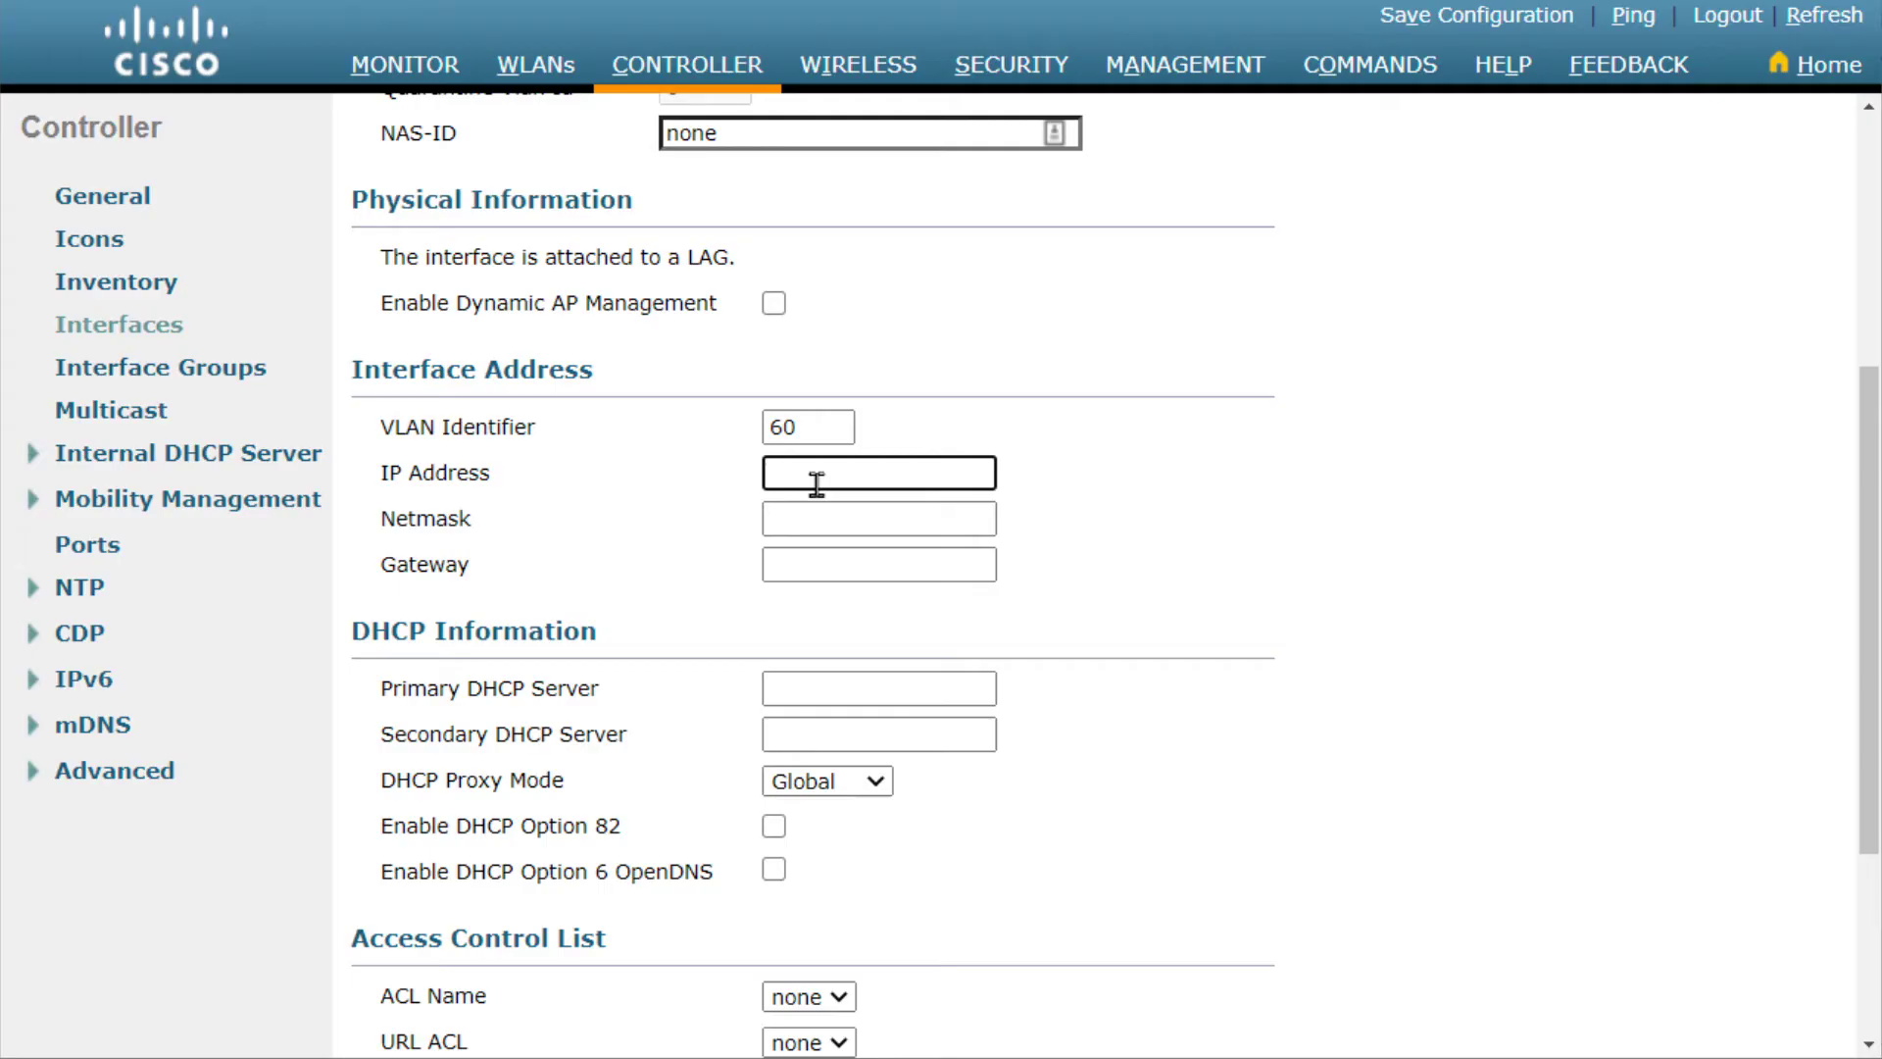
type("10.60.0.254")
key("Tab")
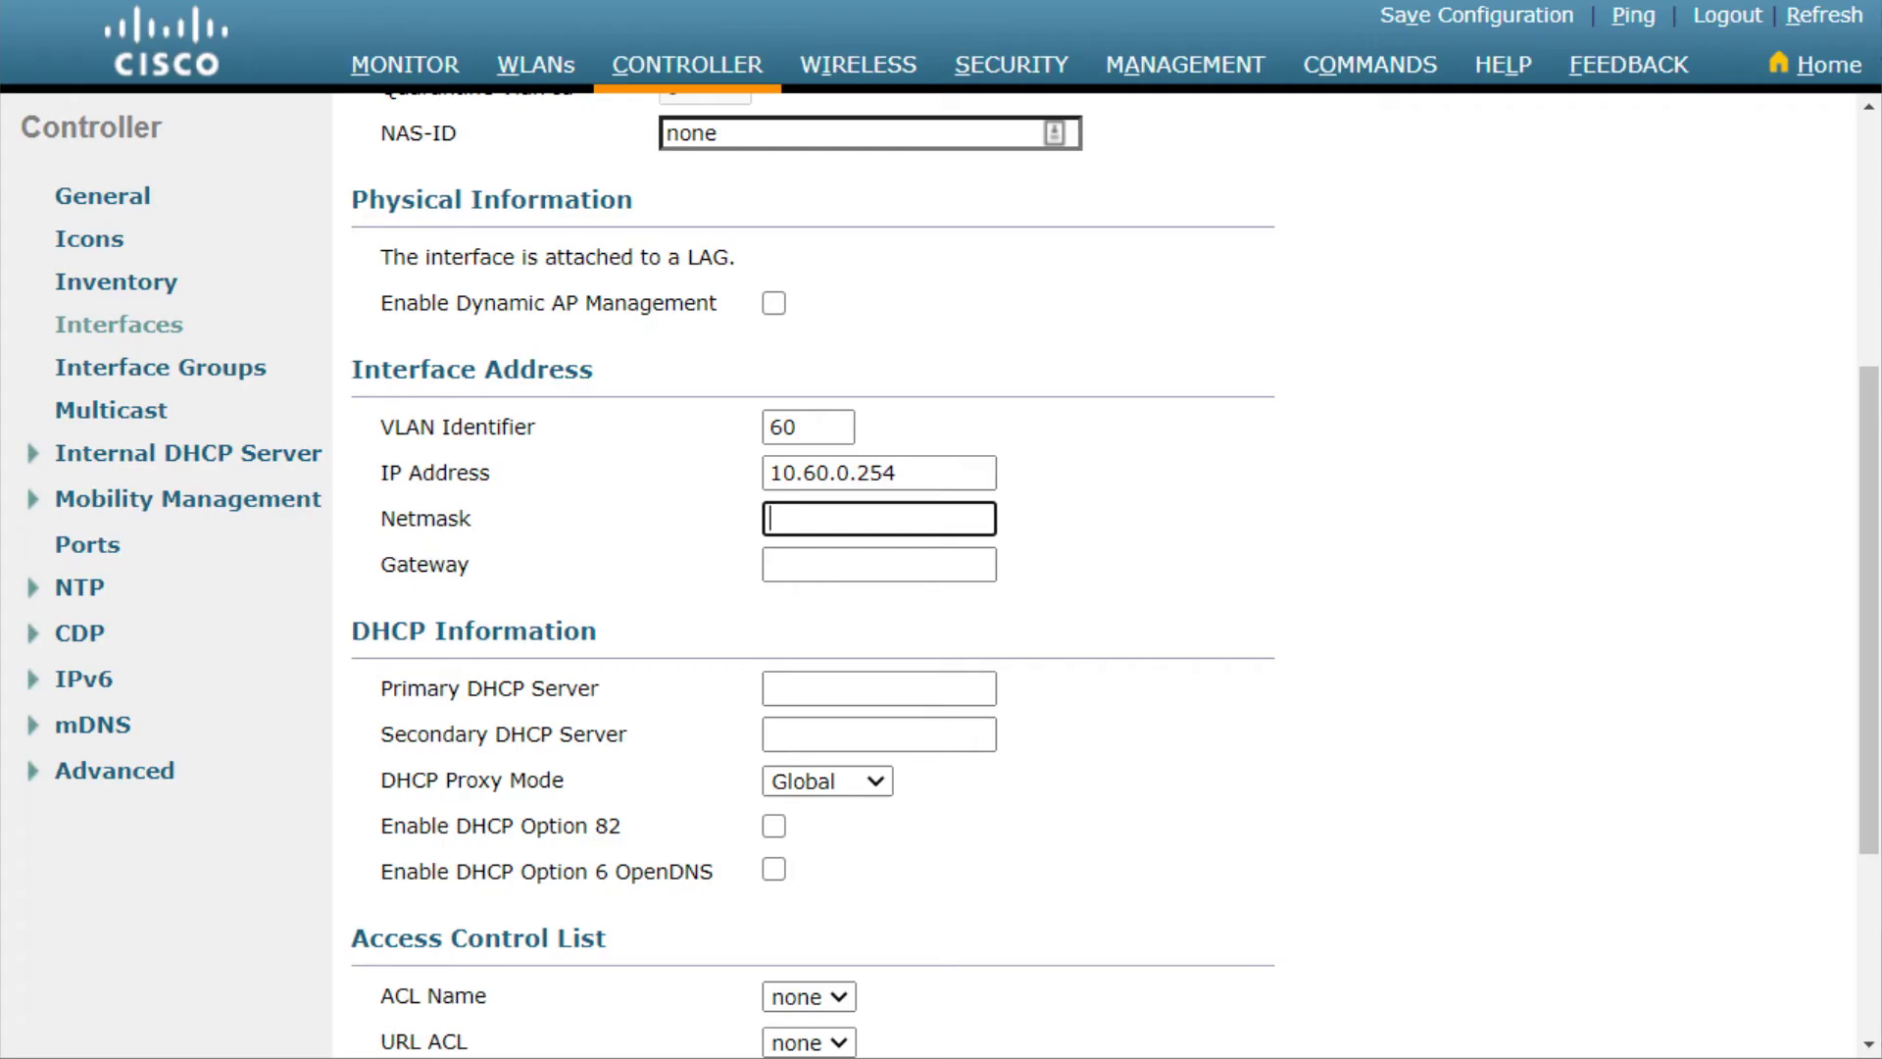
type("255.255.255.")
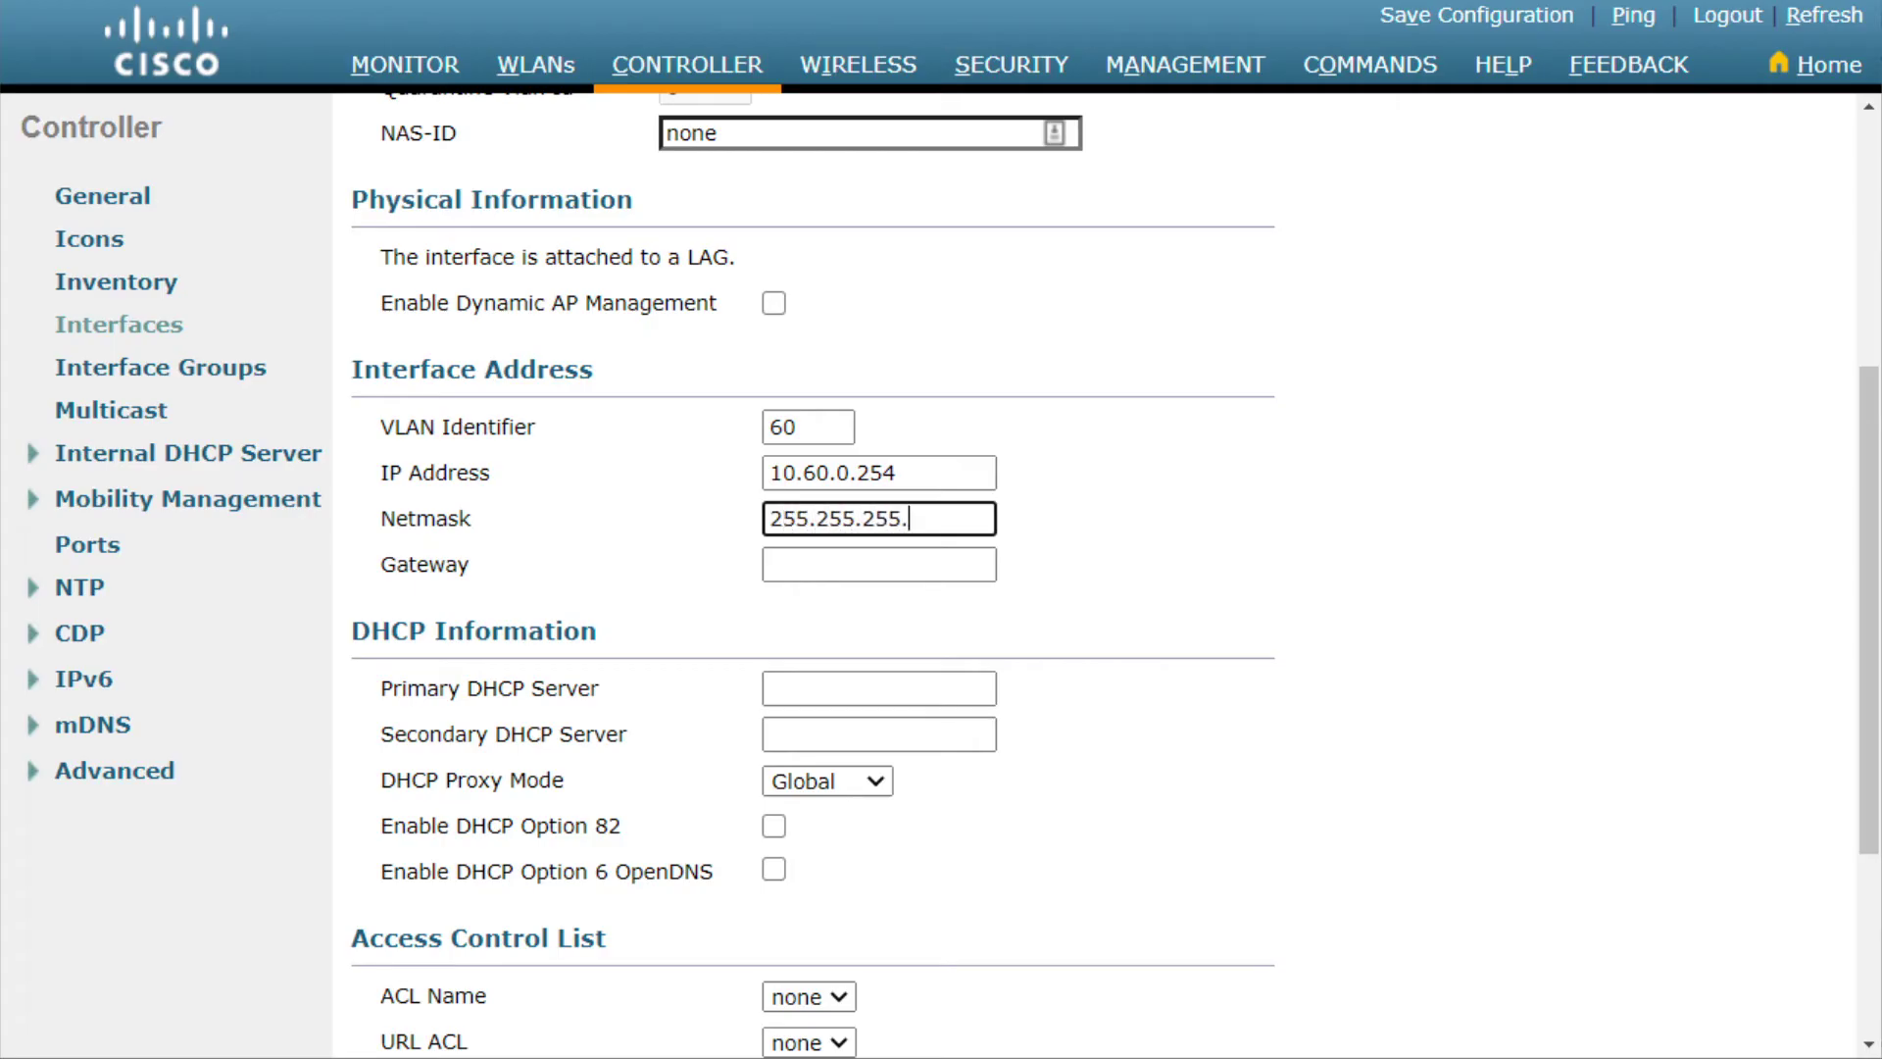
type("0")
key("Tab")
type("10.60.0.1")
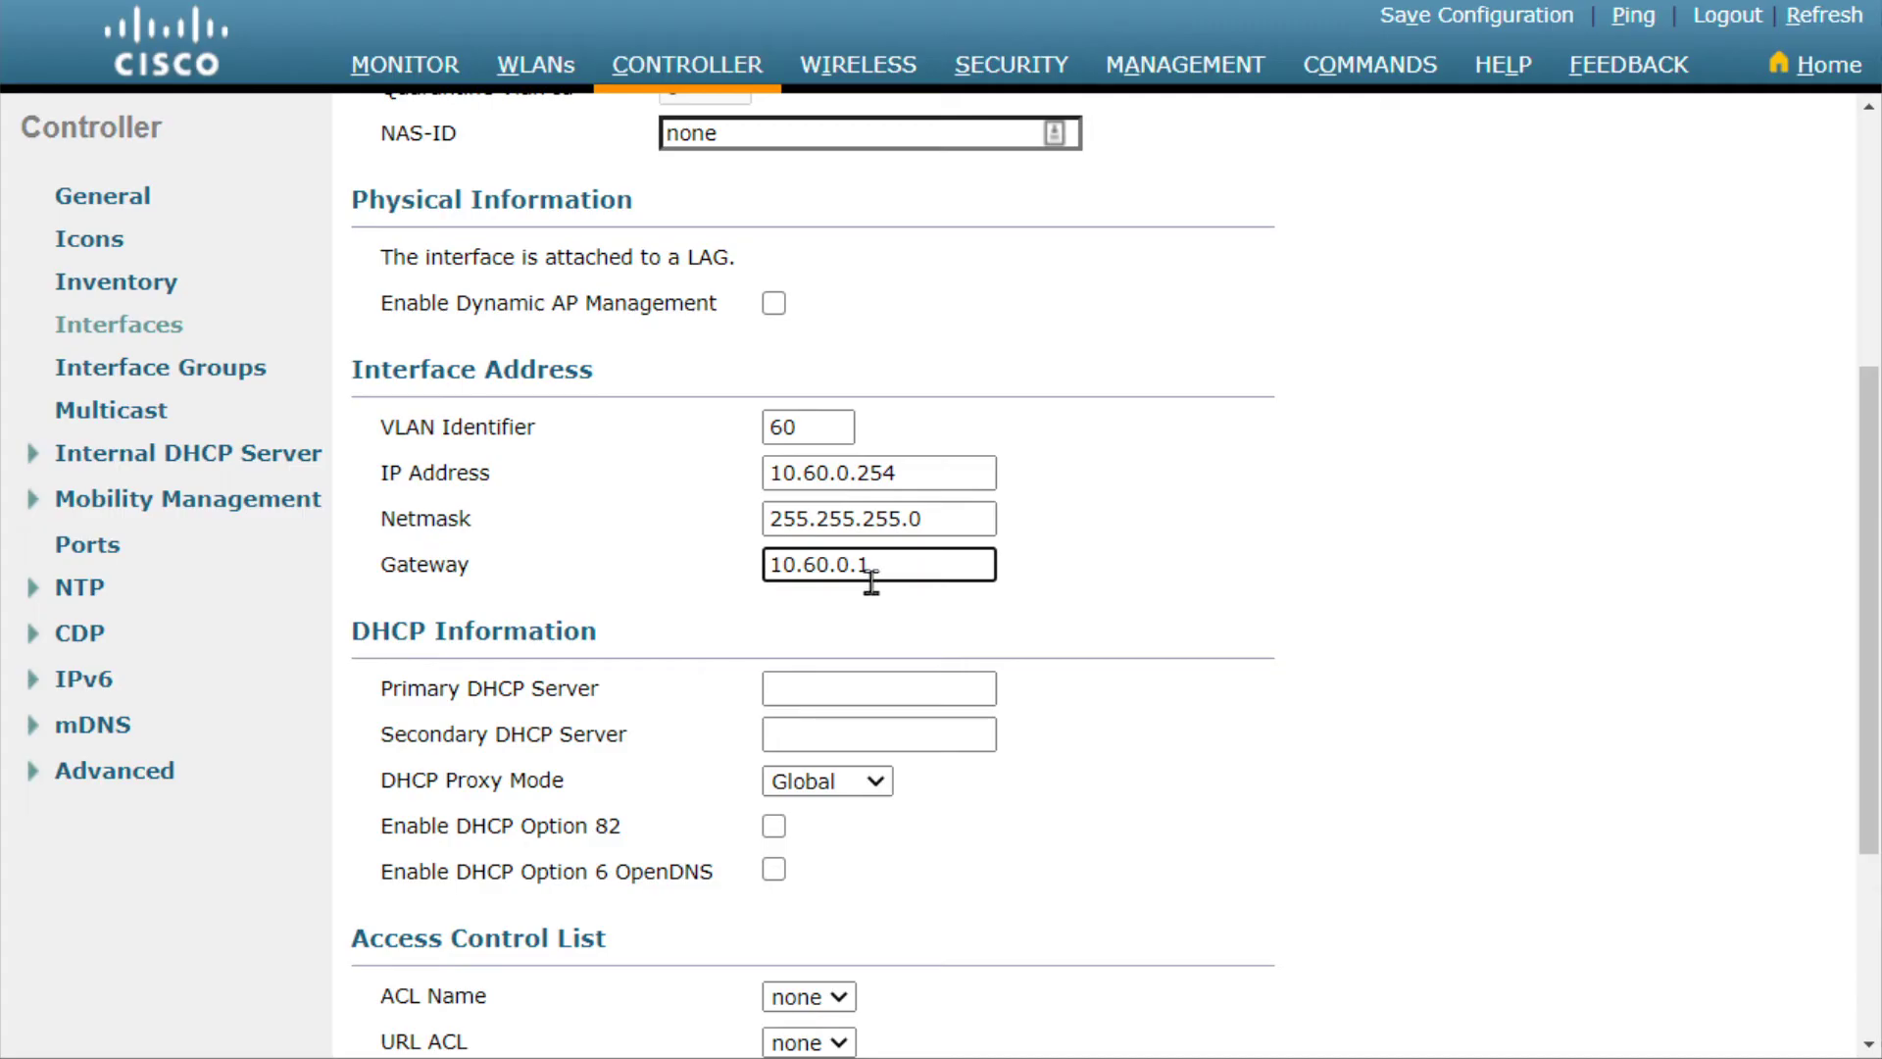
Set Int-4's primary DHCP server to 10.60.0.1 and apply, accepting the WLAN warning
left_click(851, 676)
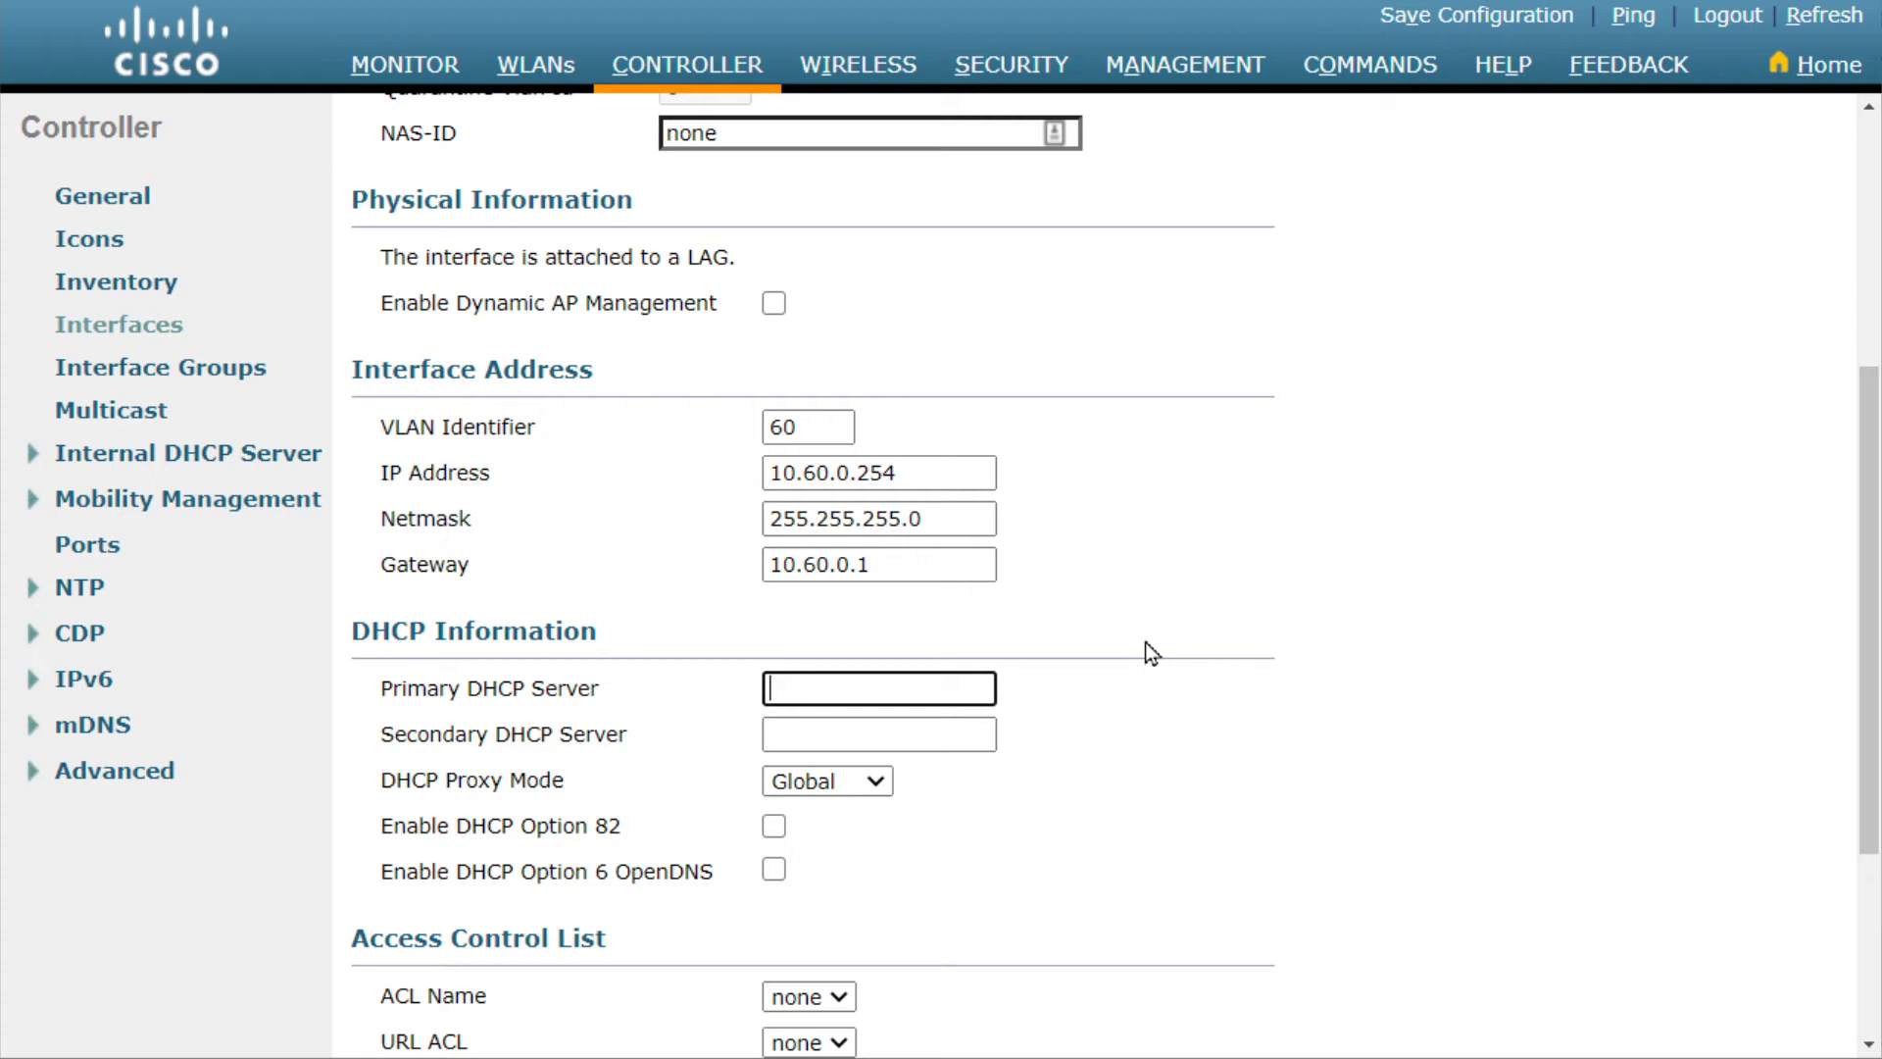
type("10.60.0.1")
scroll(1137, 647, "down", 1)
scroll(1134, 652, "down", 3)
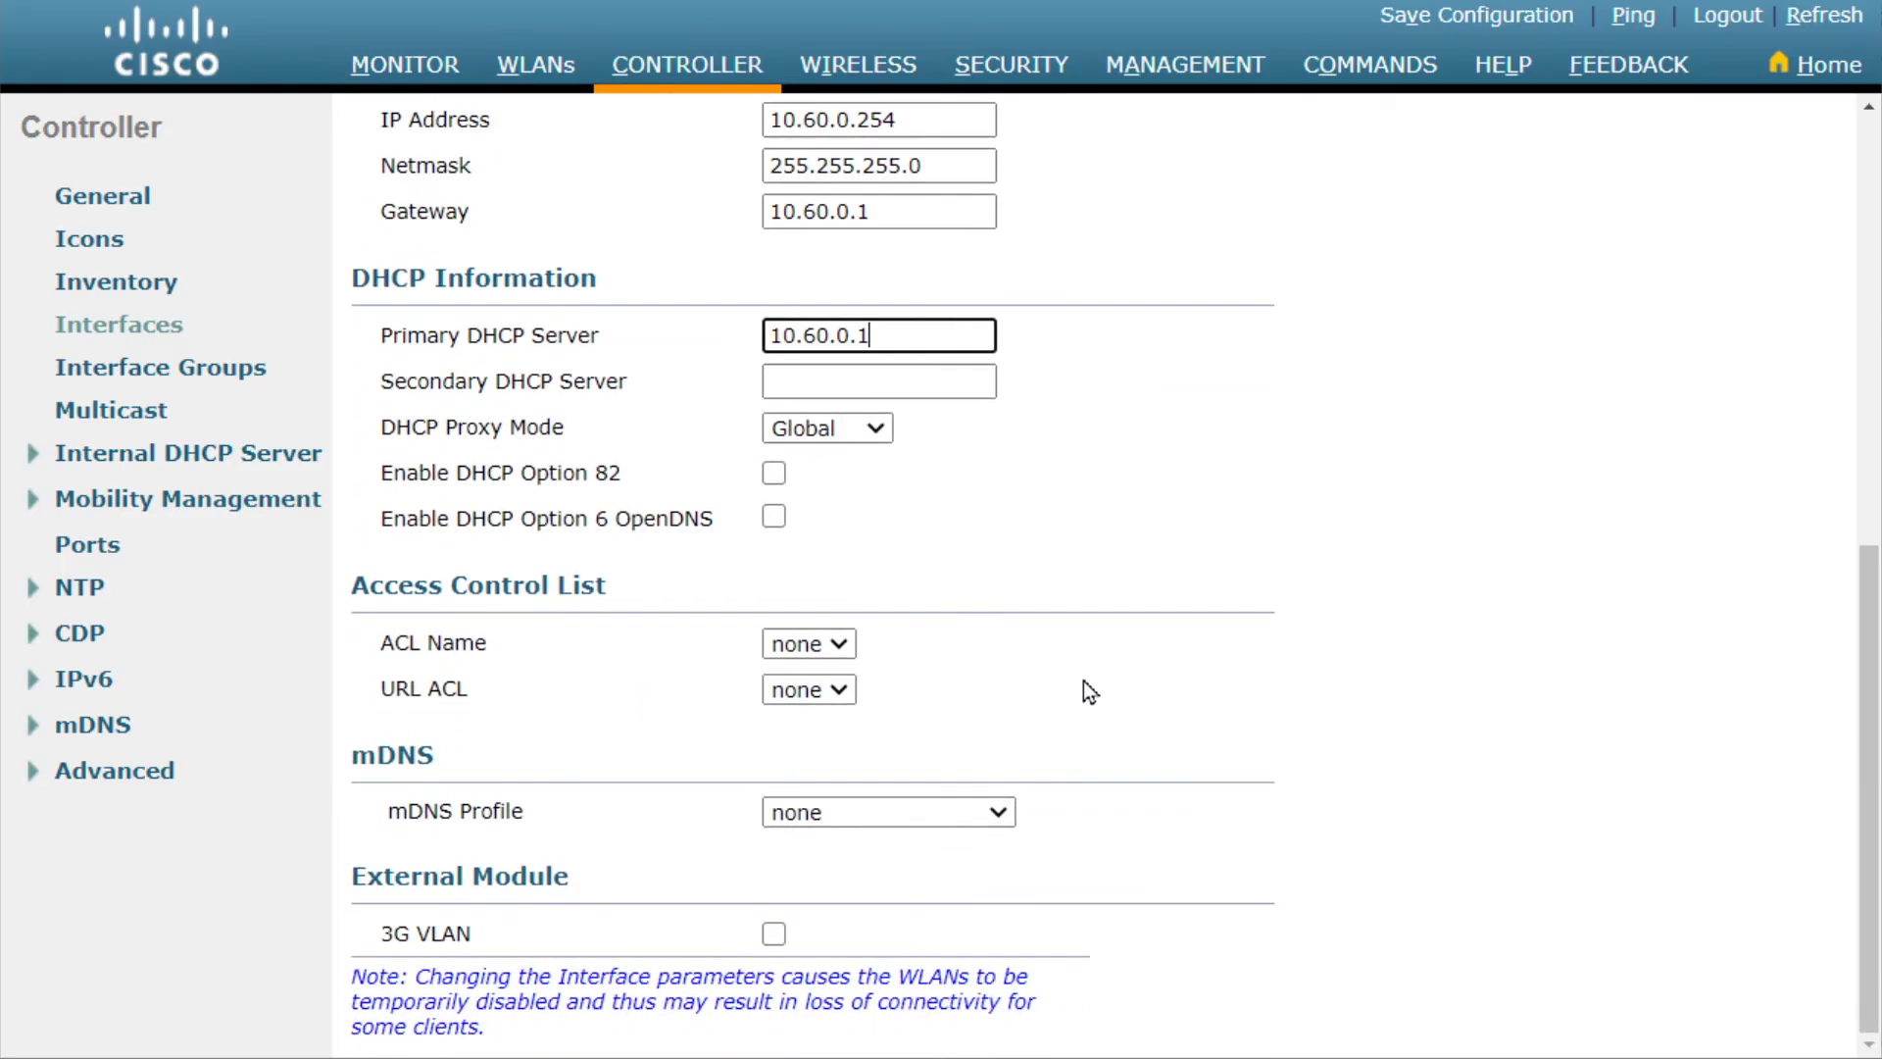
scroll(1084, 680, "up", 9)
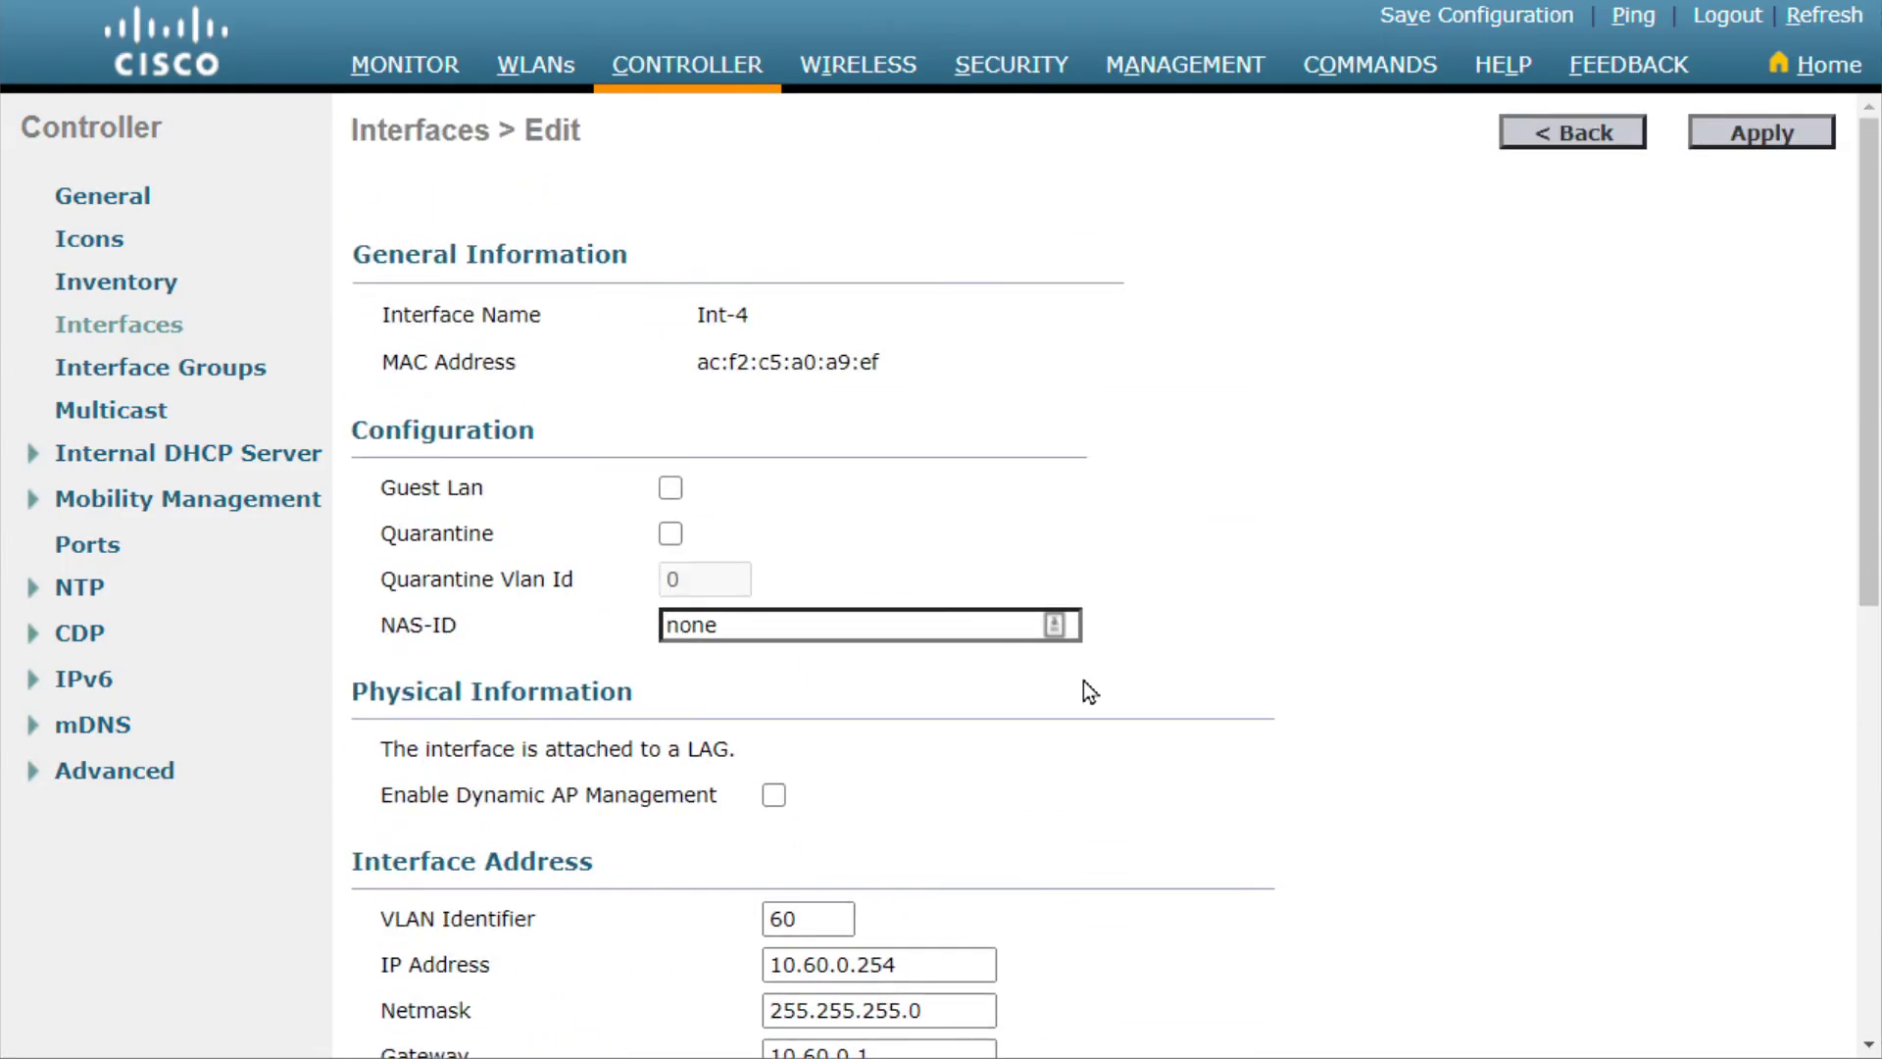
left_click(1753, 137)
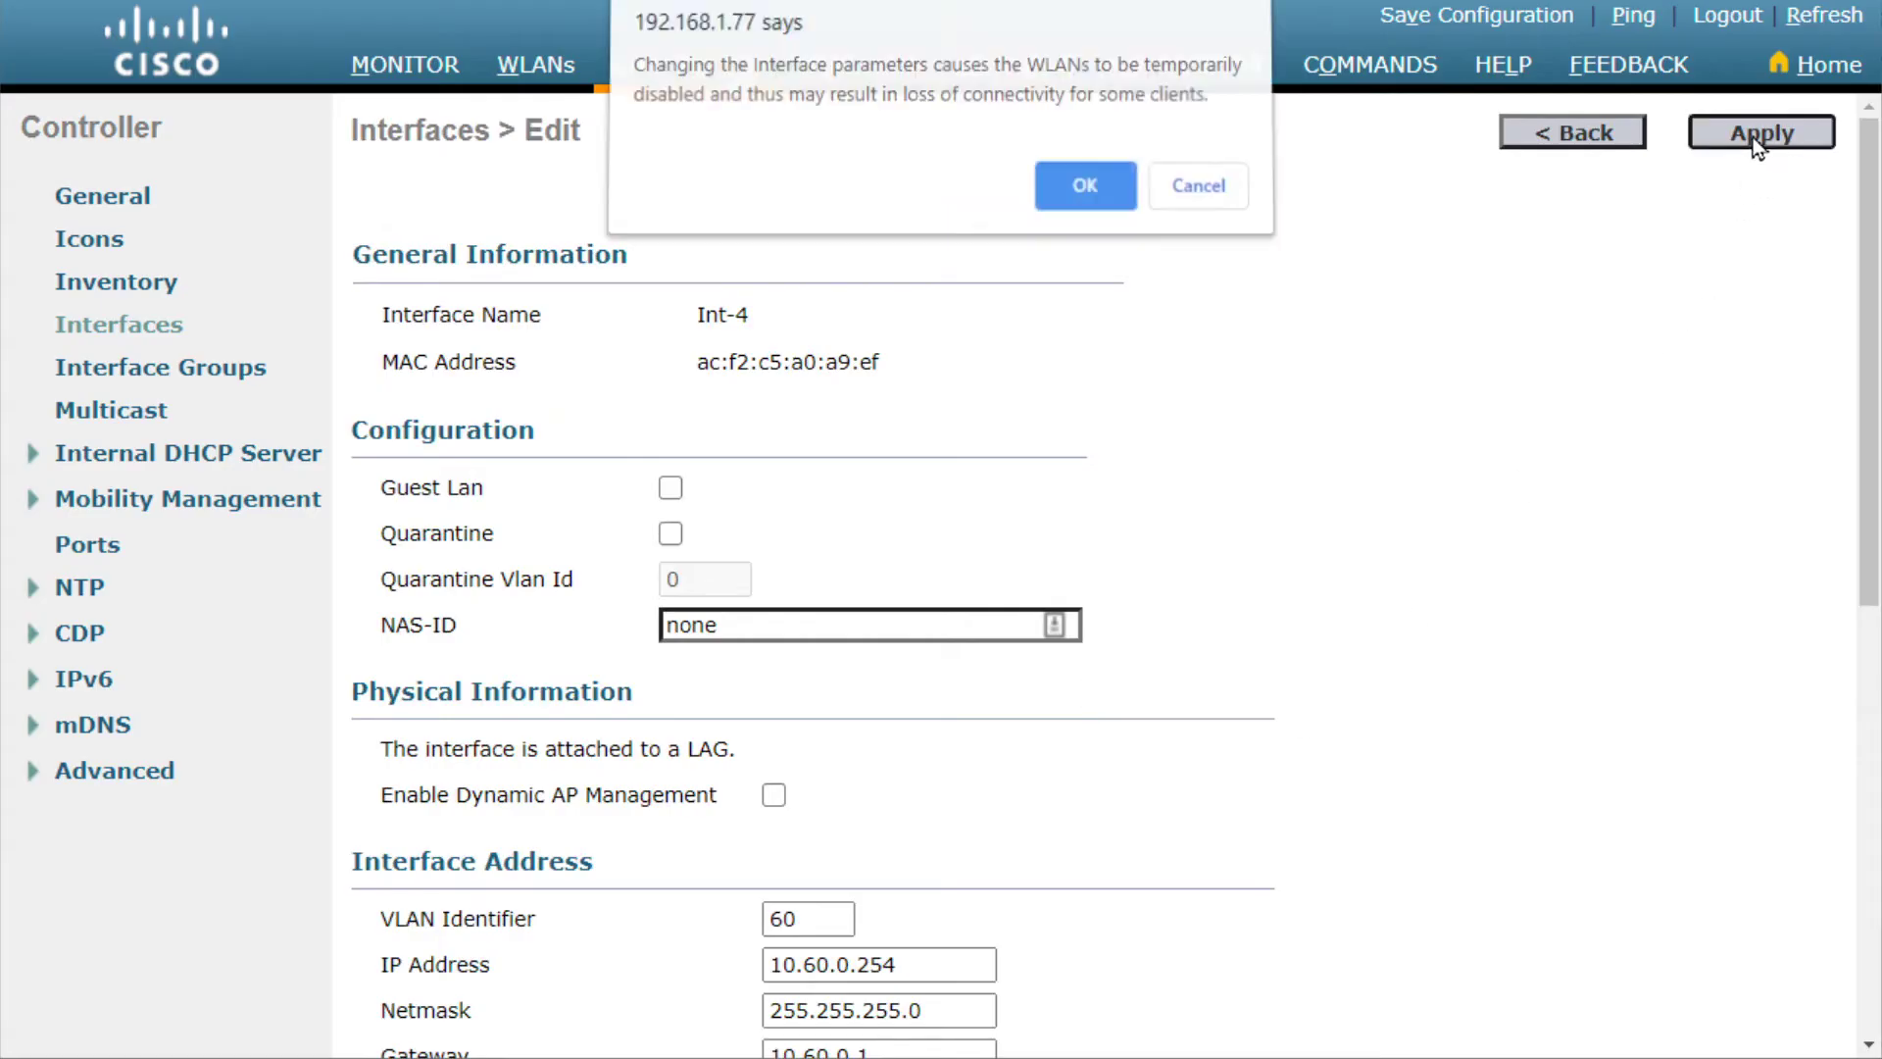
left_click(1091, 193)
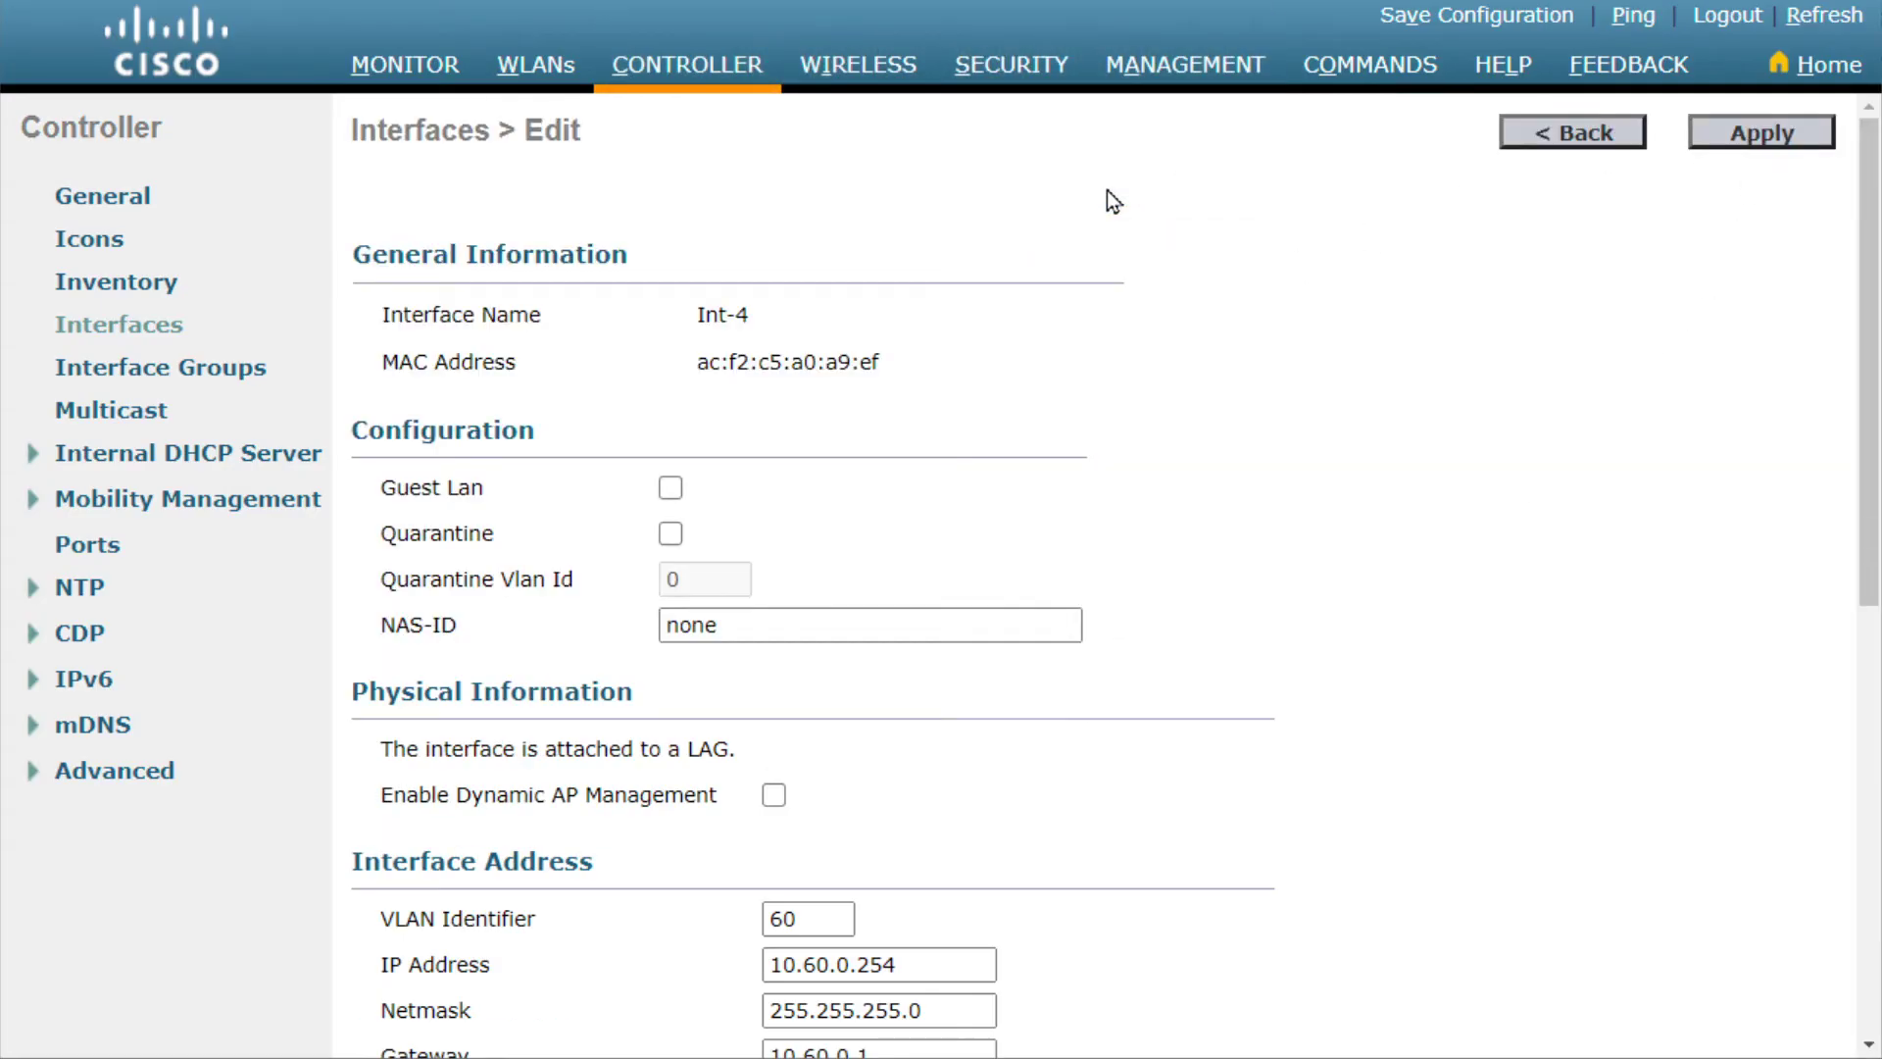
Remove the 10.30.0.254 and 10.60.0.254 interfaces from the Interfaces list, confirming each deletion
left_click(98, 325)
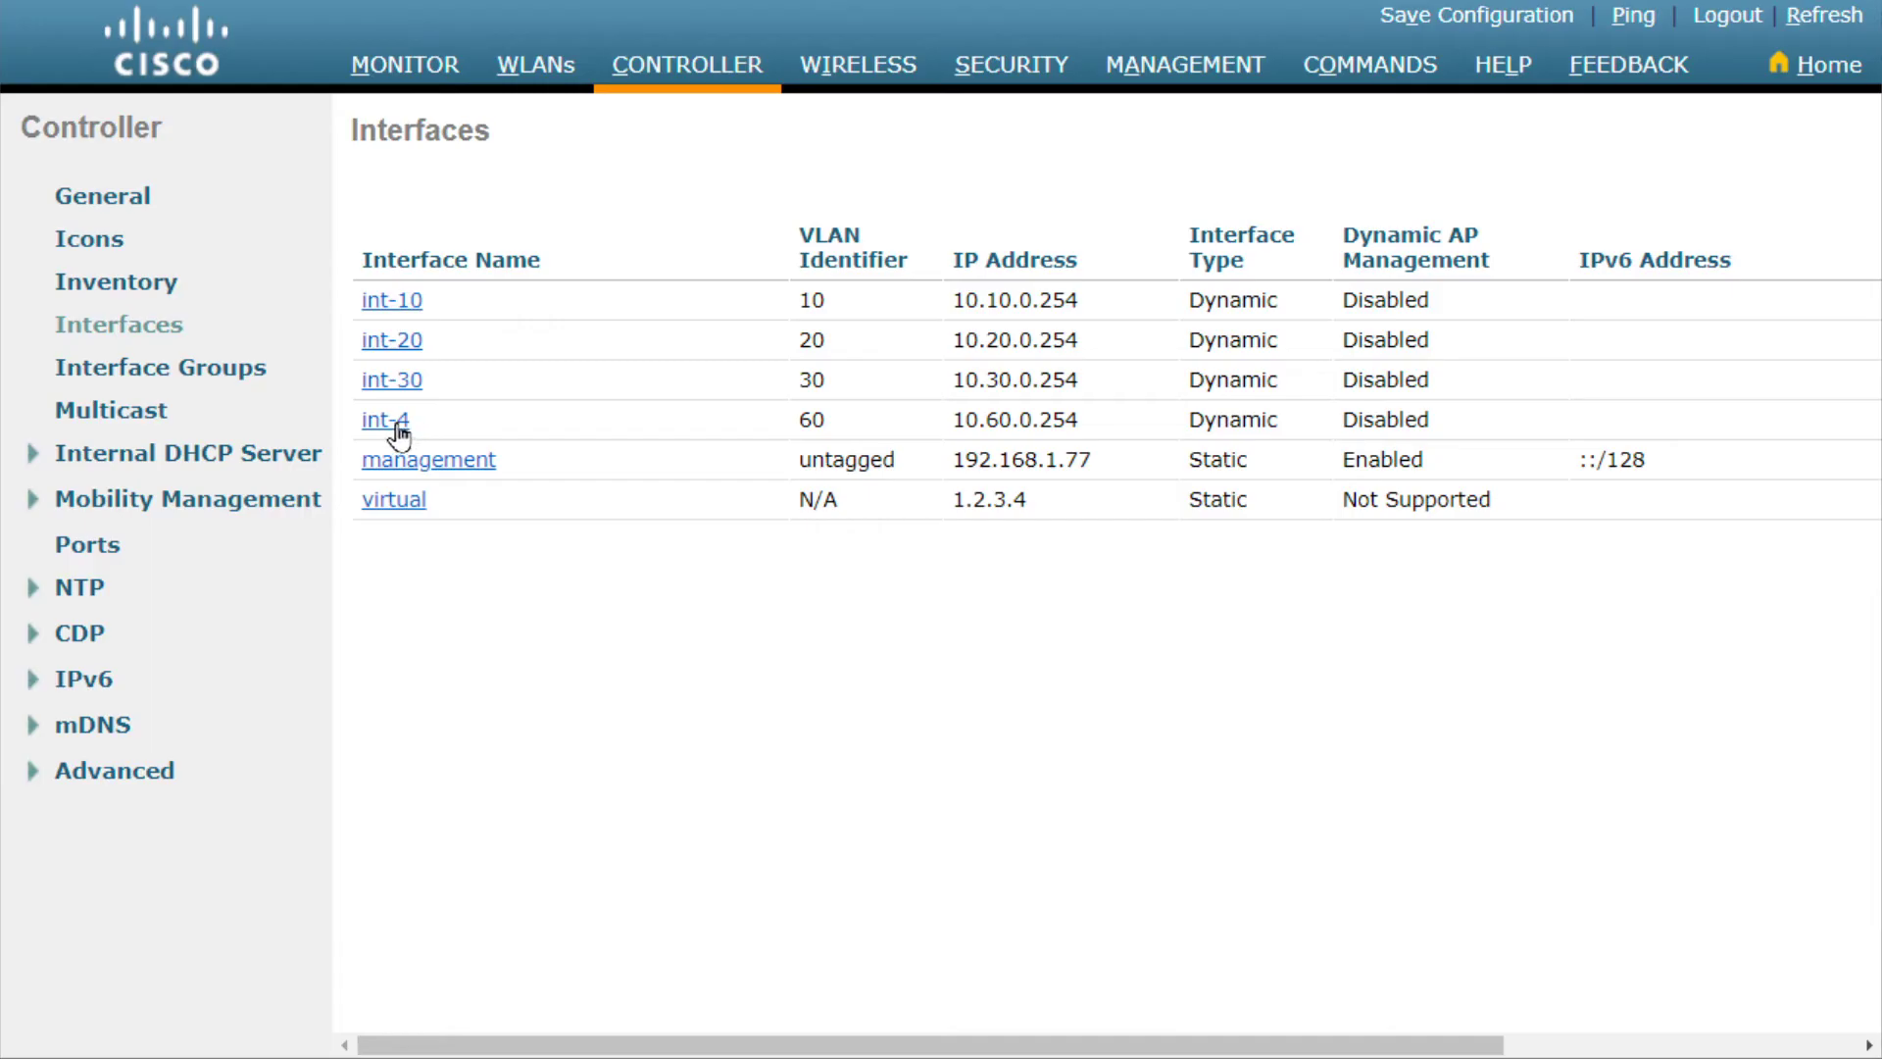
left_click_drag(618, 1030, 1262, 1028)
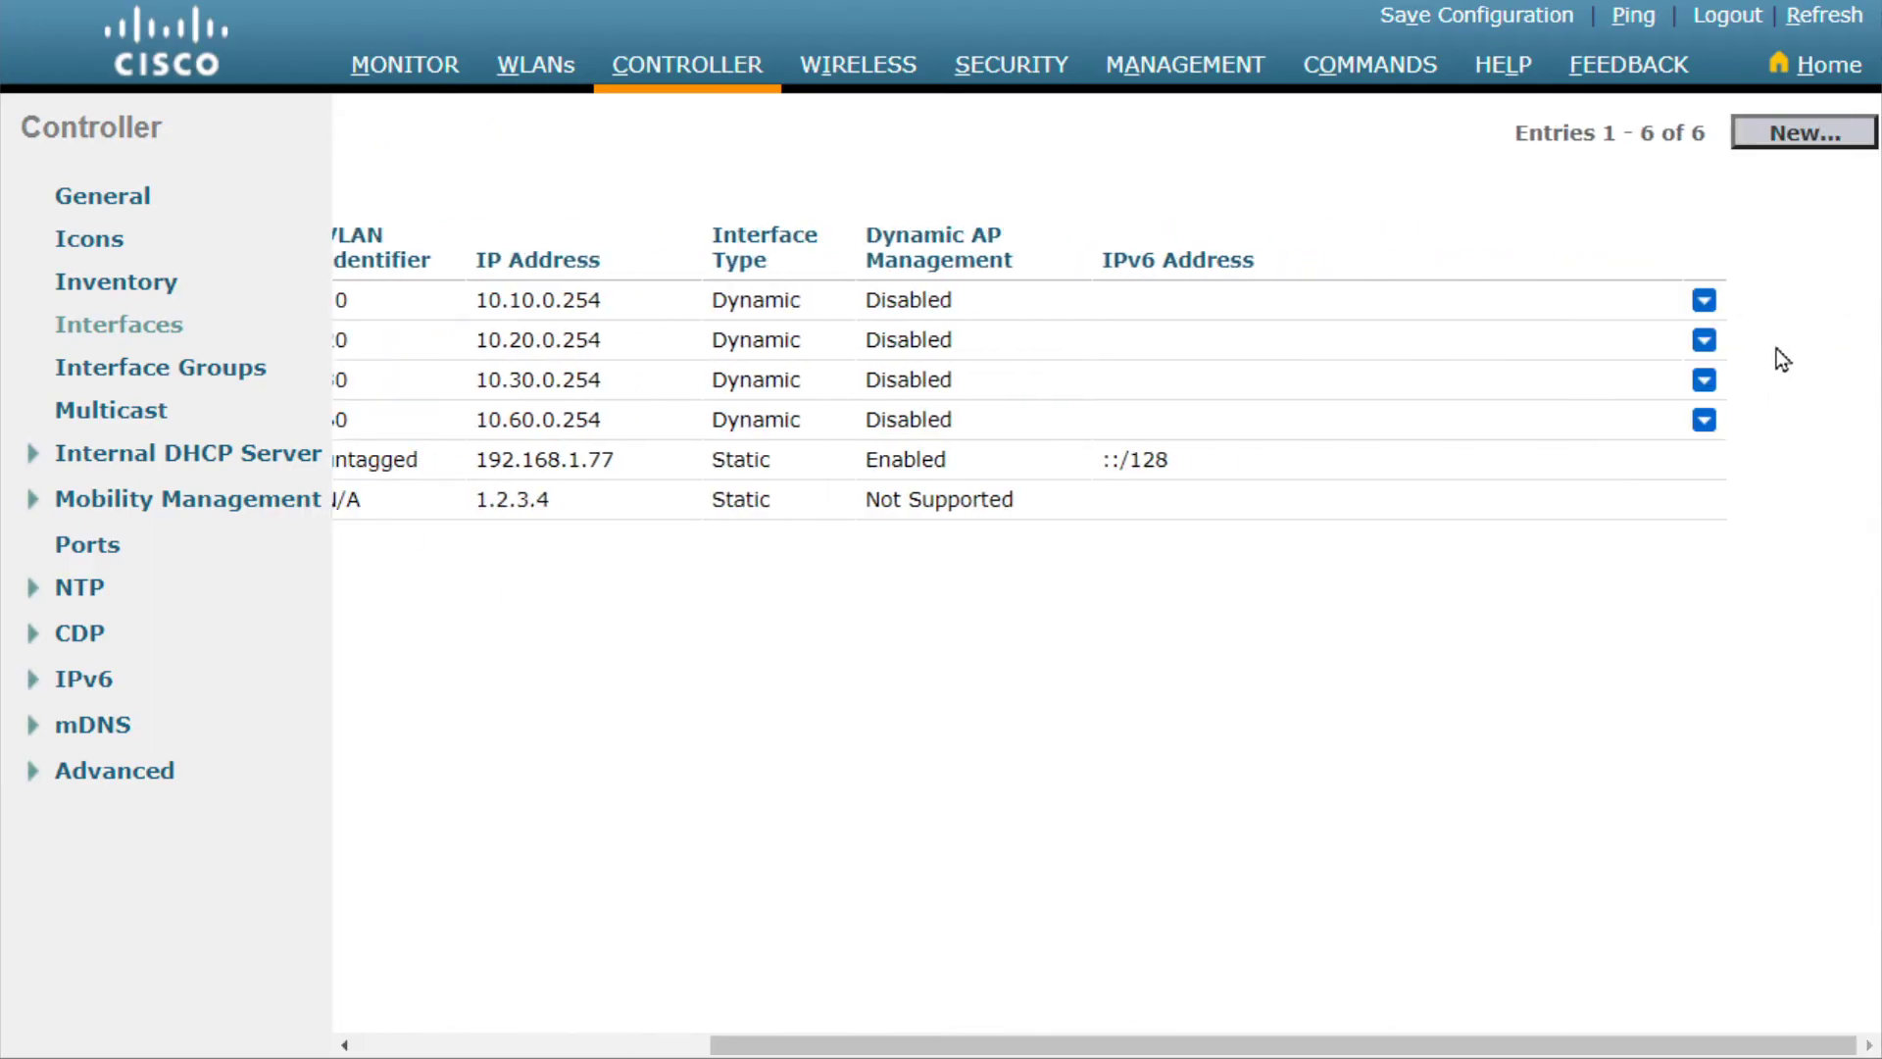
left_click(1708, 394)
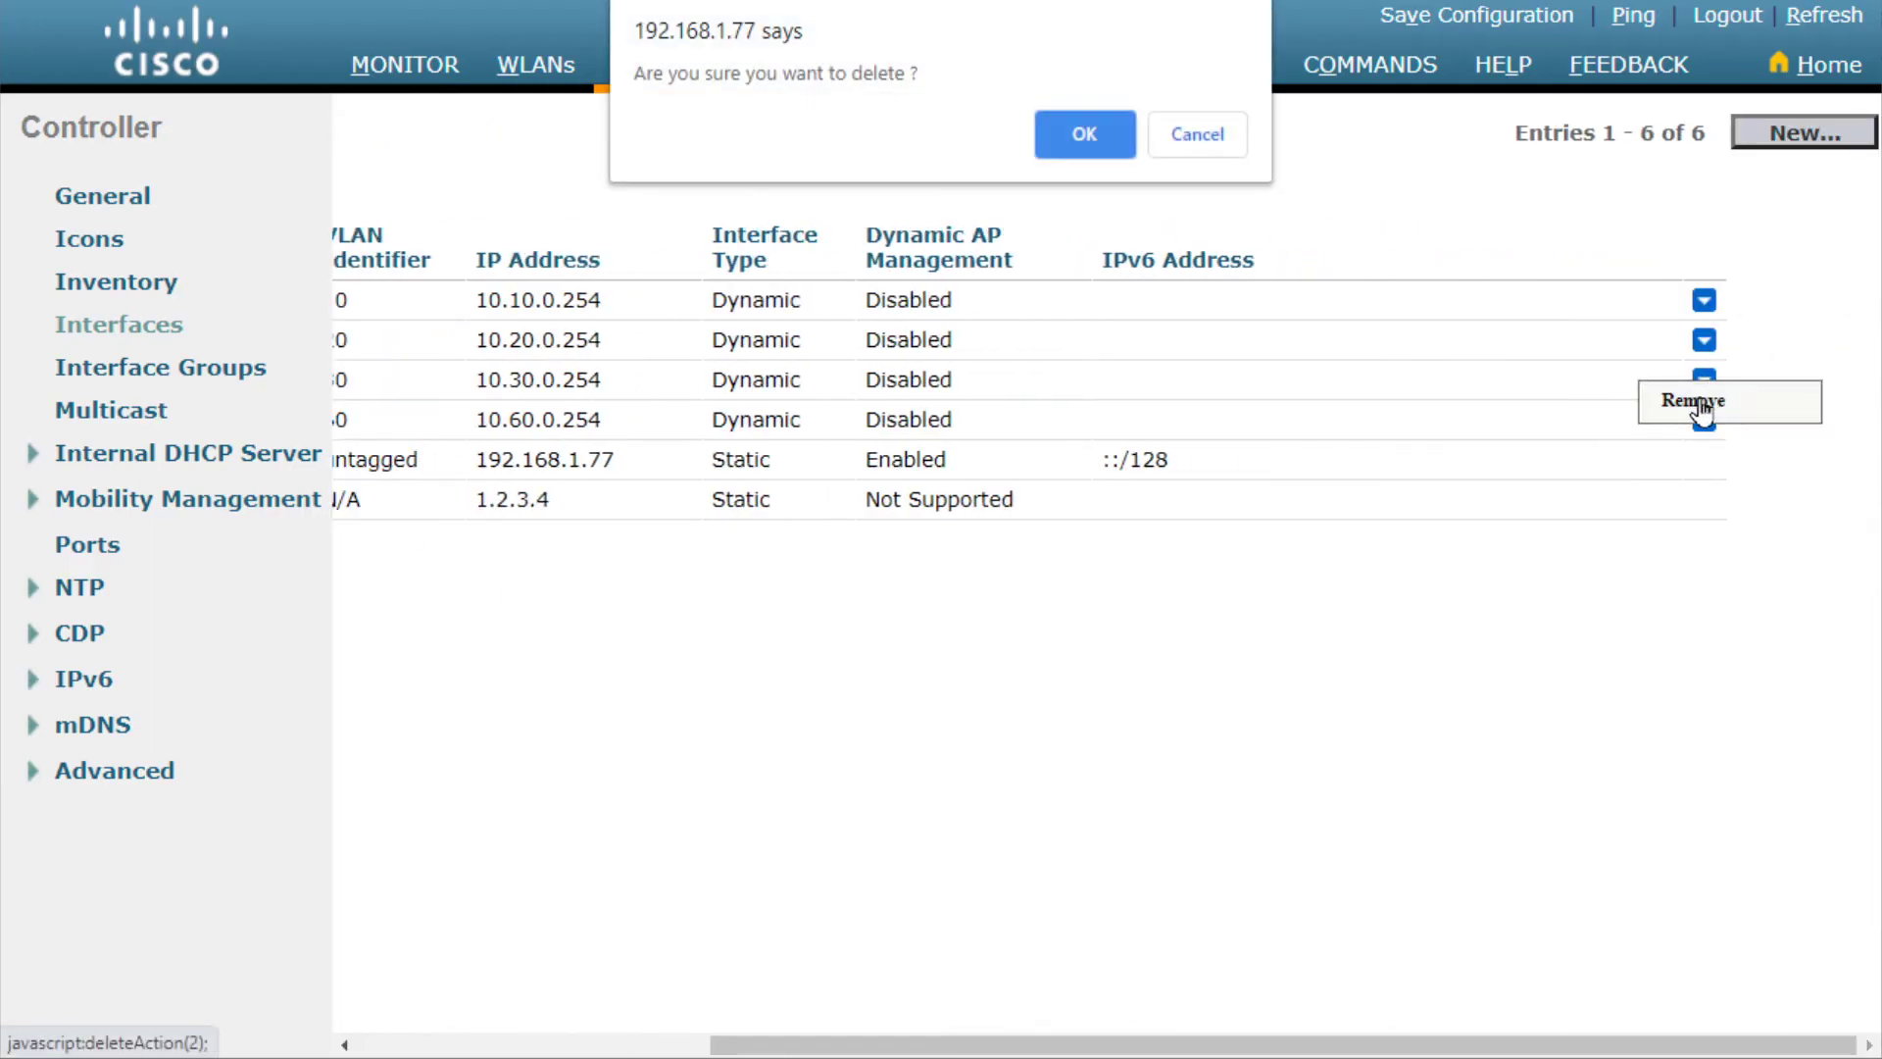
left_click(1082, 131)
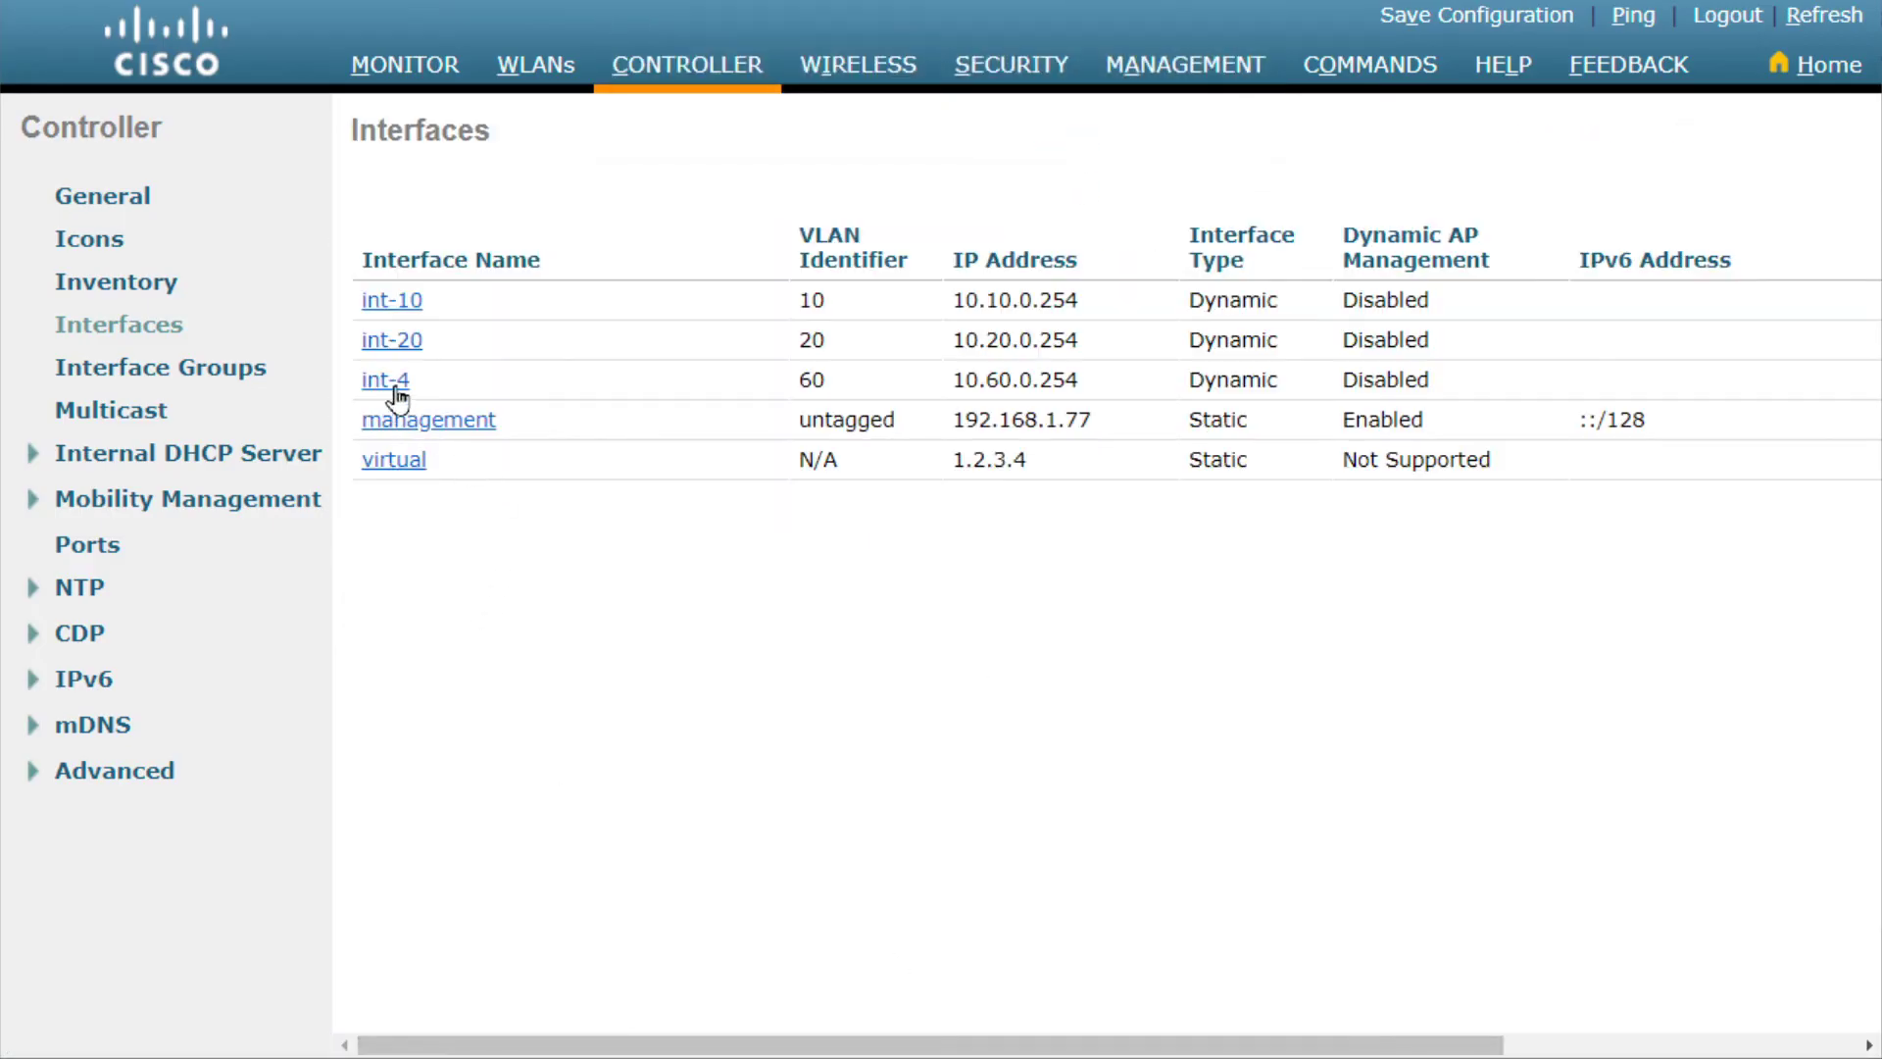
left_click(1710, 402)
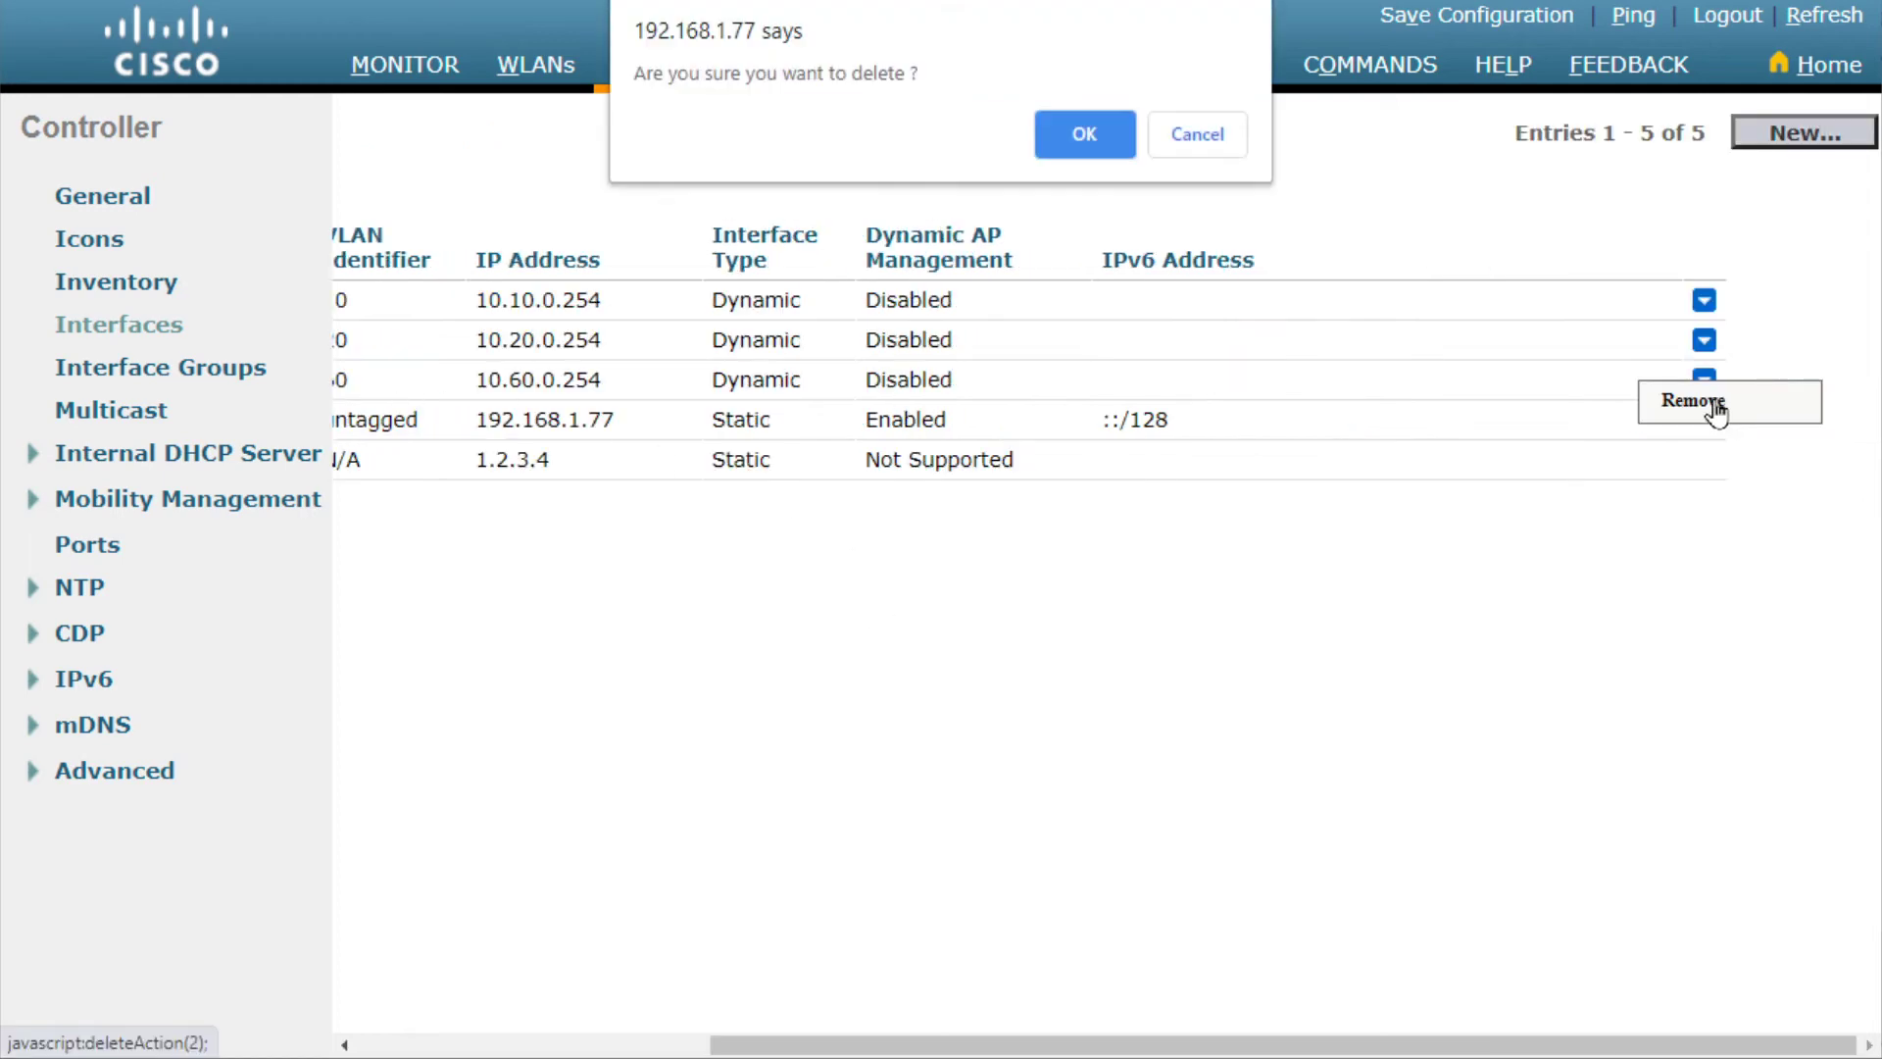
left_click(1085, 140)
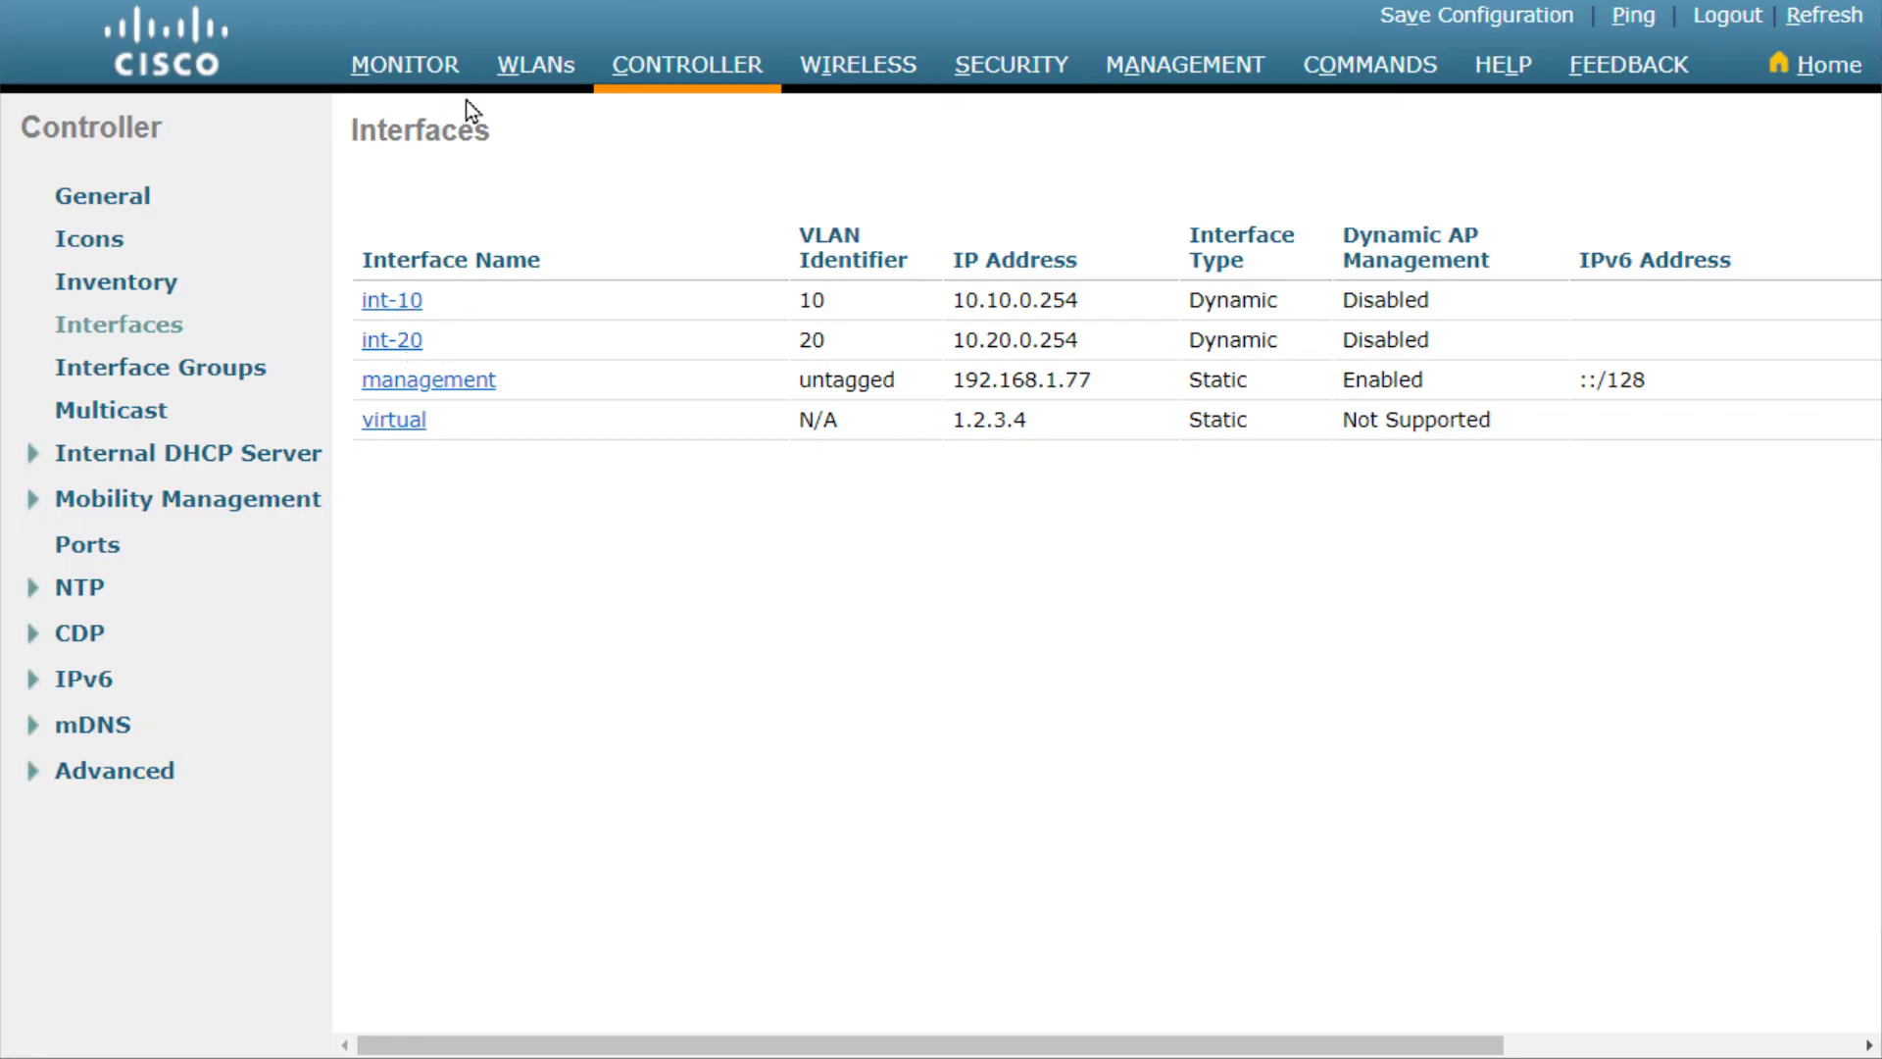
Open WLAN WiFi-1, review its interface choices, and keep it on the management interface
left_click(536, 64)
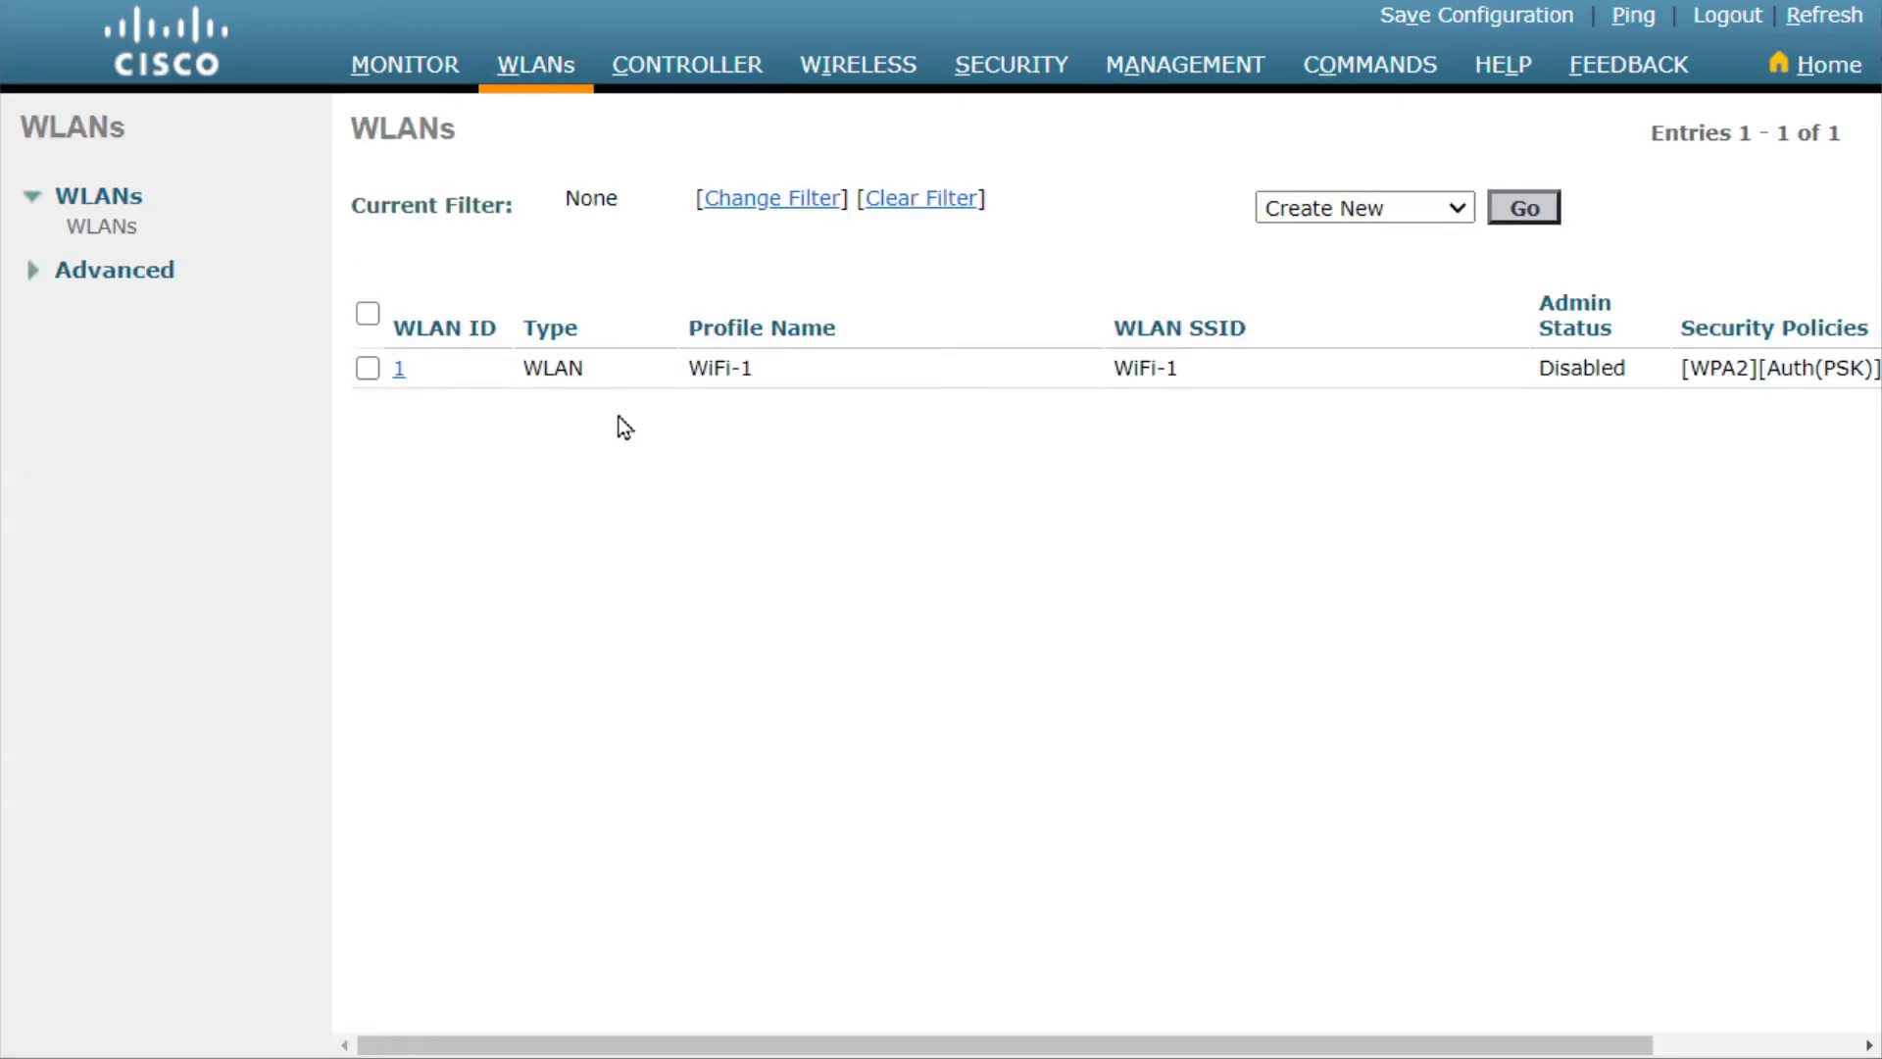
left_click(399, 368)
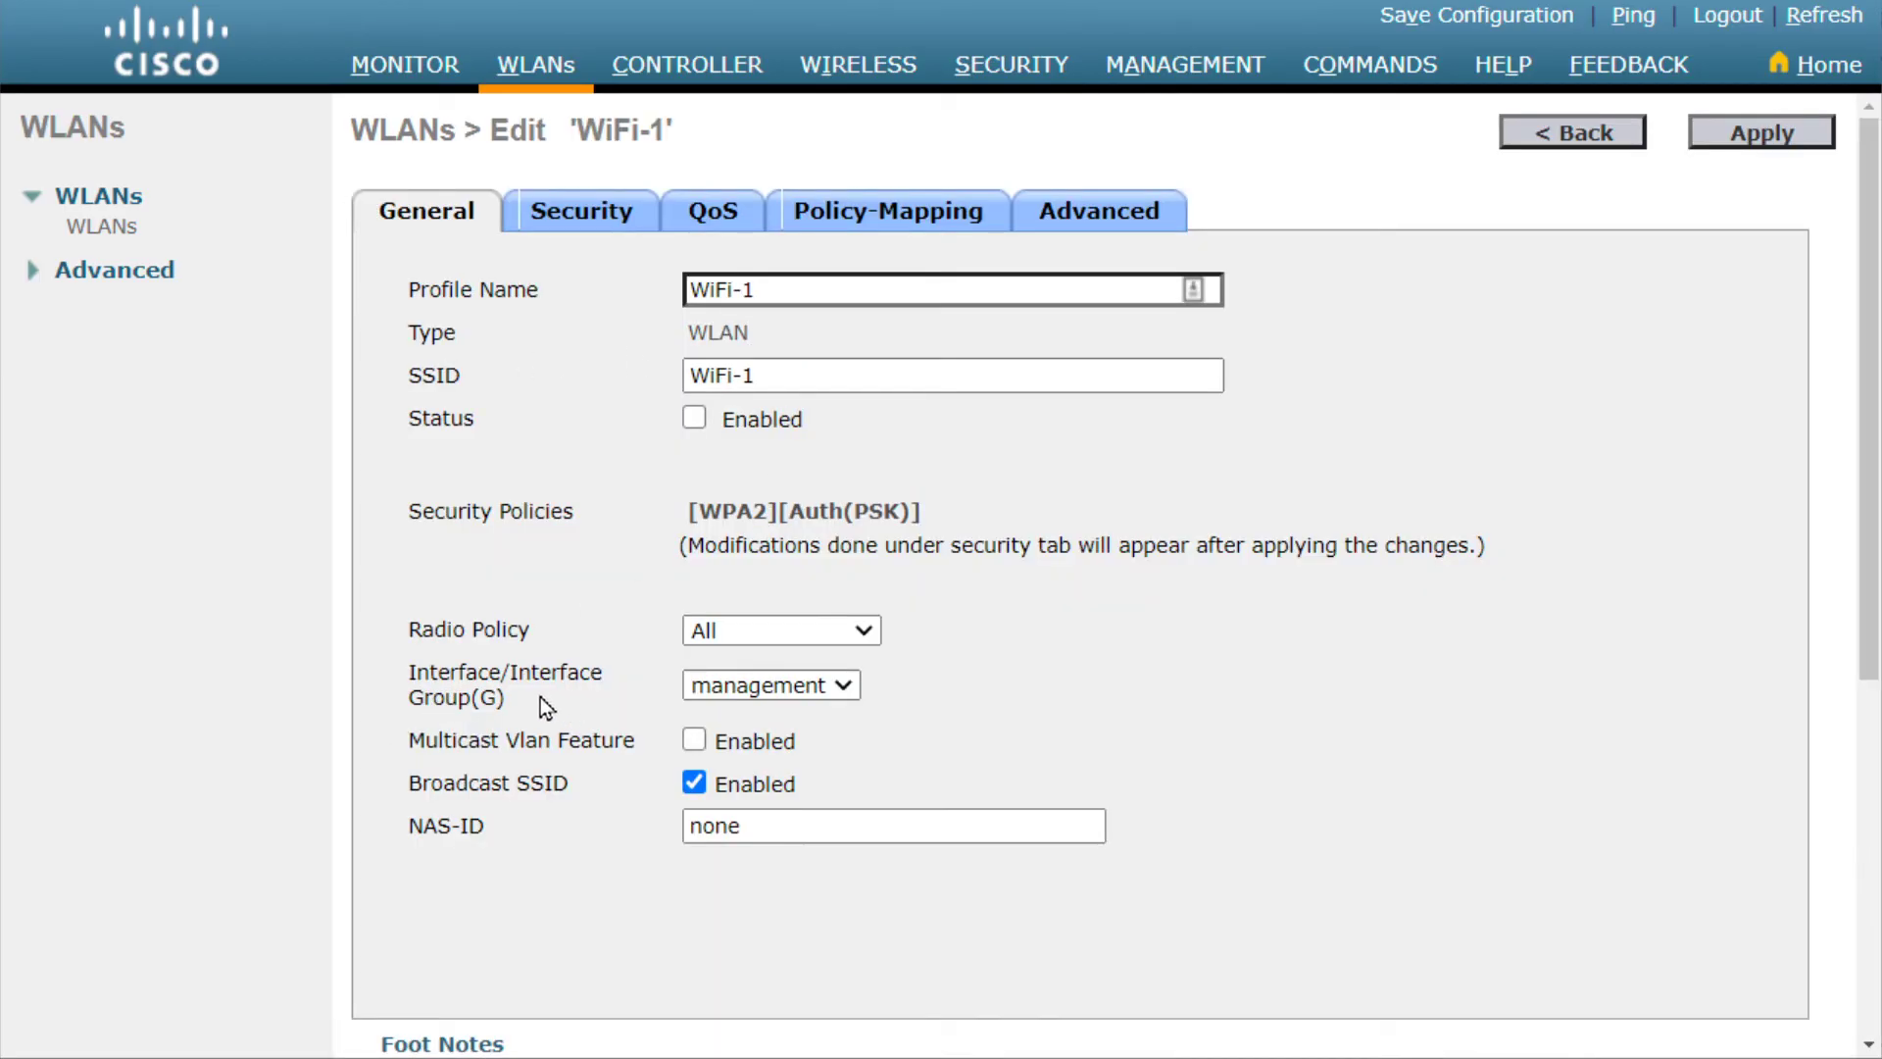
left_click(851, 685)
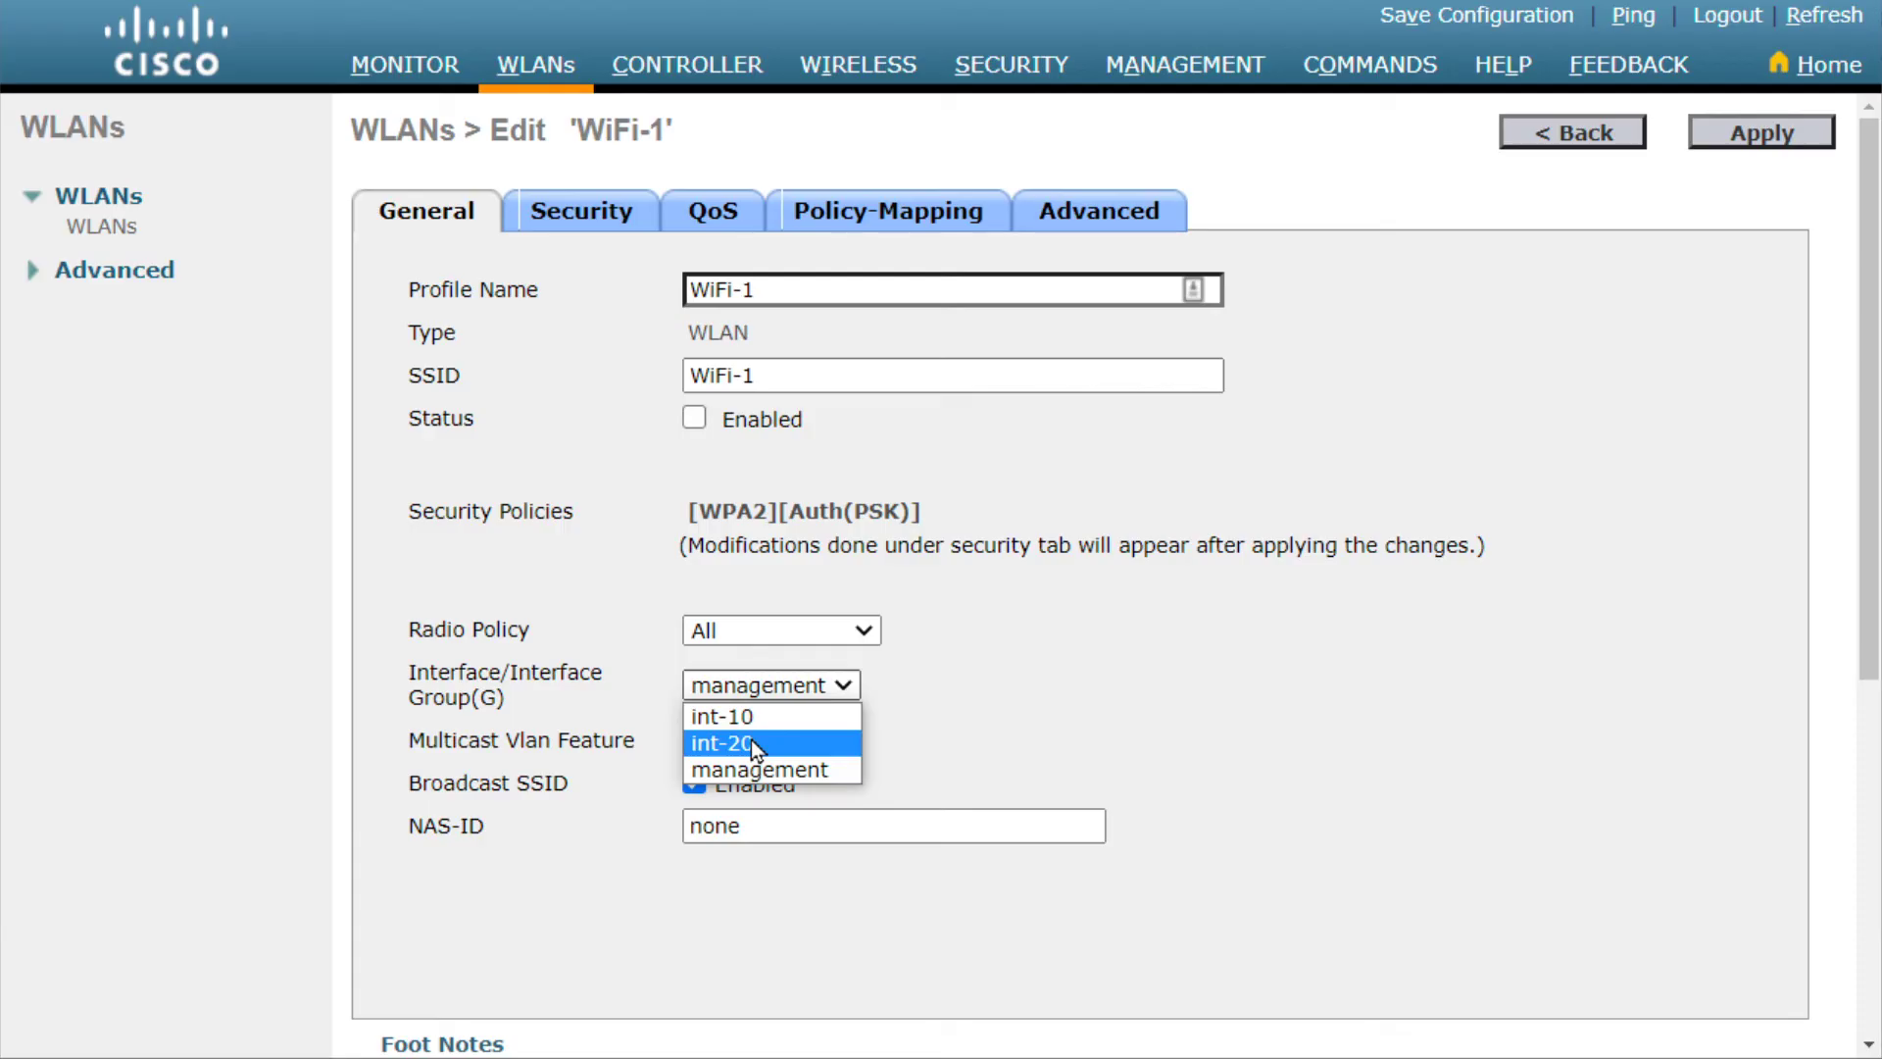
left_click(772, 678)
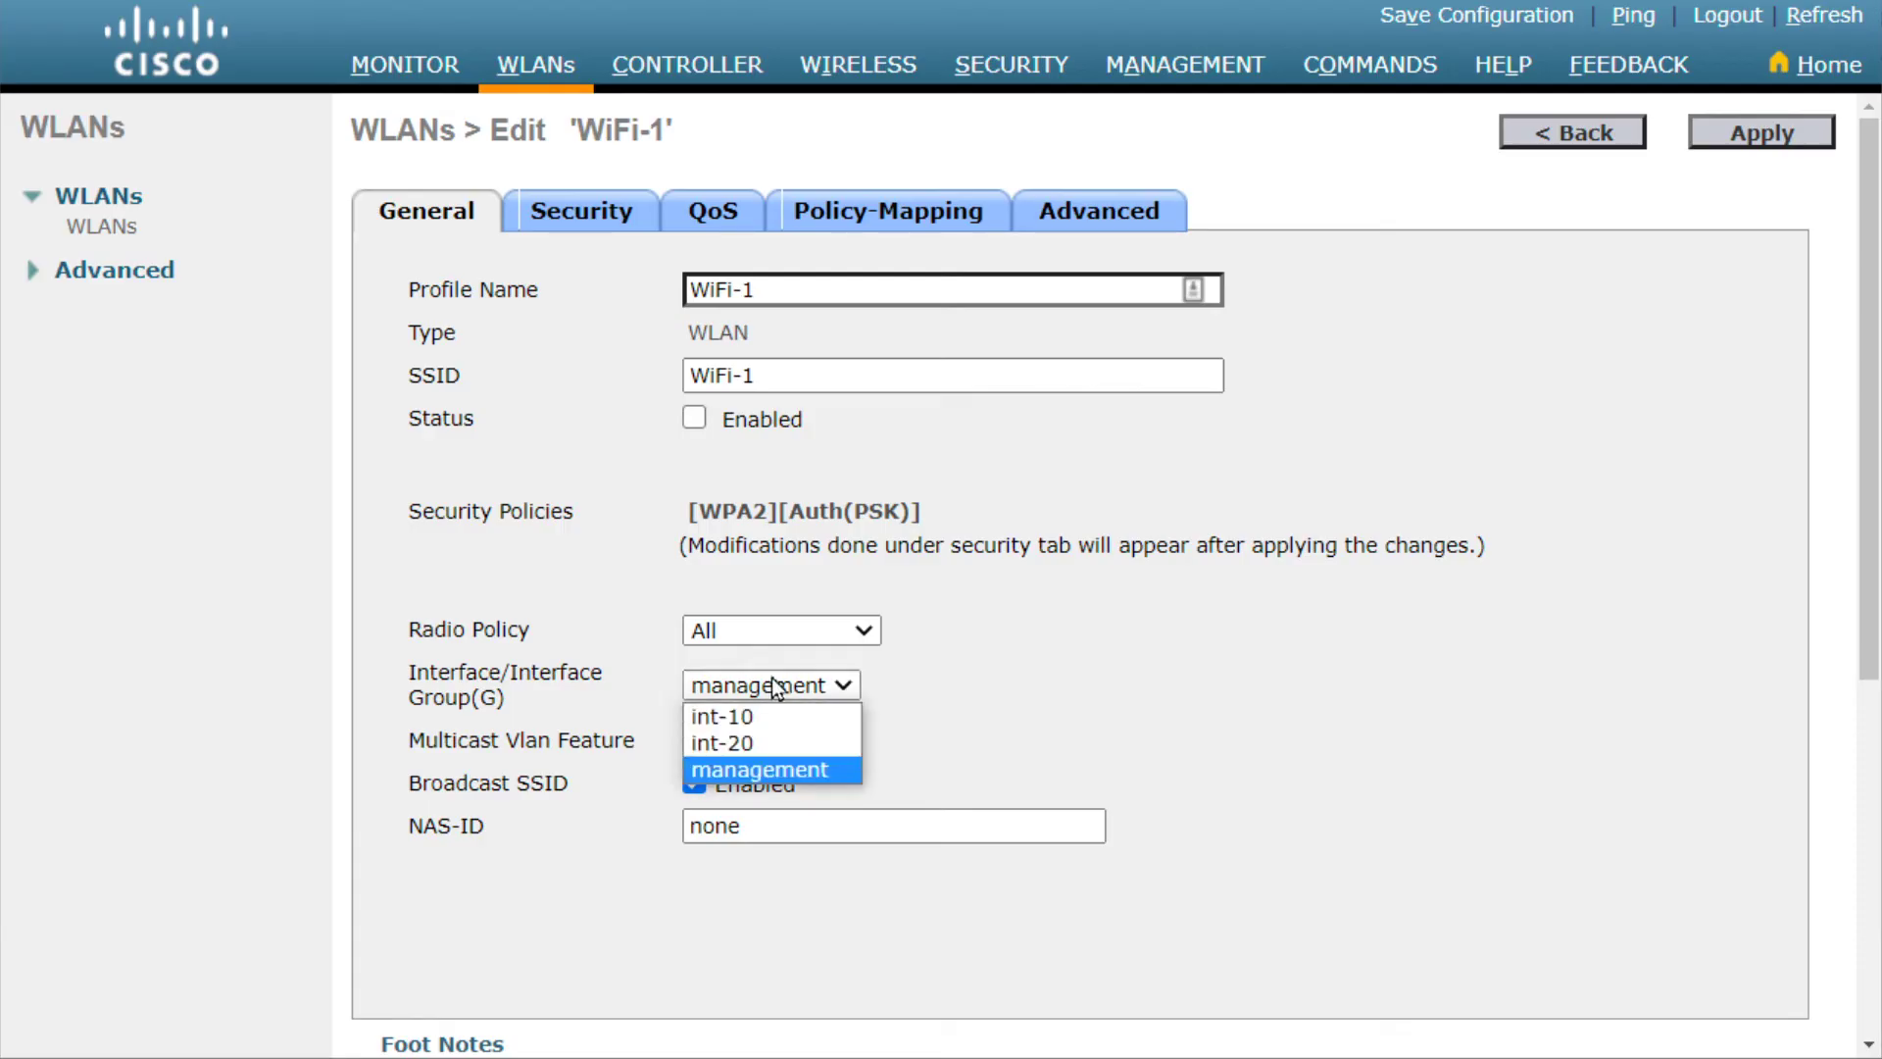
left_click(673, 65)
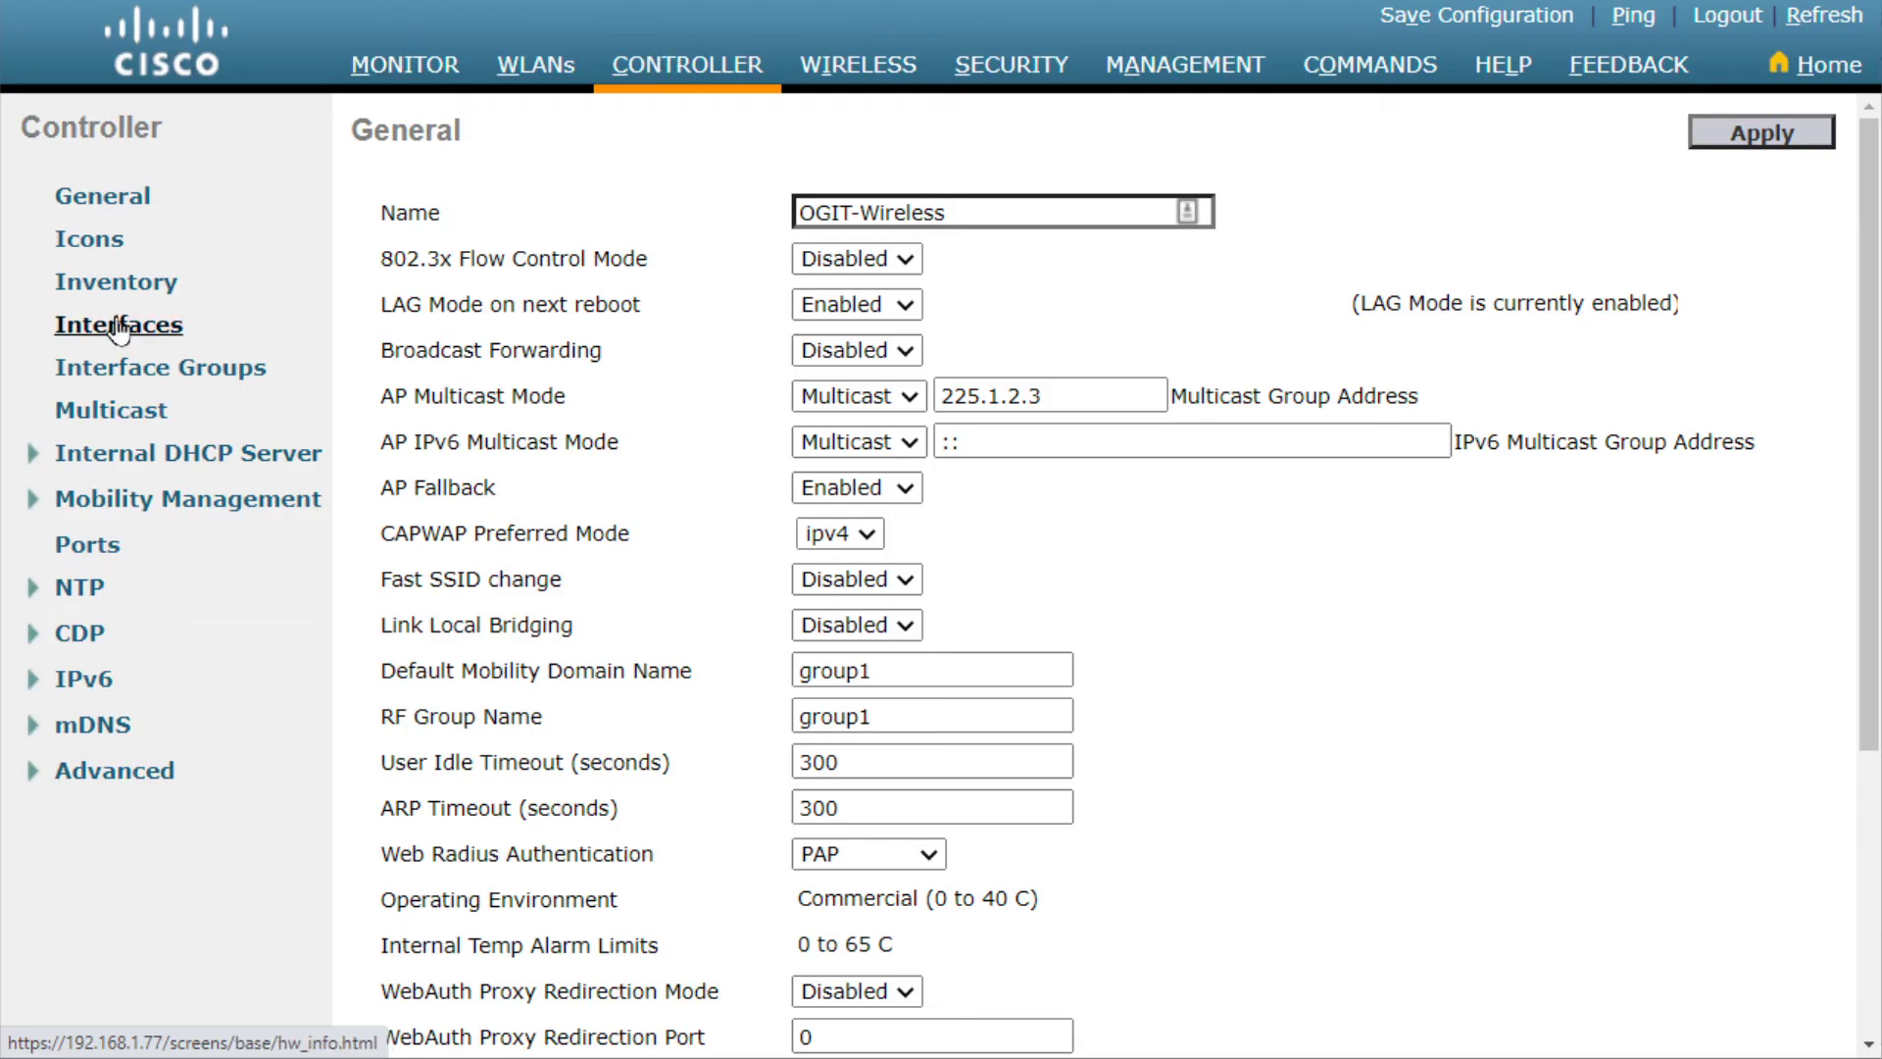
Add interface group 'Our-Group' with the description 'Vlan 10 Vlan 20'
left_click(209, 381)
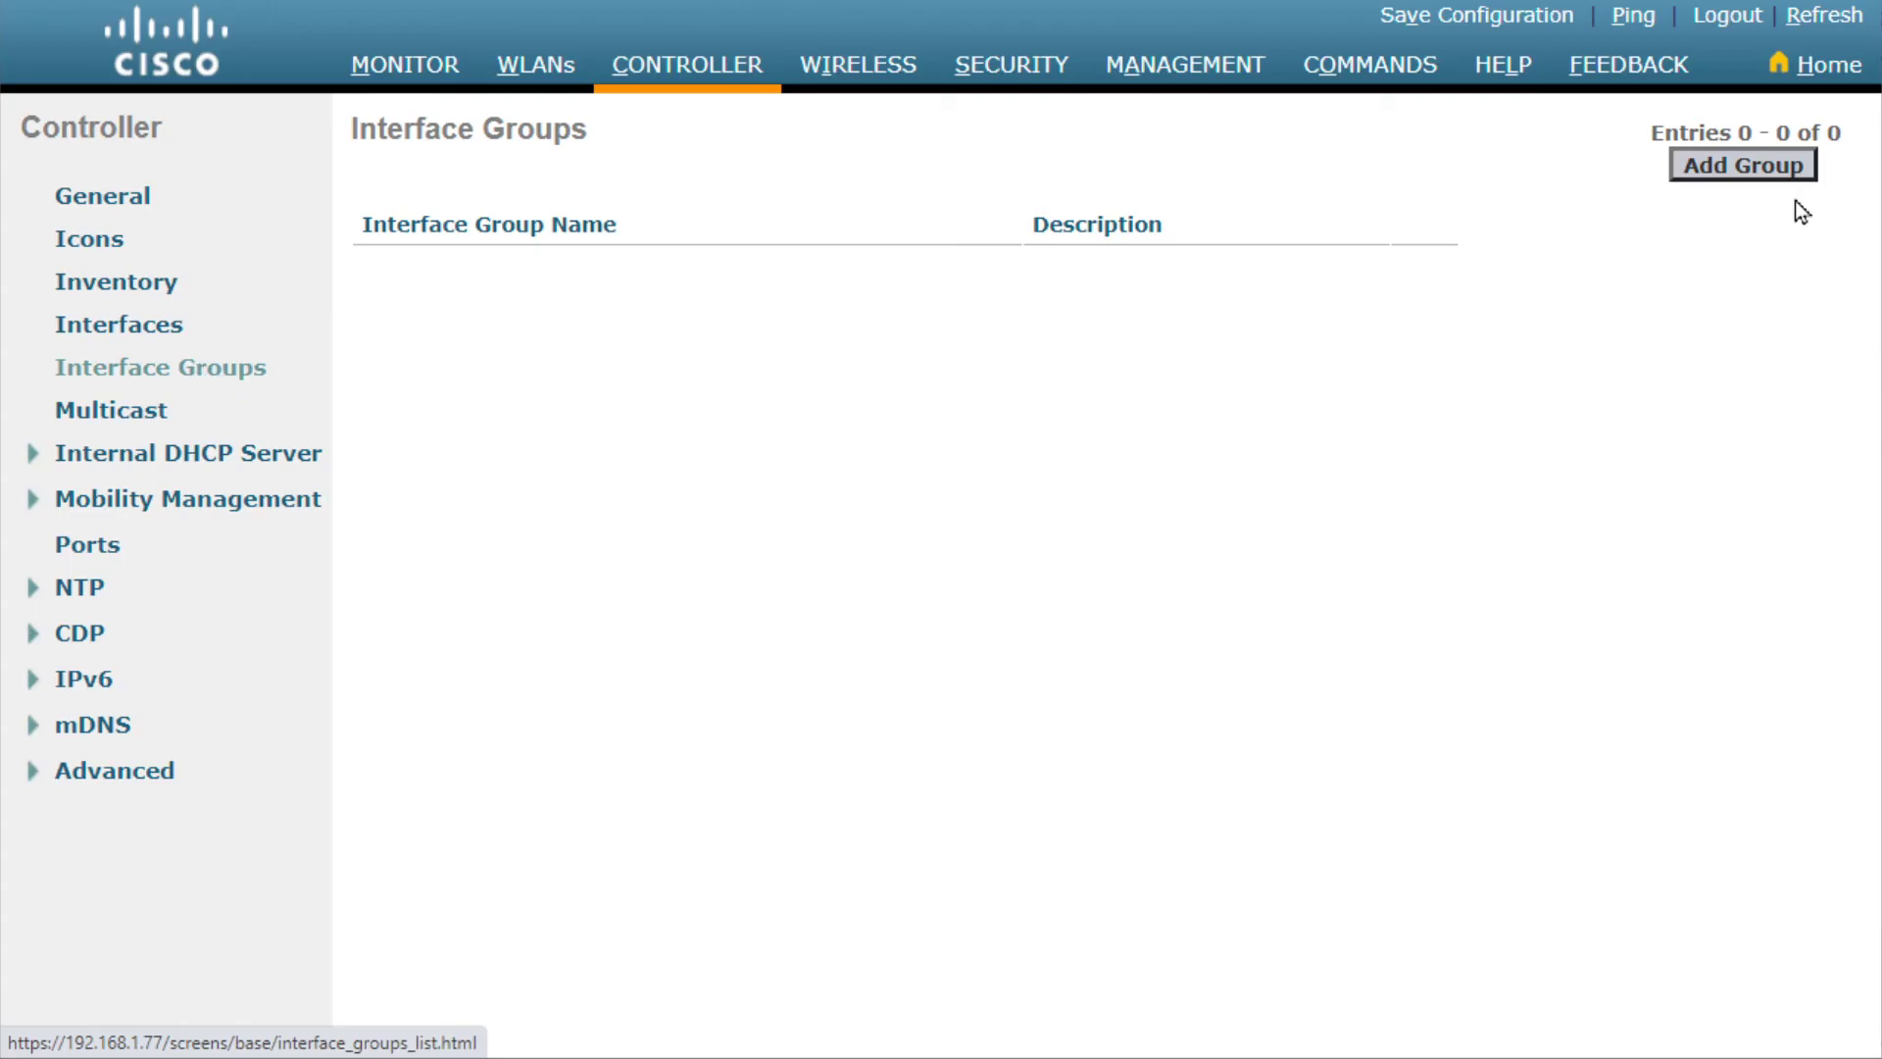
left_click(1732, 171)
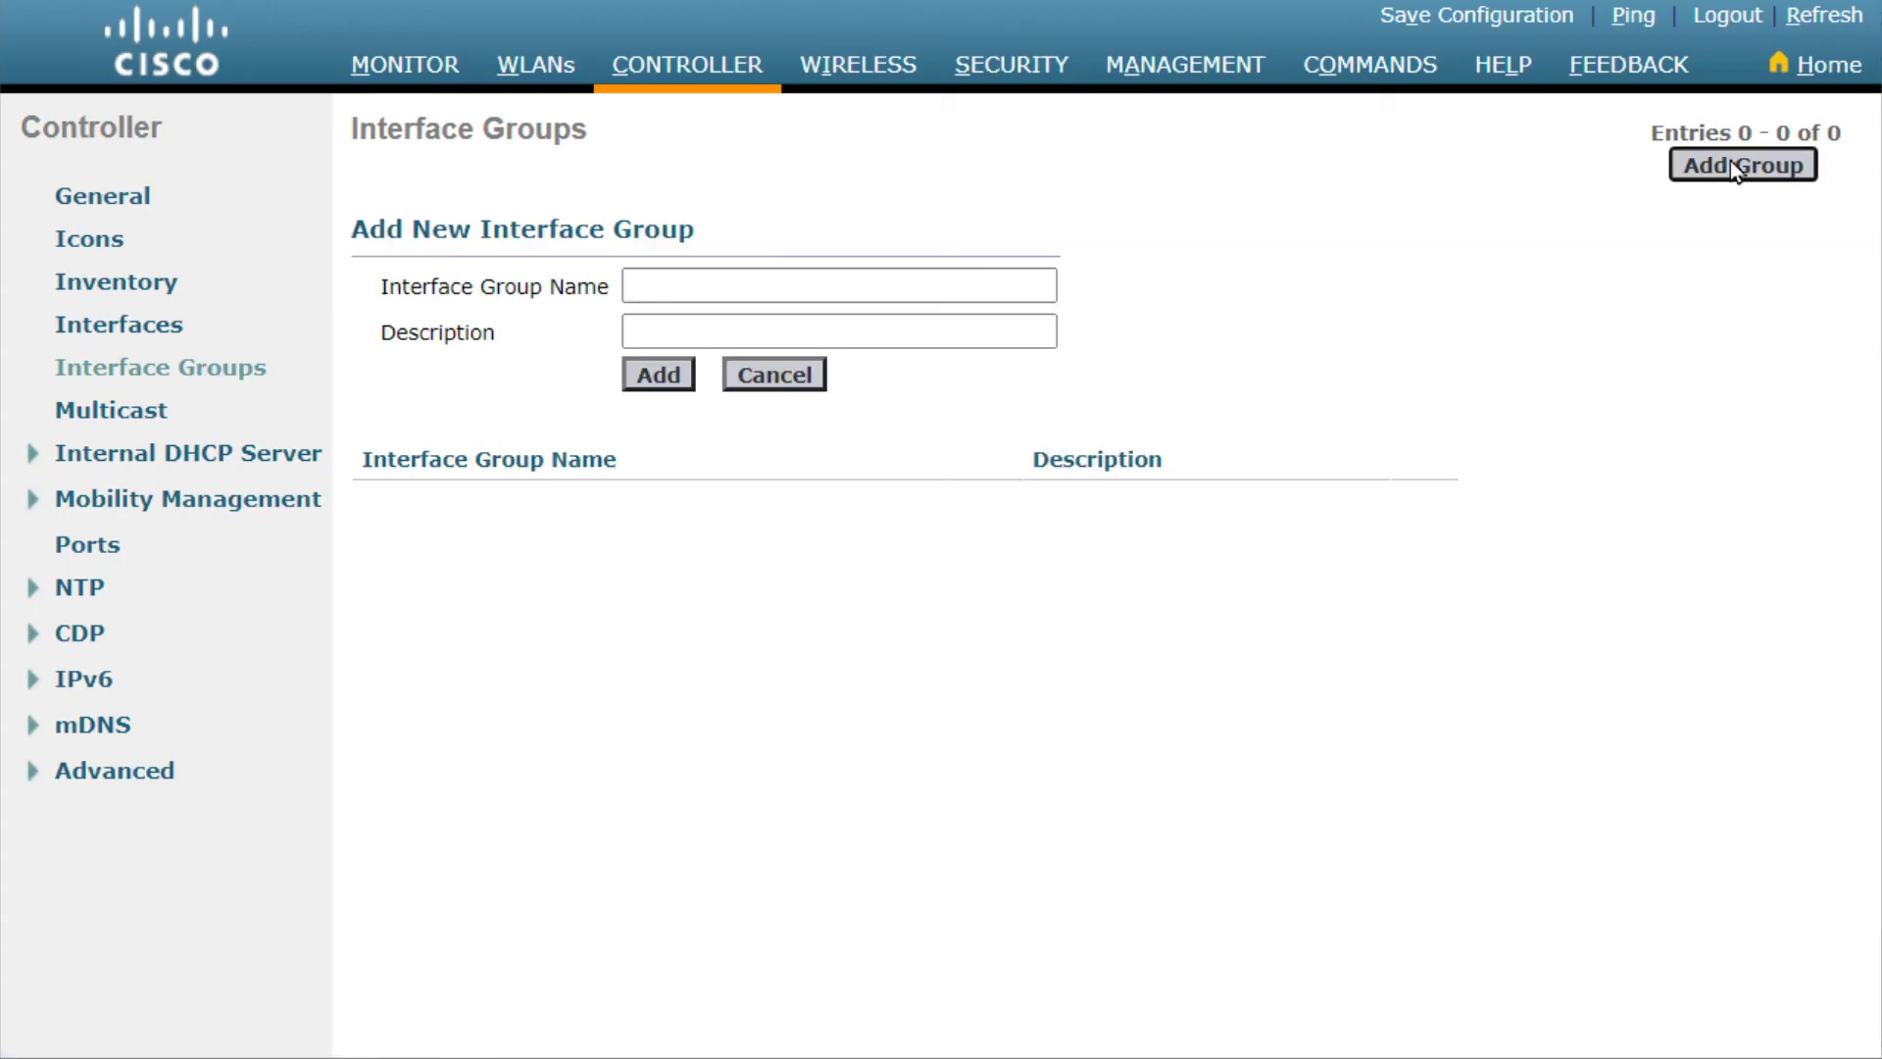
left_click(721, 288)
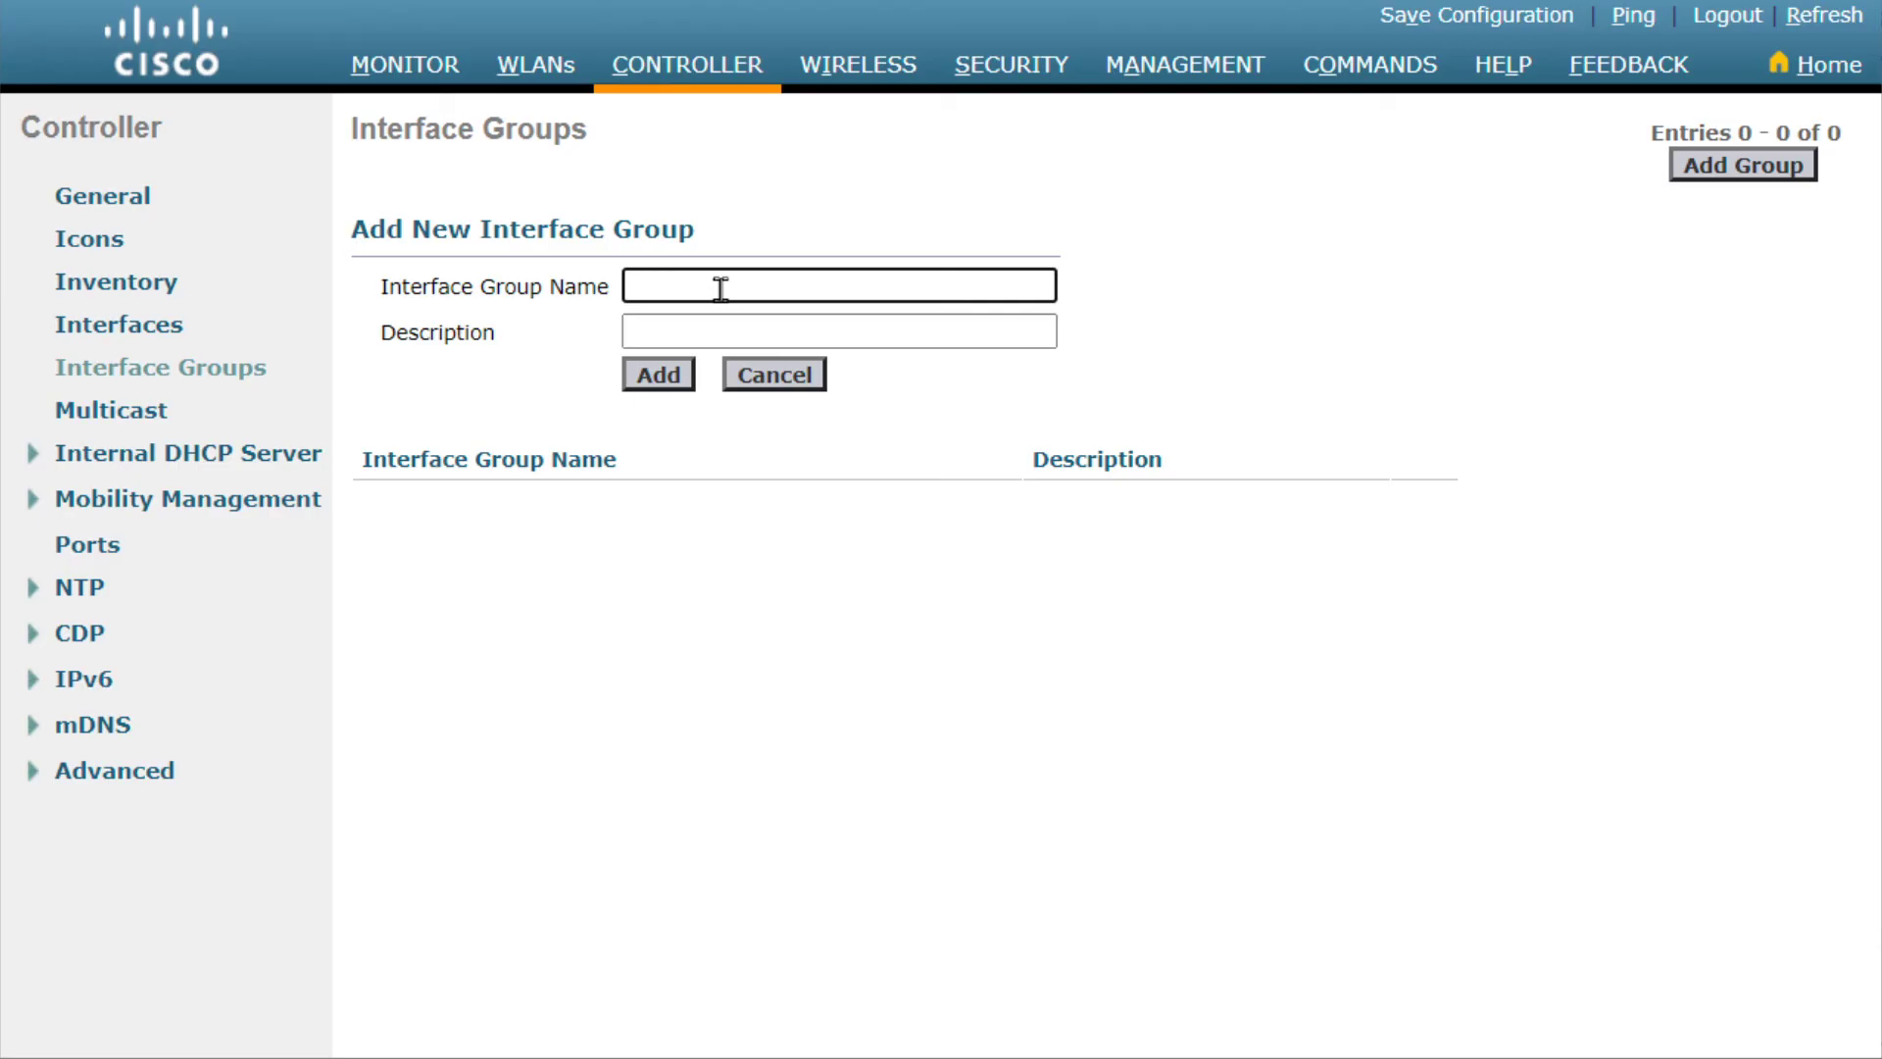
type("Our-Group")
key("Tab")
type("Vlan 10")
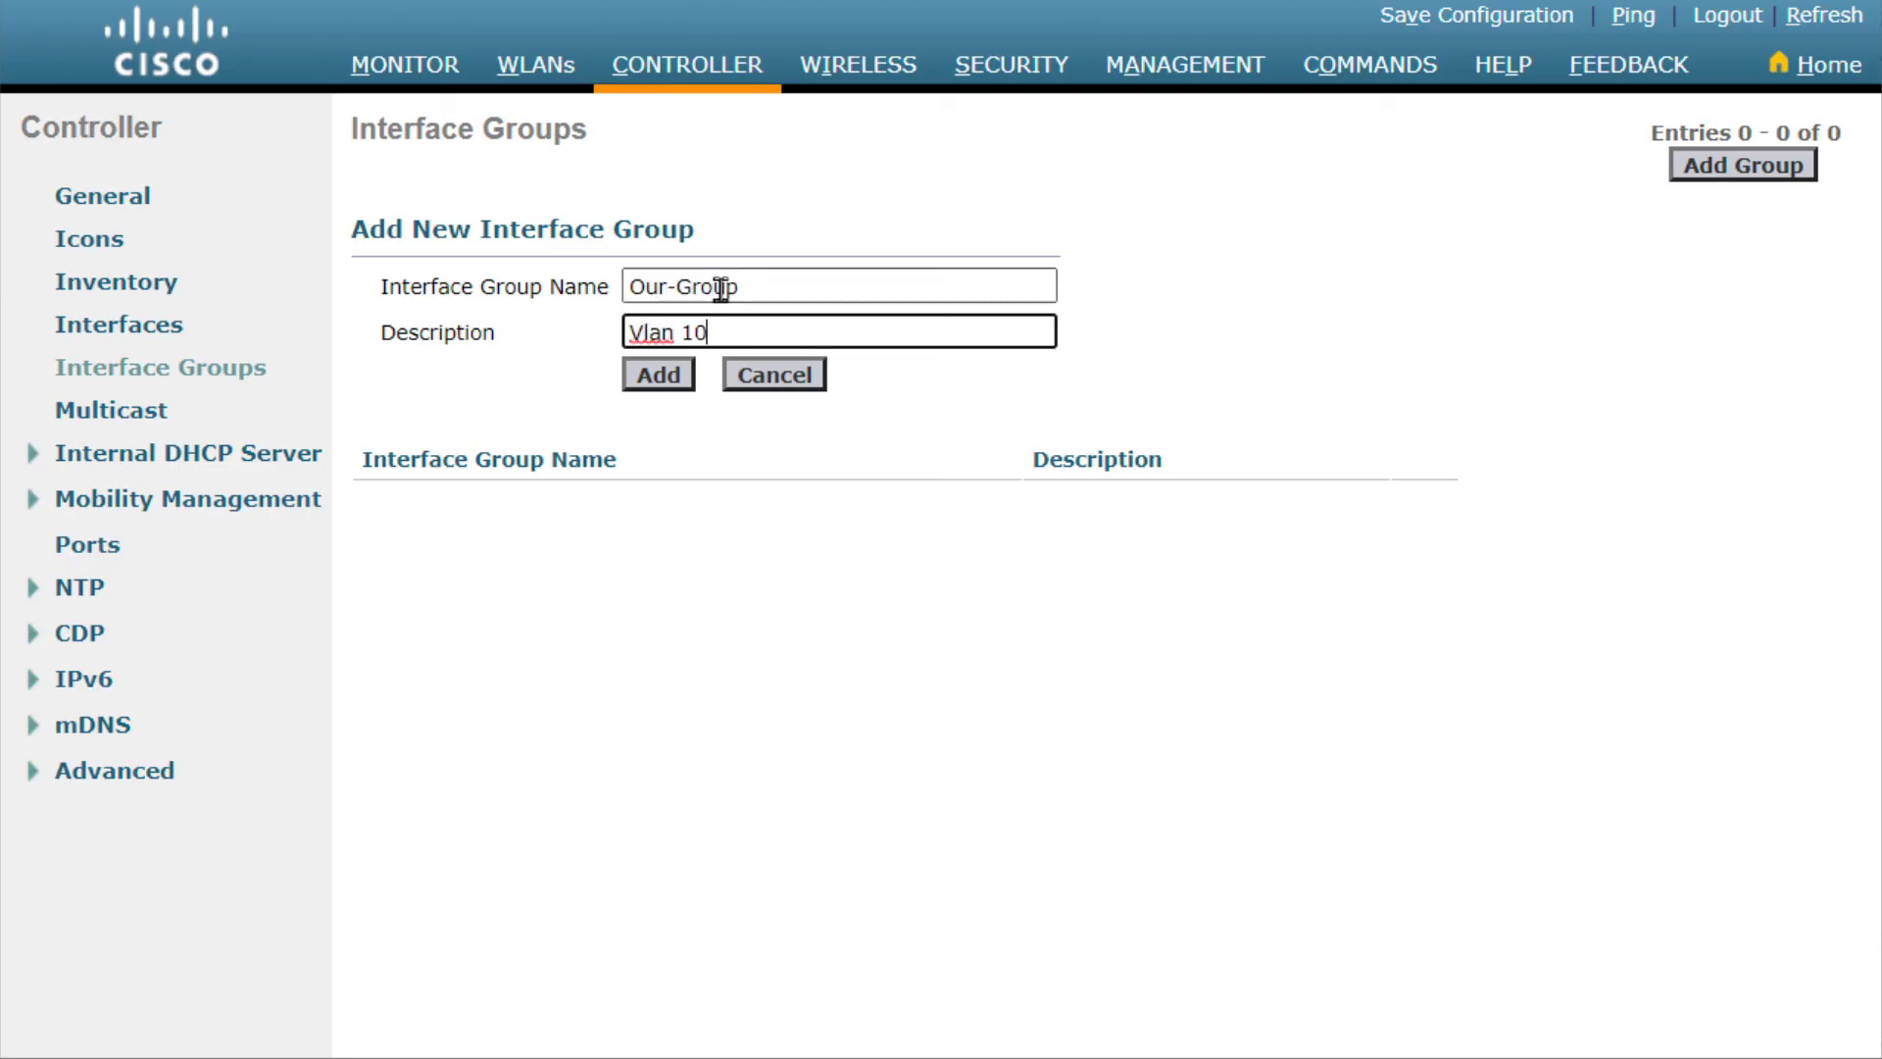
type(" Vlan 20")
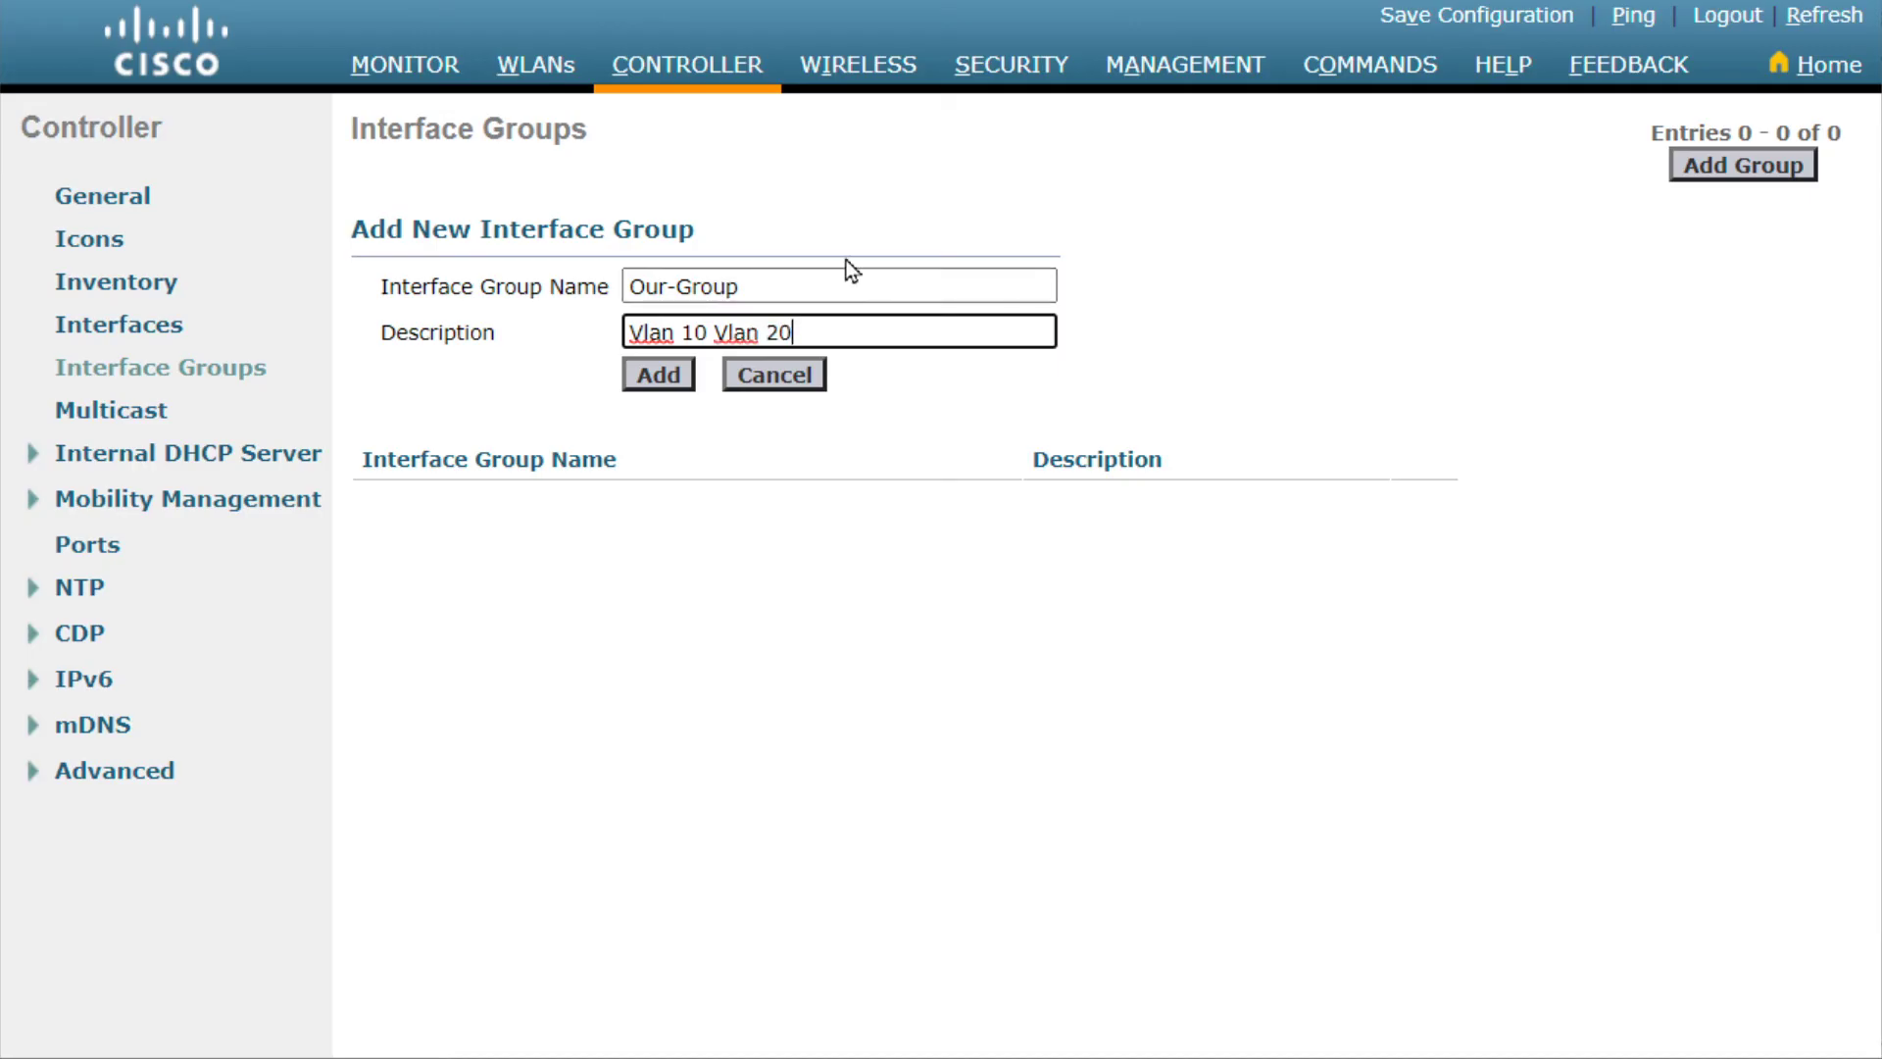
left_click(662, 375)
Add int-10 (VLAN 10) and int-20 (VLAN 20) to the our-group interface group and apply
left_click(425, 267)
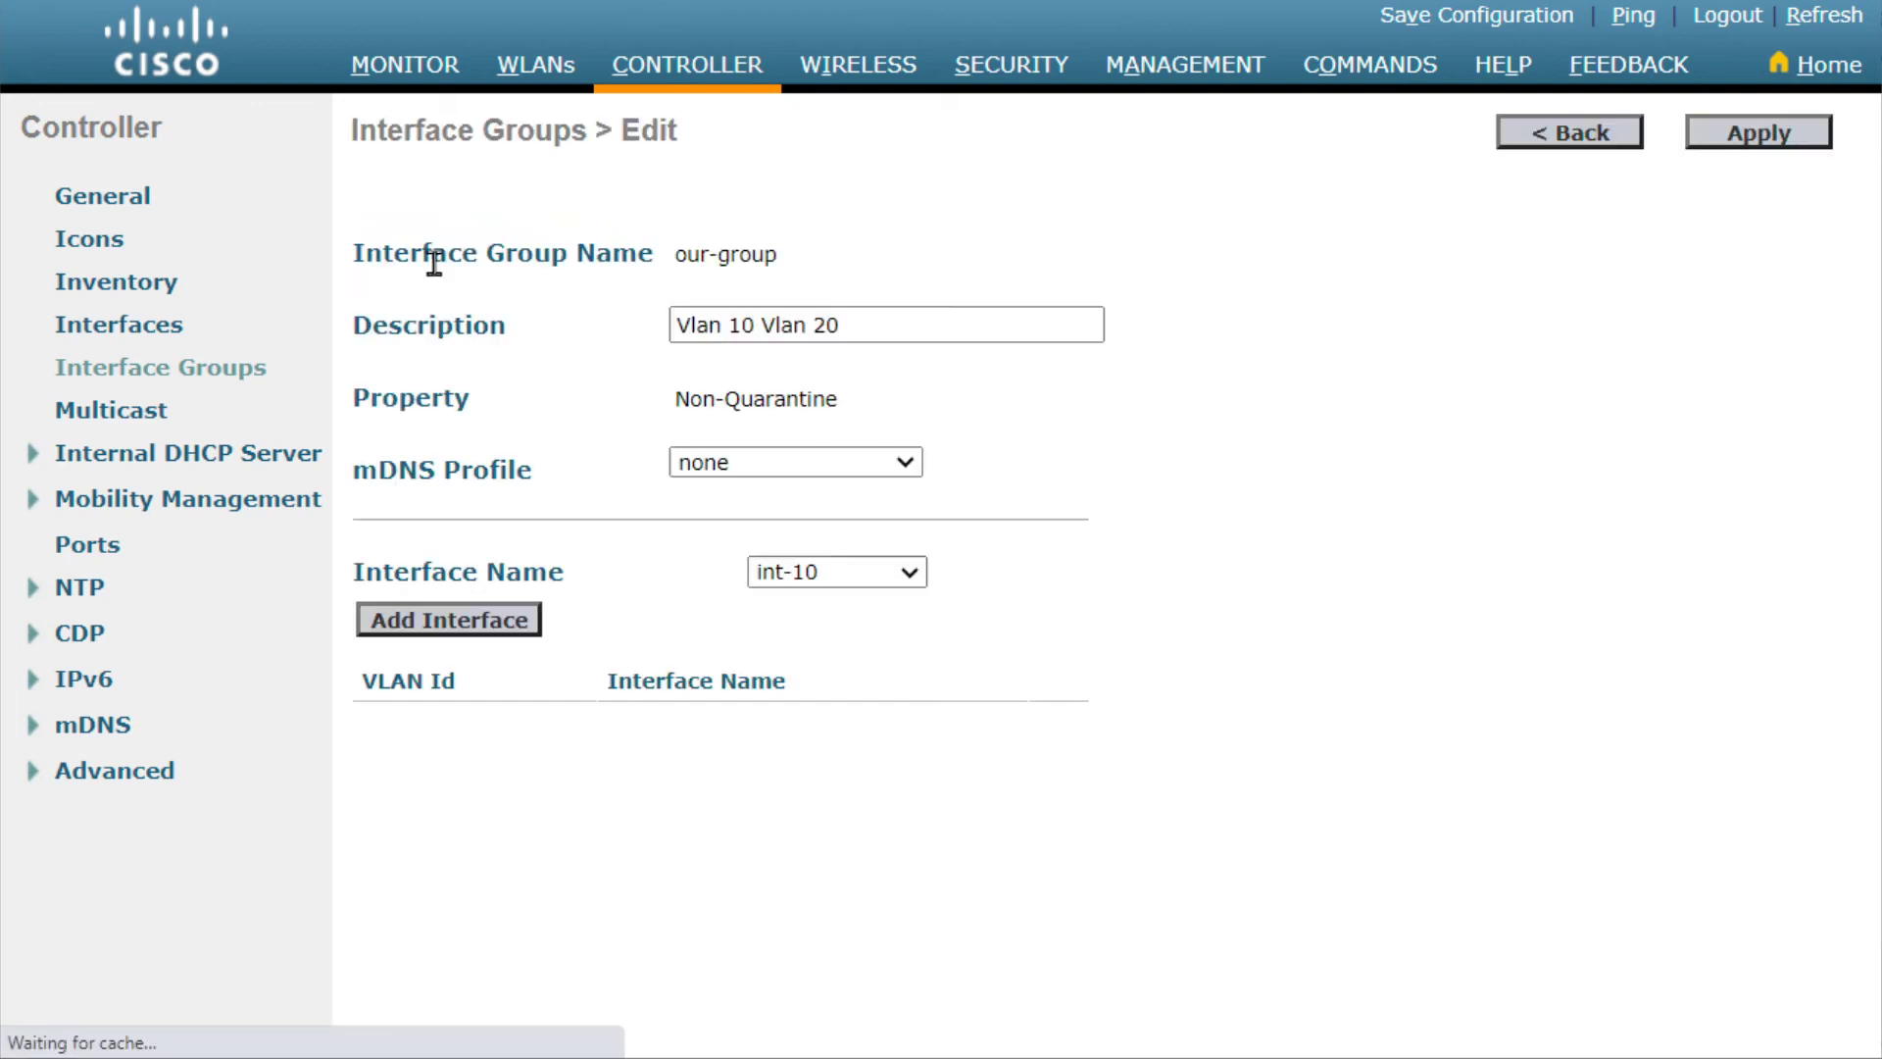
left_click(443, 618)
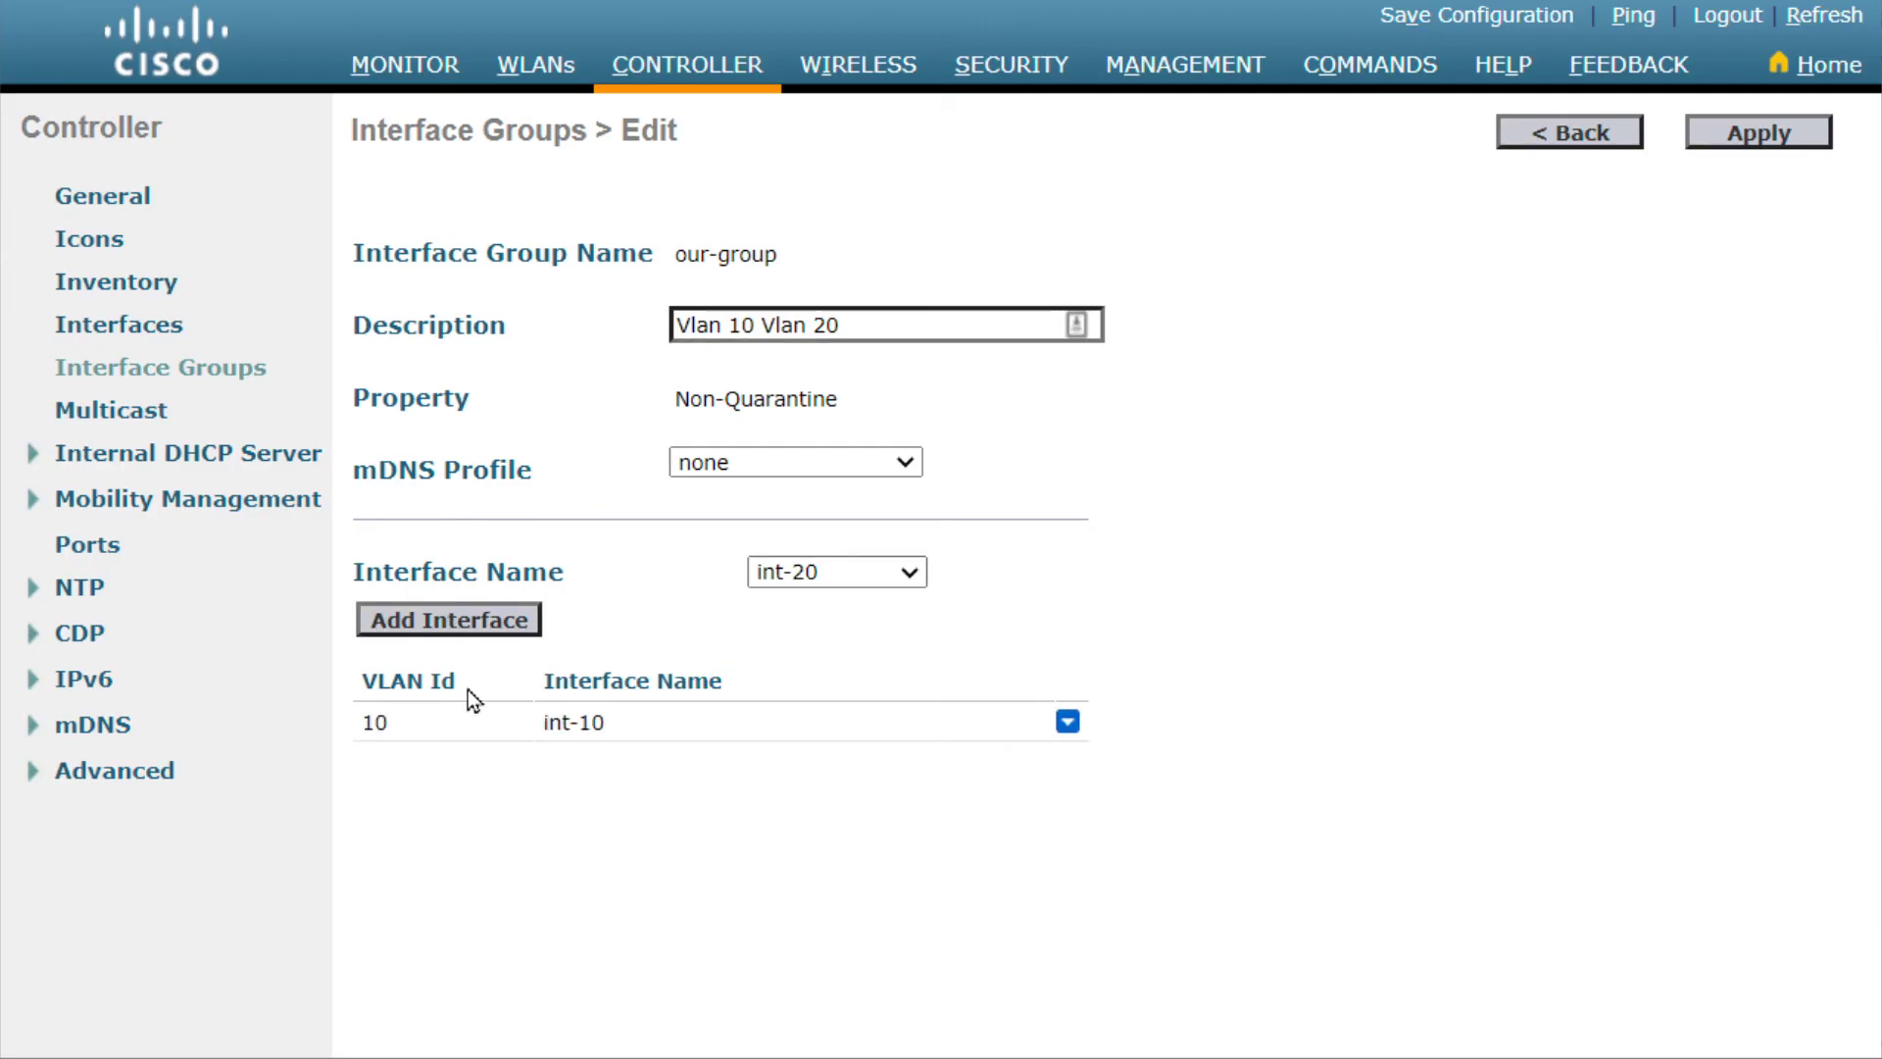
left_click(915, 573)
left_click(916, 573)
left_click(465, 621)
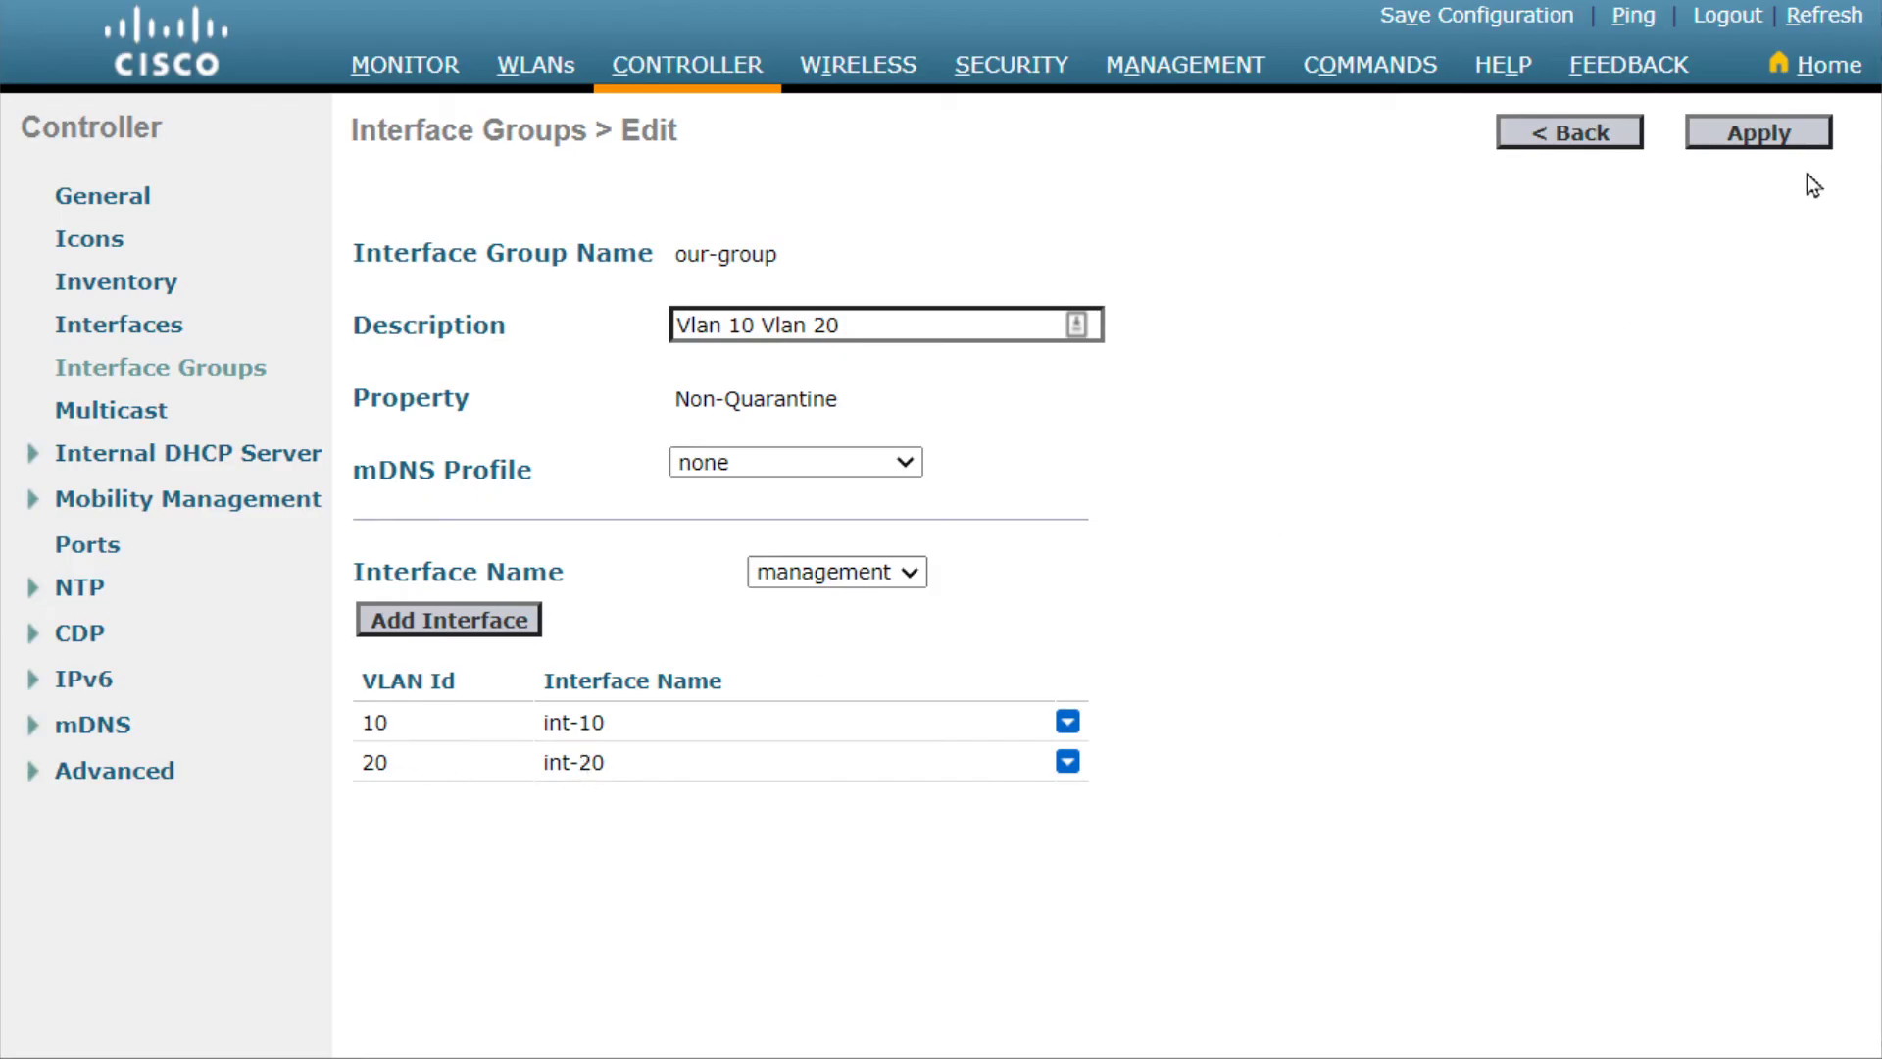
left_click(1766, 138)
Set WLAN WiFi-1's Interface/Interface Group(G) to our-group (G) on the General tab and apply
left_click(536, 69)
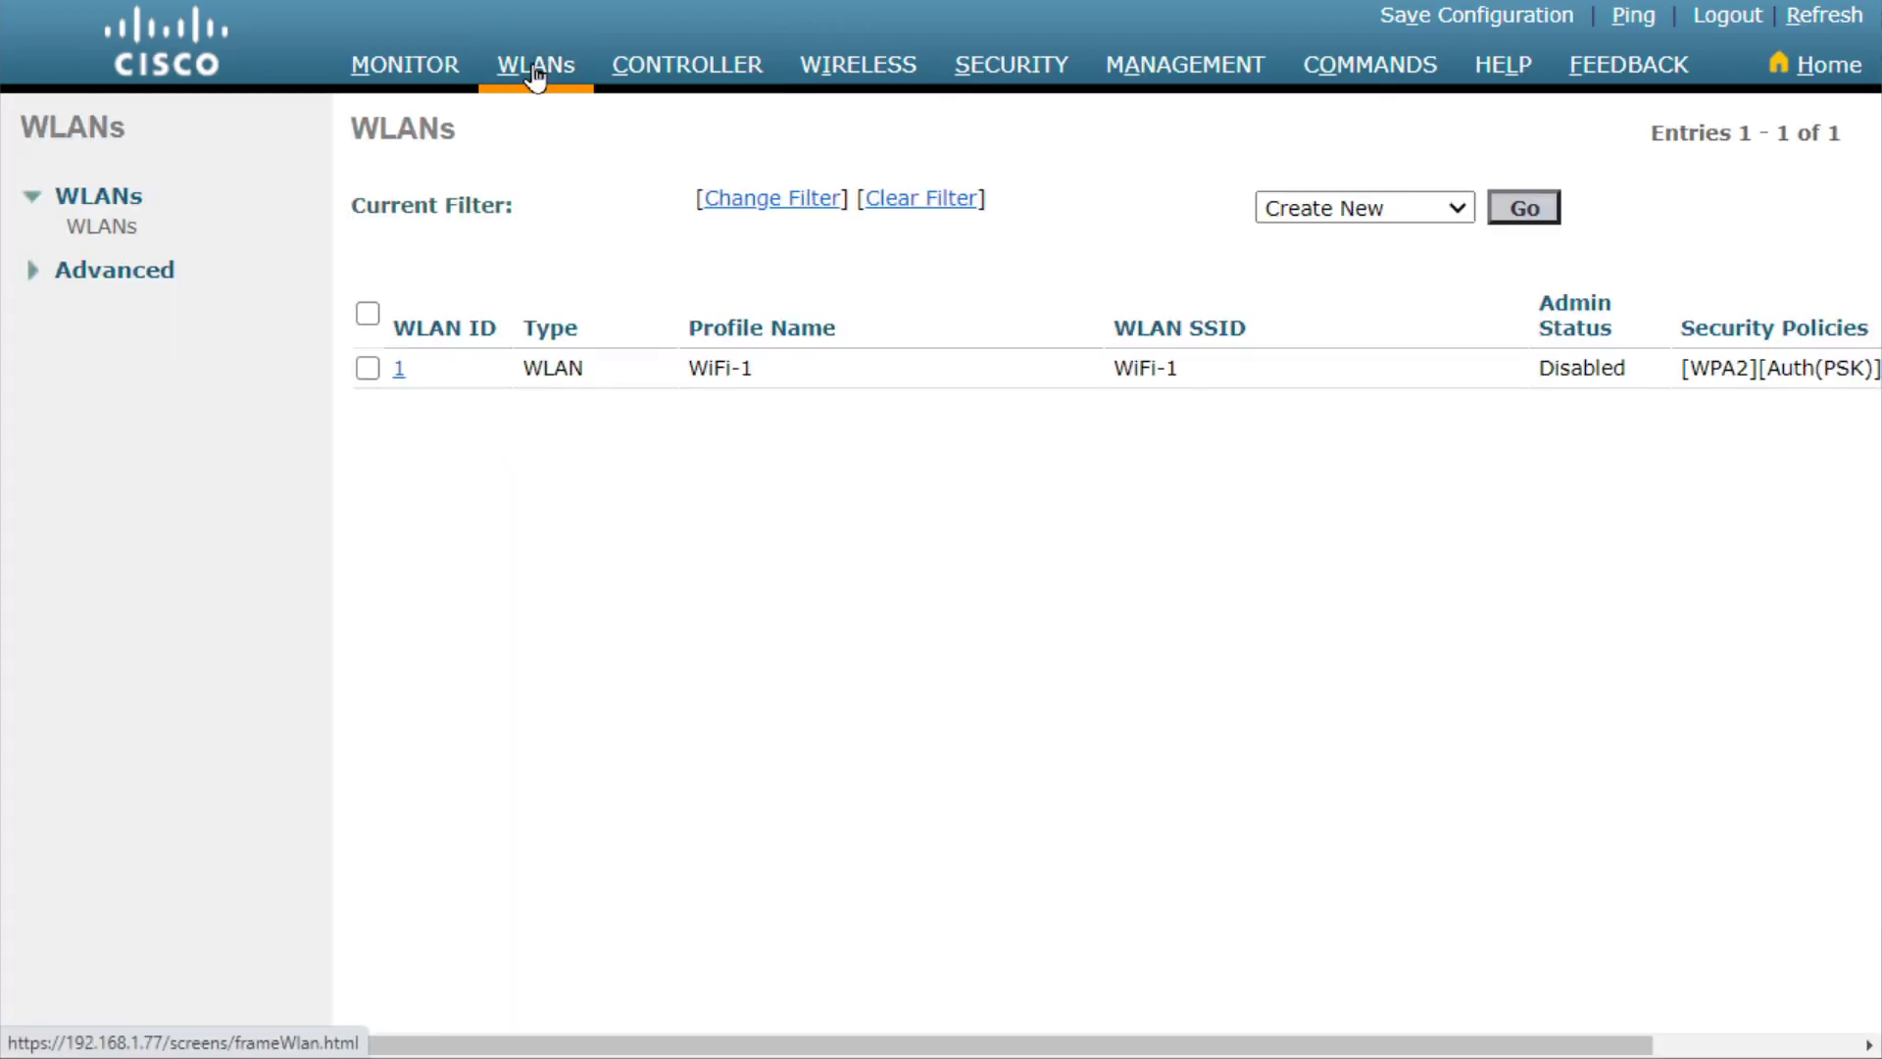
left_click(399, 370)
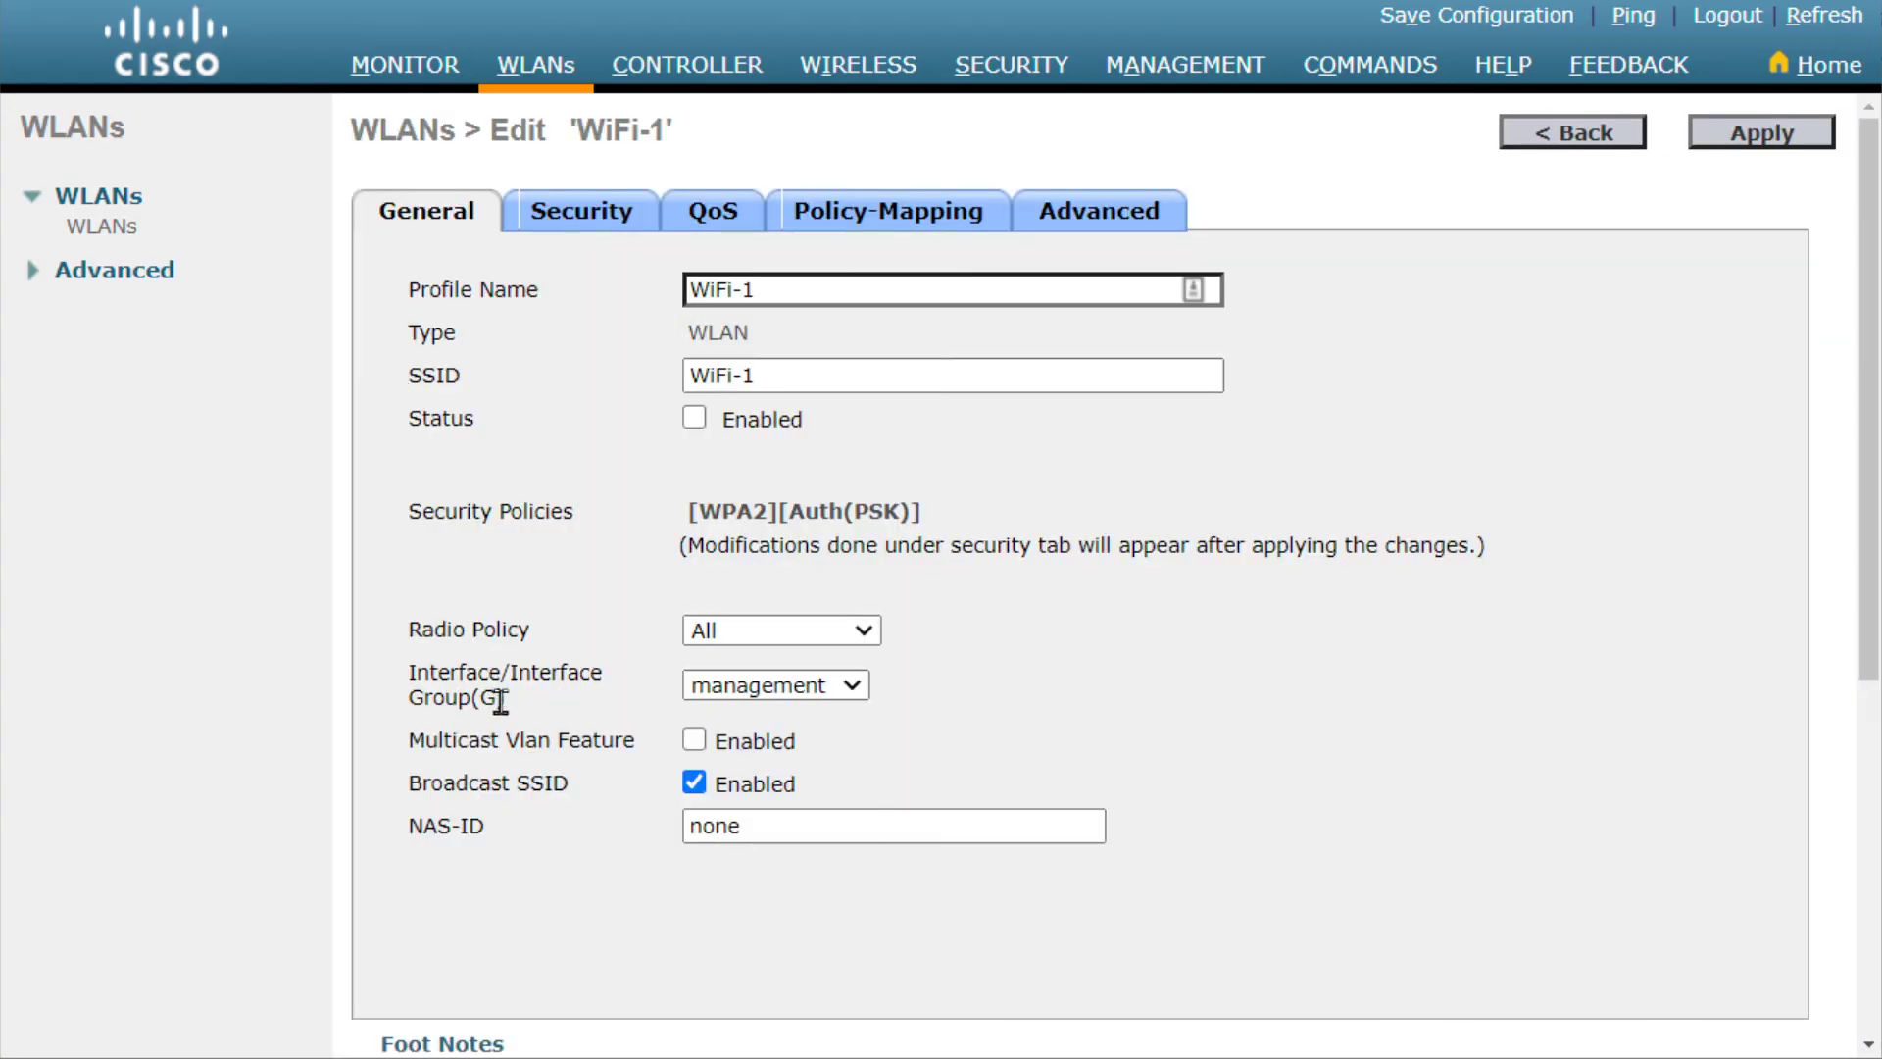
left_click(853, 687)
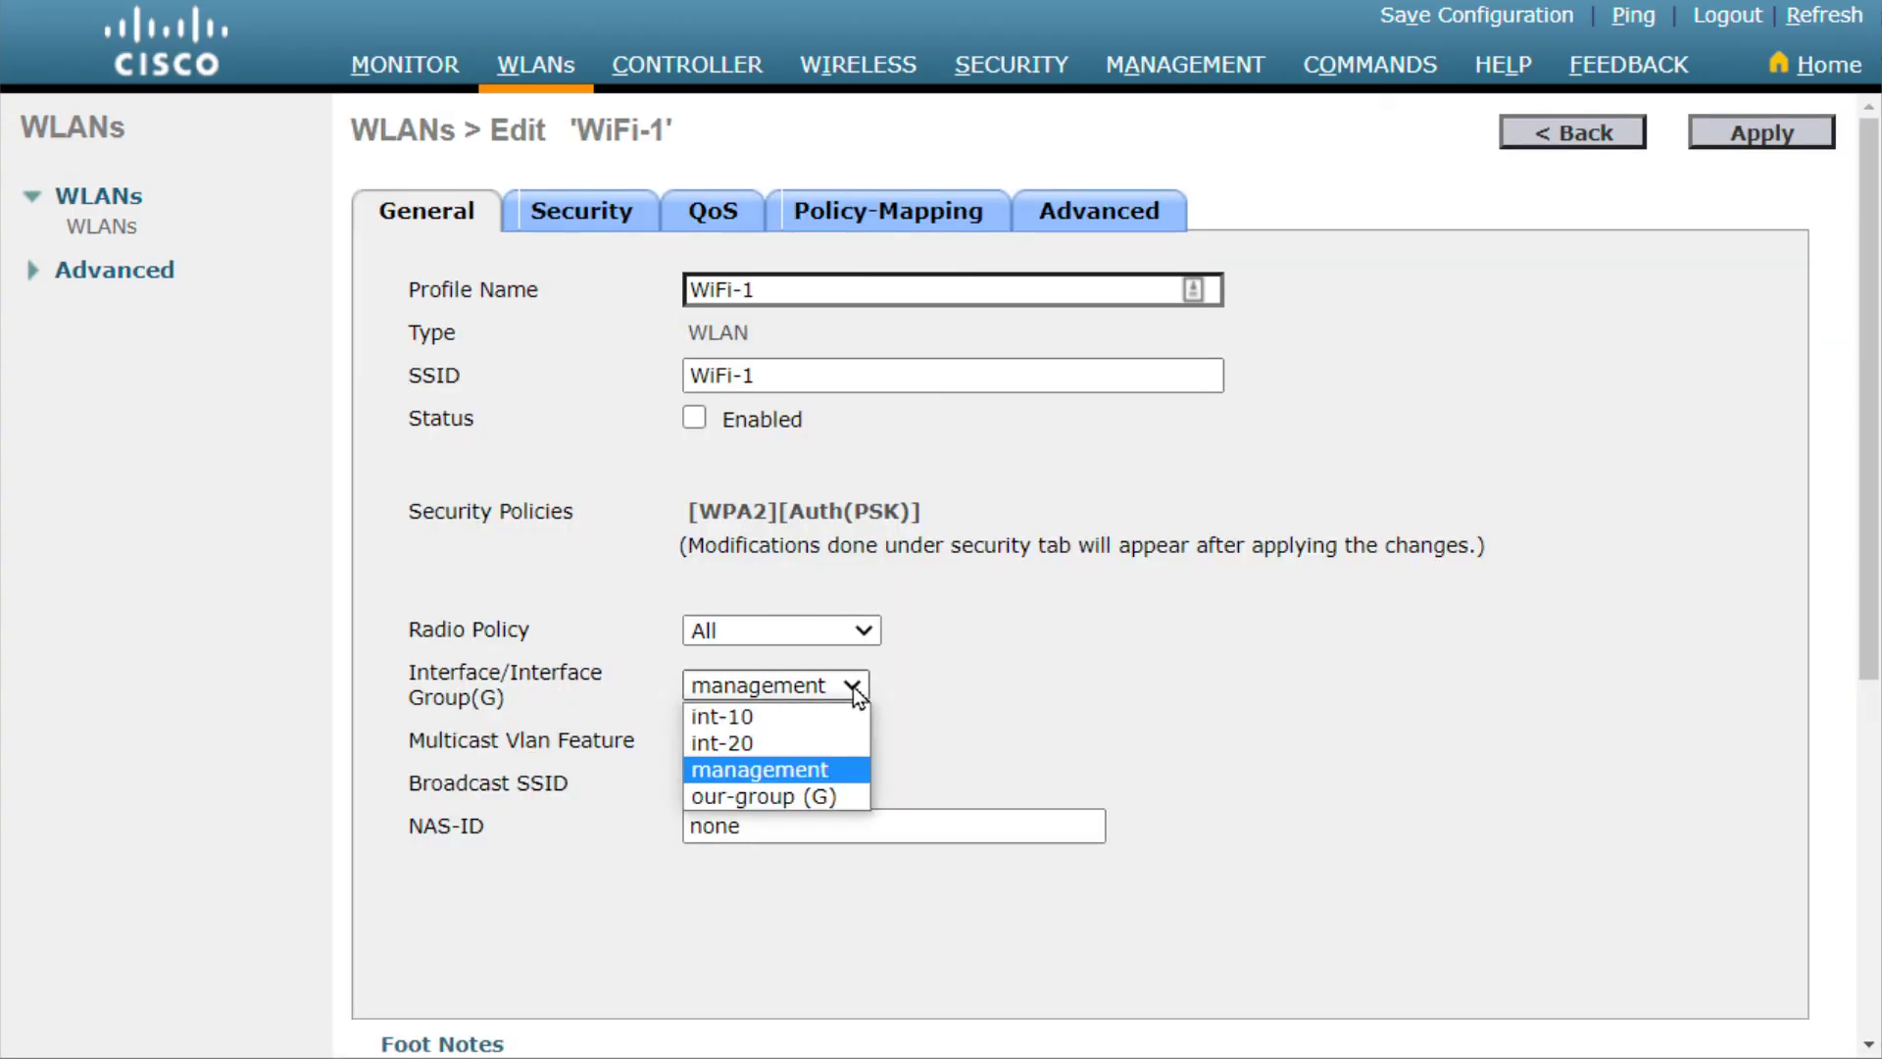
left_click(786, 792)
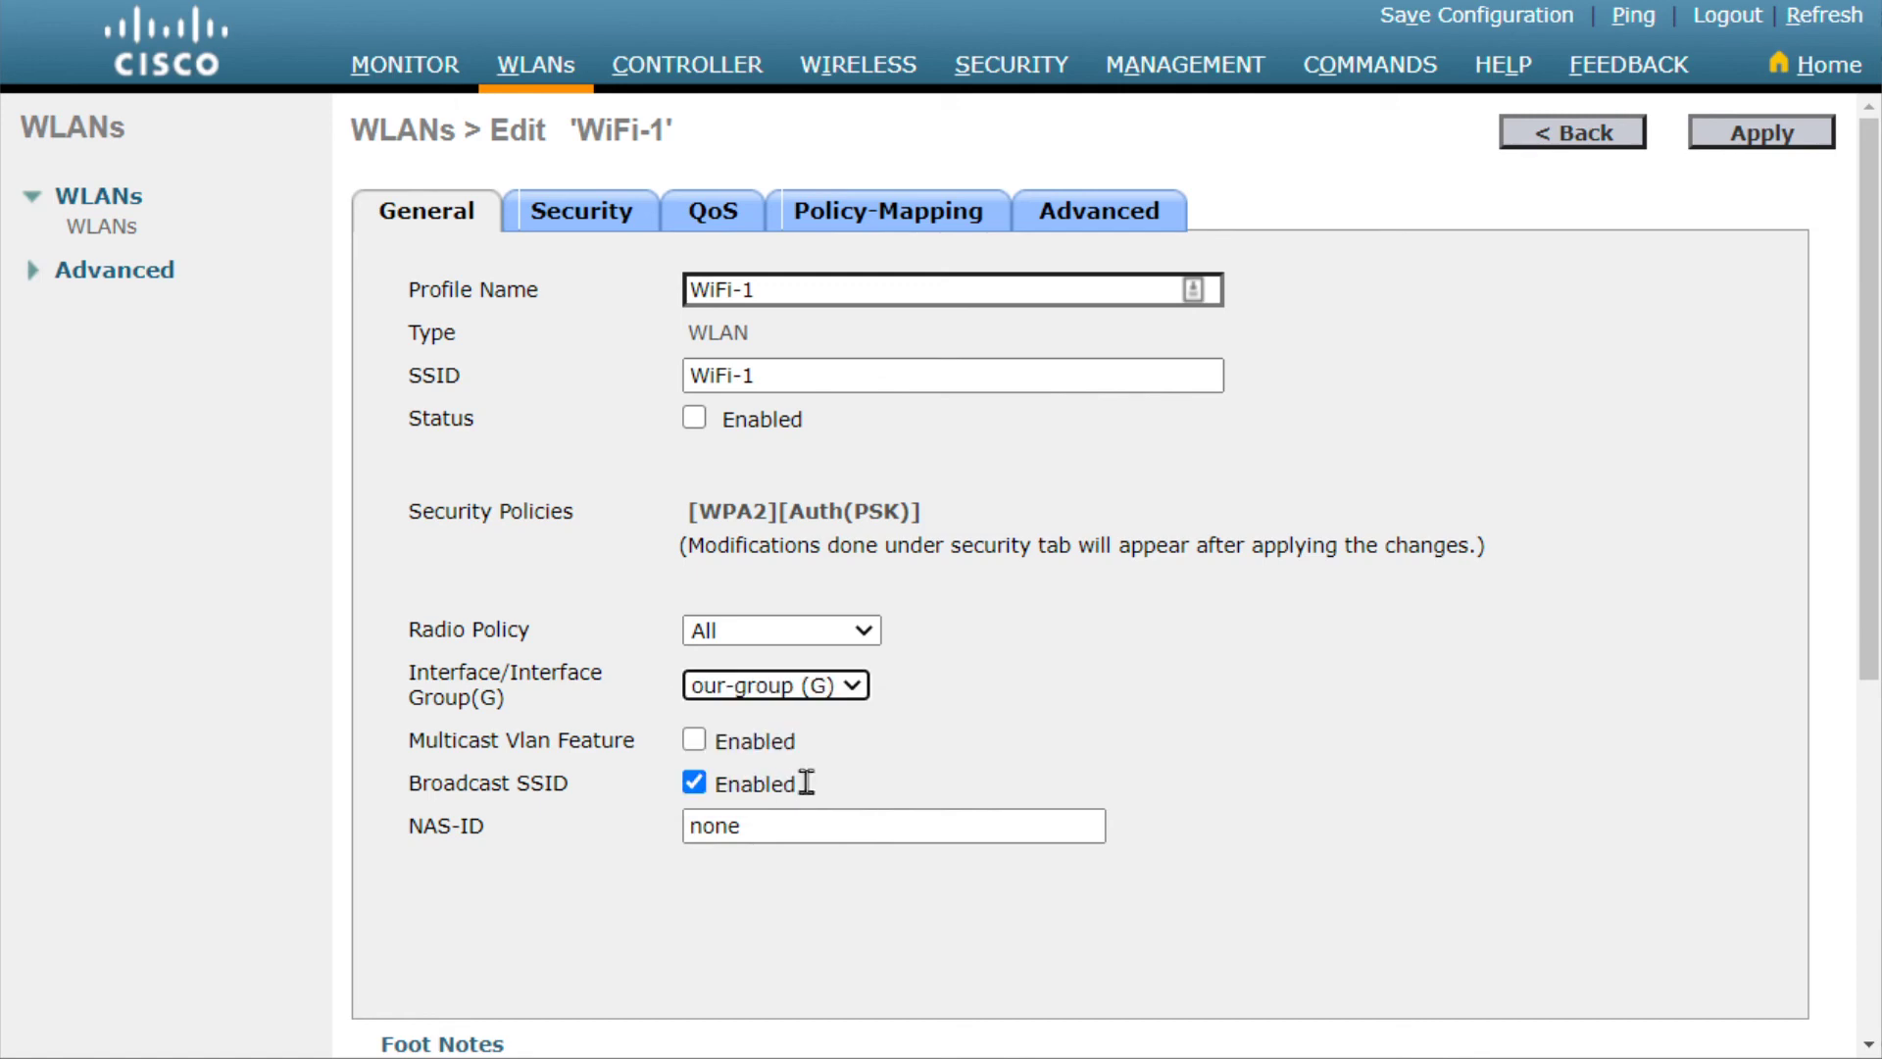
left_click(1774, 130)
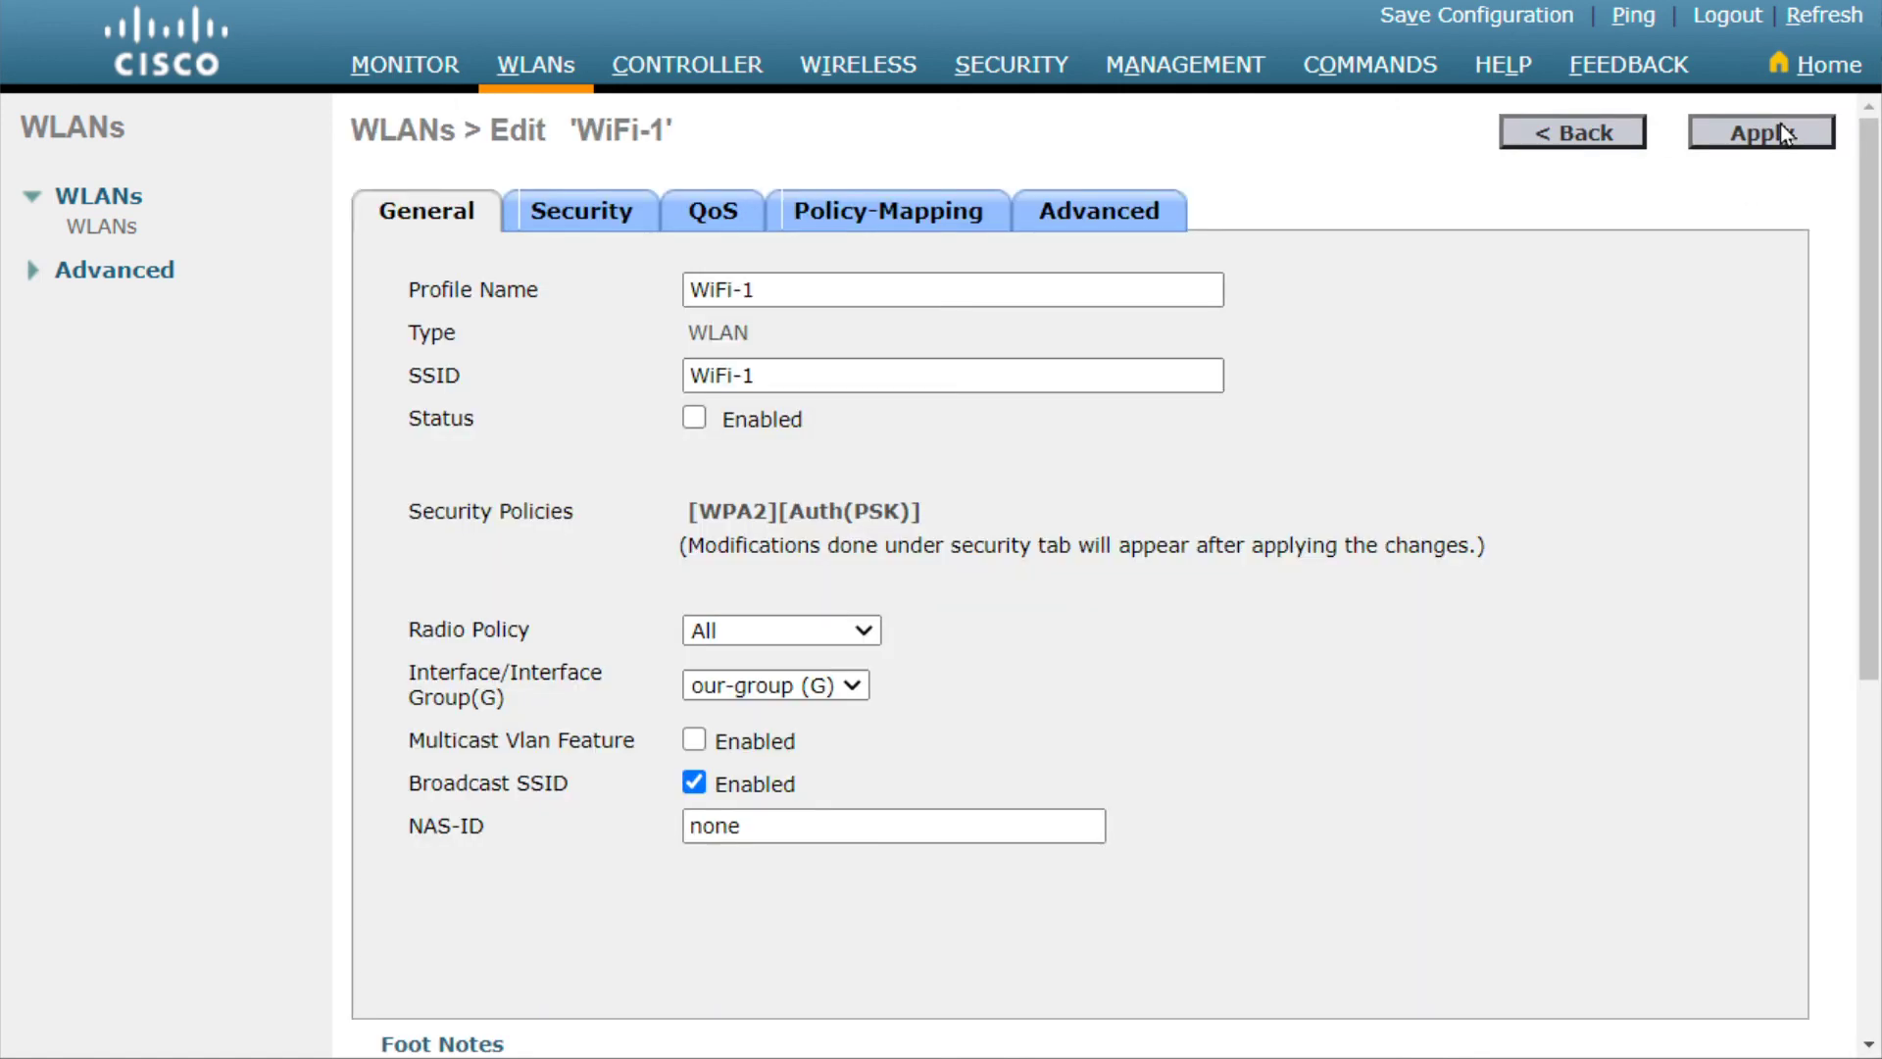